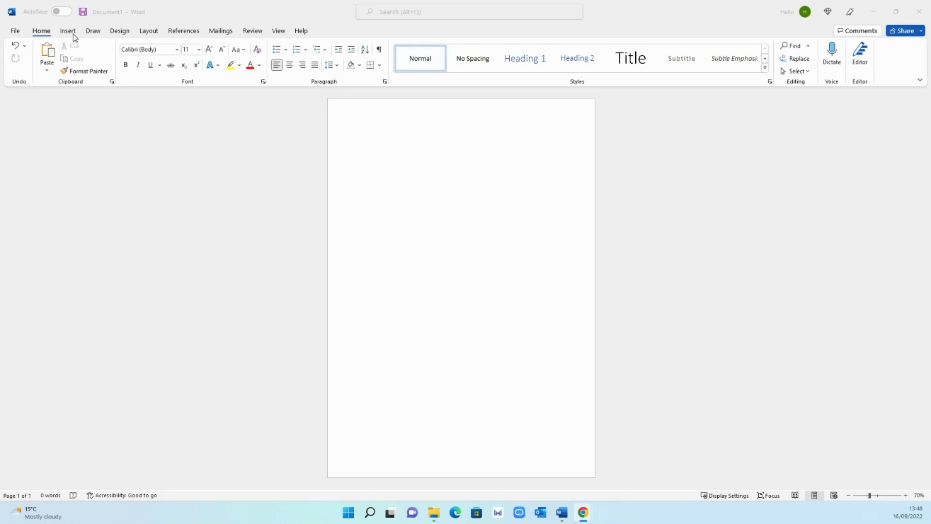
- Draw a rectangle down the page's left edge and narrow it to 28.89 × 6.18 cm
click(73, 33)
click(152, 70)
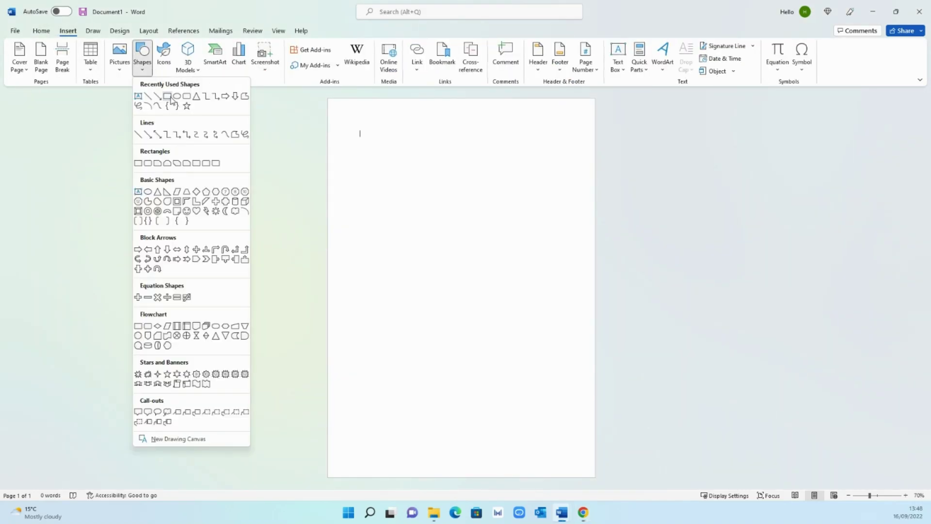
click(167, 97)
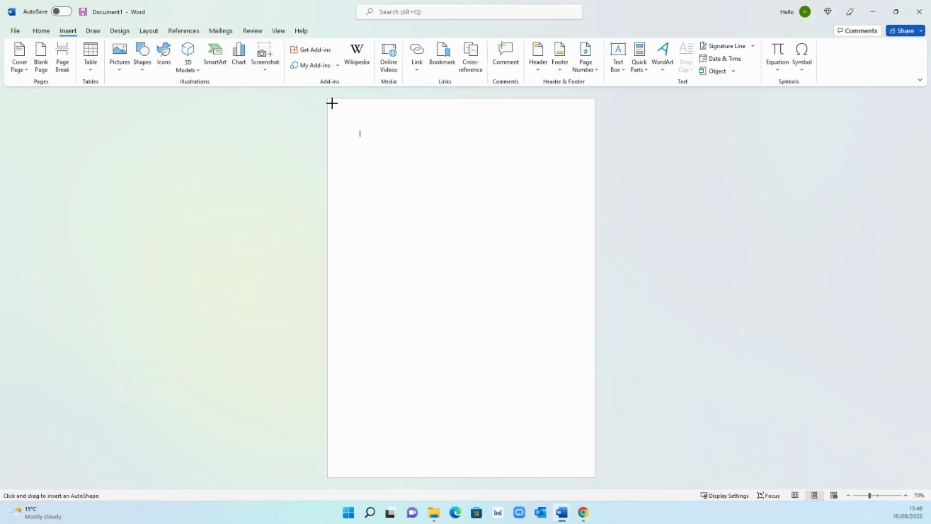
drag(331, 101, 427, 472)
drag(379, 100, 379, 102)
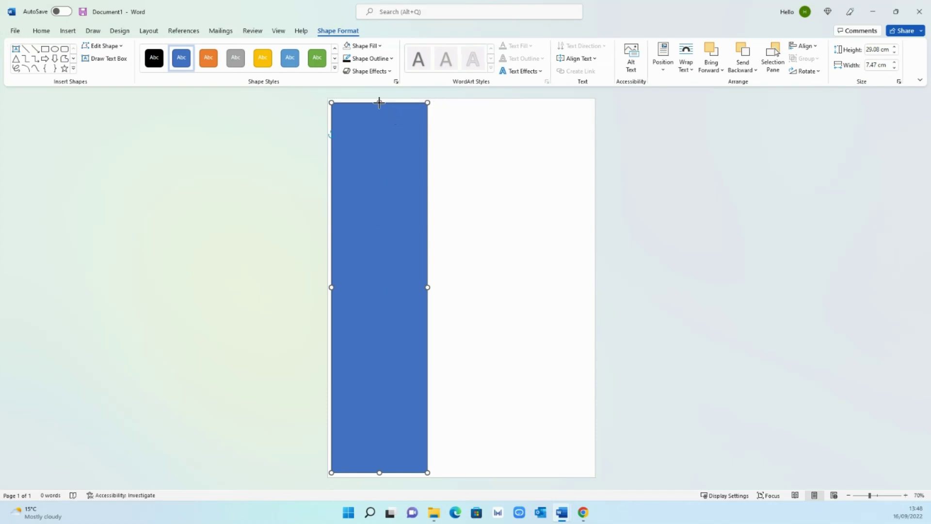
drag(427, 287, 411, 288)
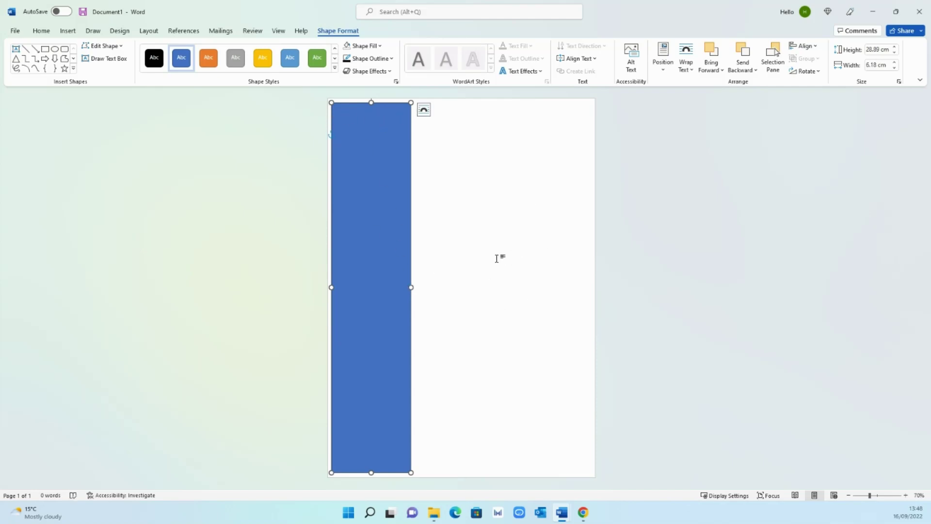
- Give the rectangle No Fill and a heavier black outline
right_click(387, 177)
click(421, 153)
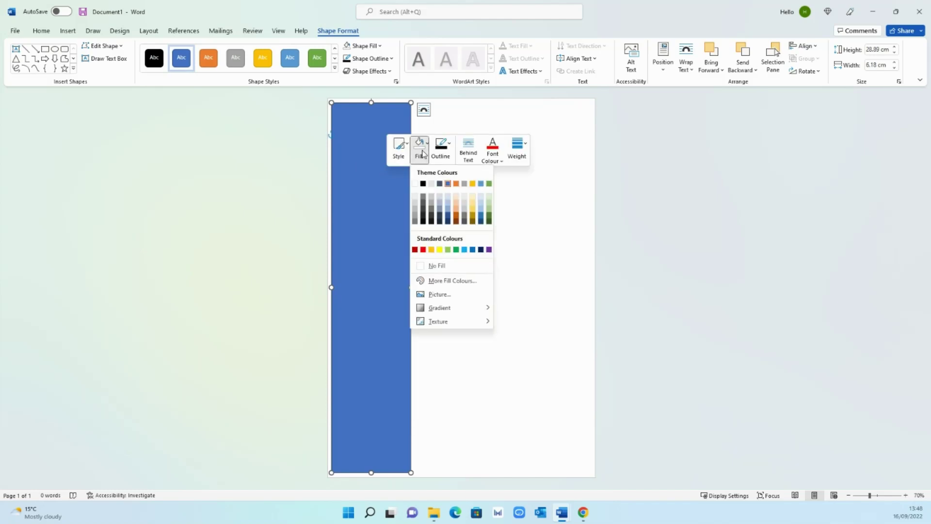
click(438, 264)
click(441, 150)
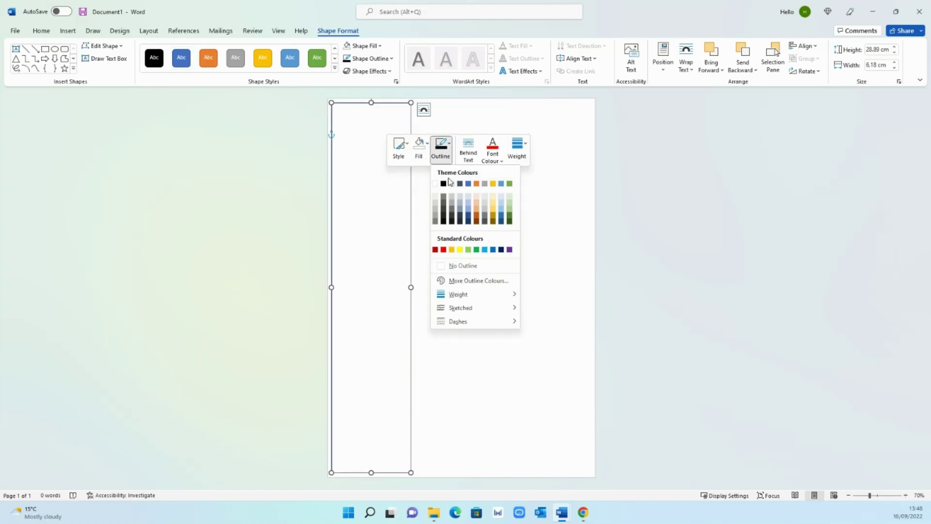
click(444, 185)
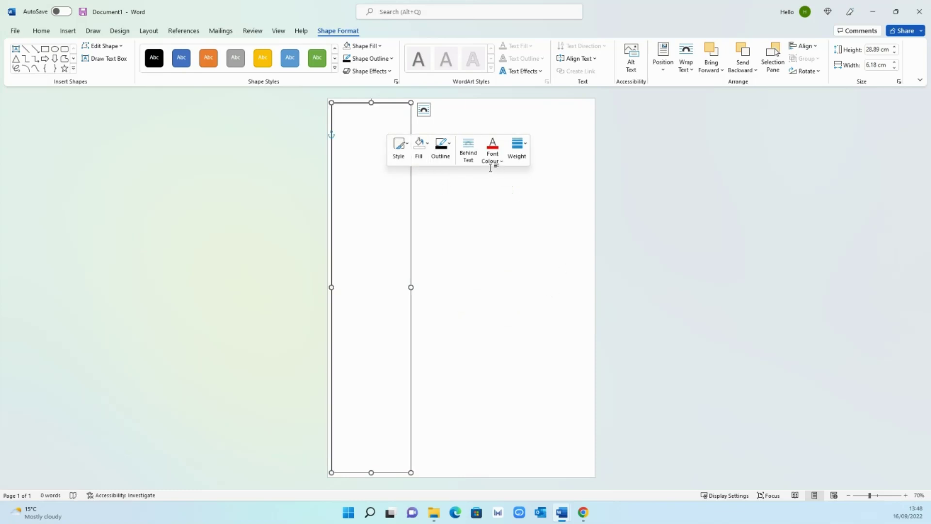
click(440, 150)
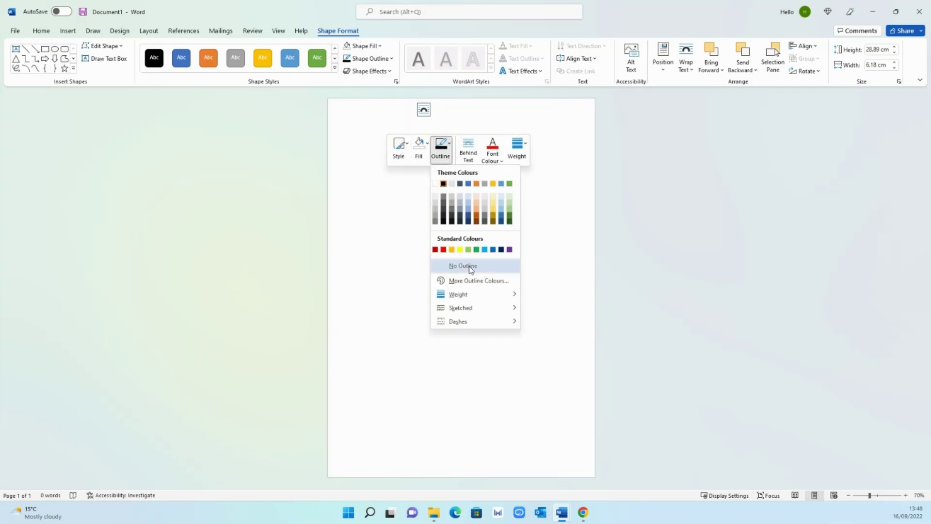
mouse_move(461, 294)
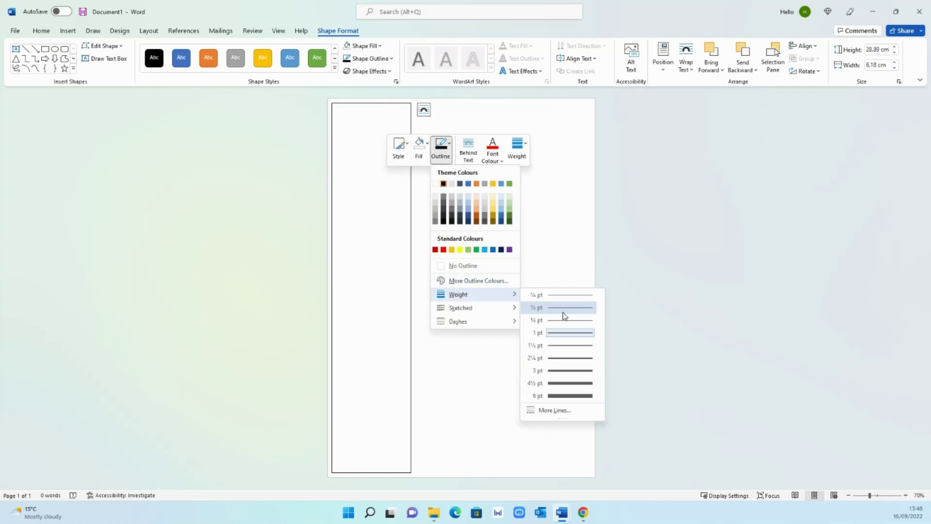
click(580, 256)
- Nudge the outlined sidebar rectangle slightly to the right
click(771, 430)
scroll(906, 500, up, 8)
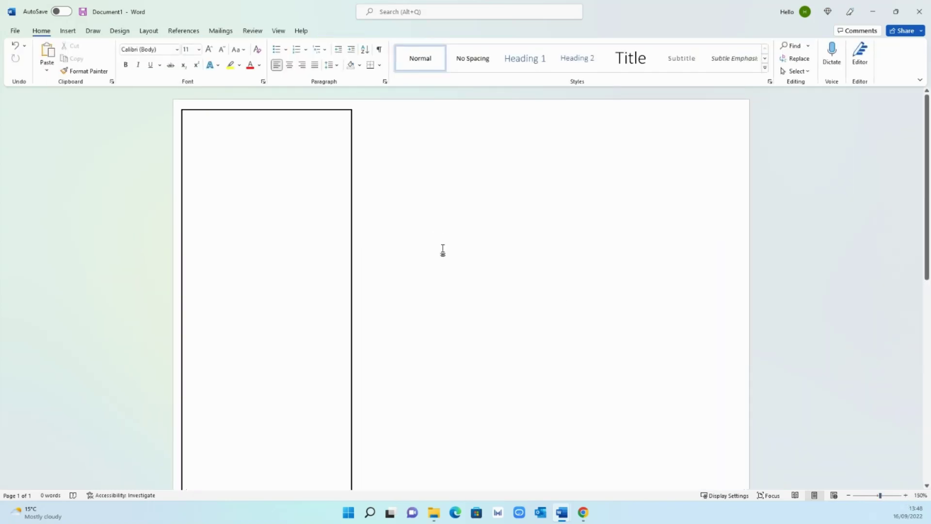
drag(323, 111, 326, 112)
click(415, 241)
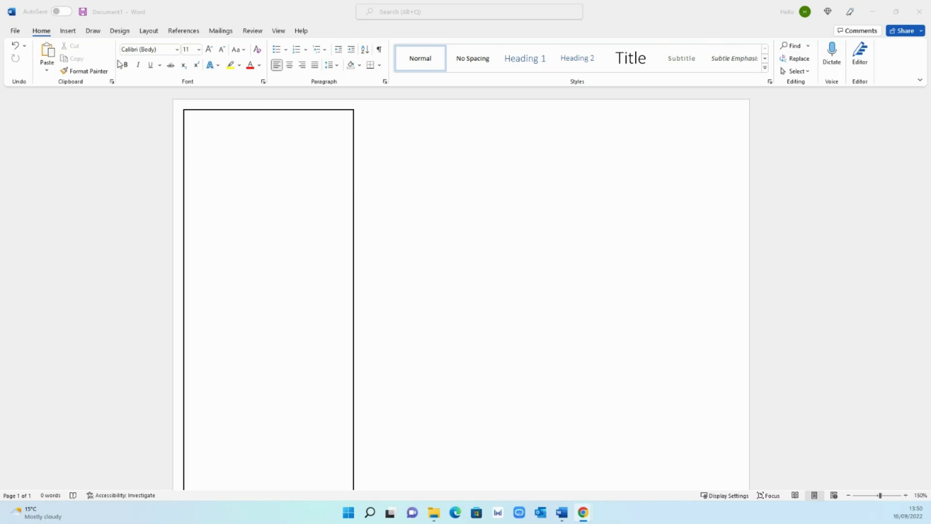
- Draw a text box near the top of the sidebar and type the CV owner's name
click(68, 30)
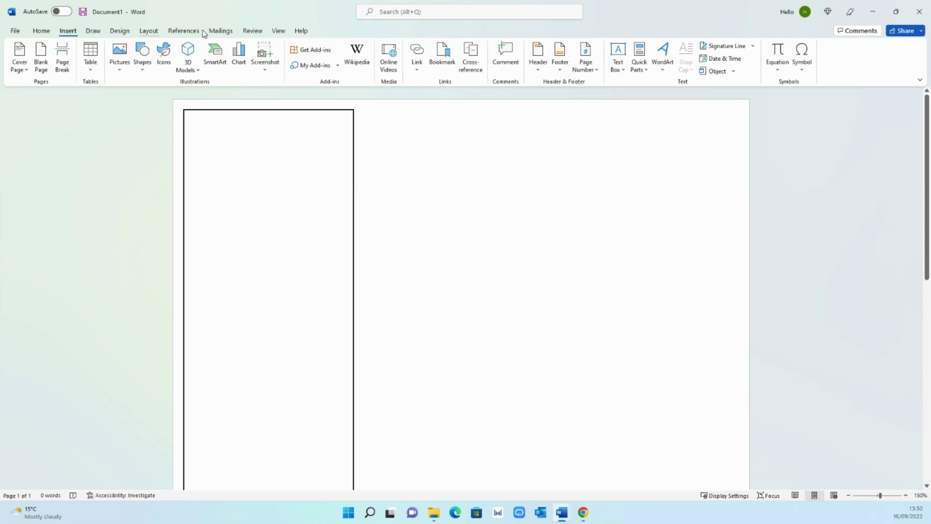
click(618, 66)
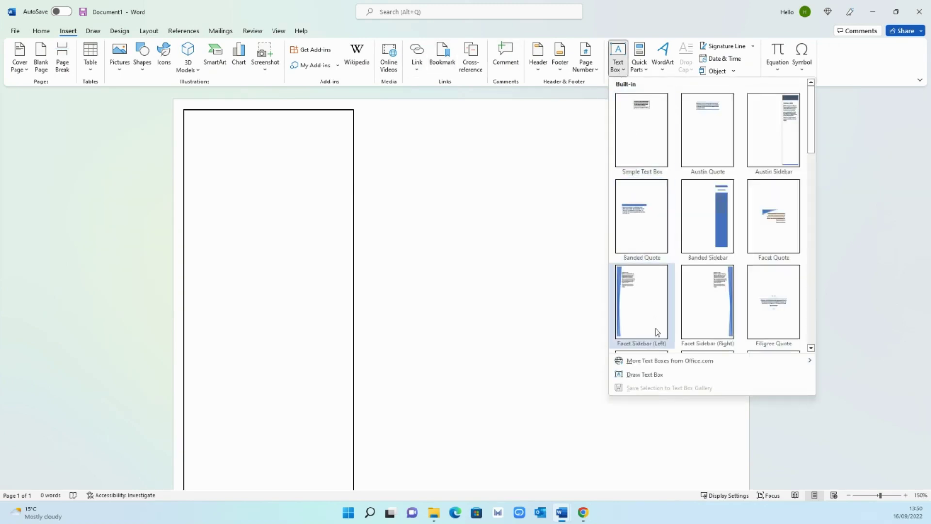
click(655, 375)
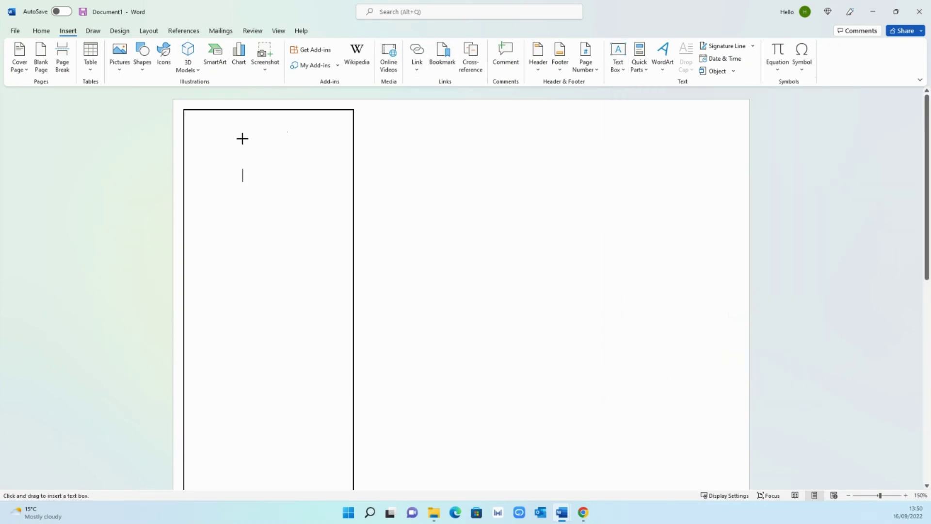
drag(249, 141, 427, 222)
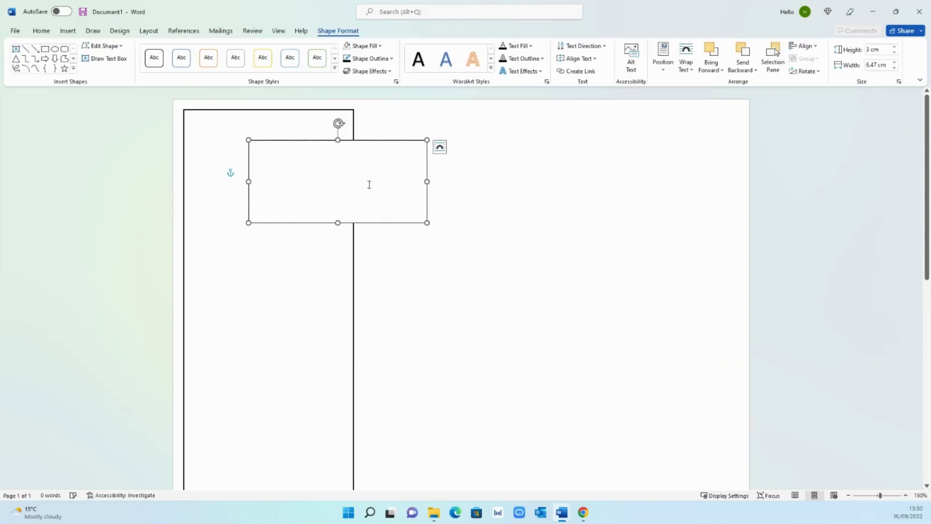
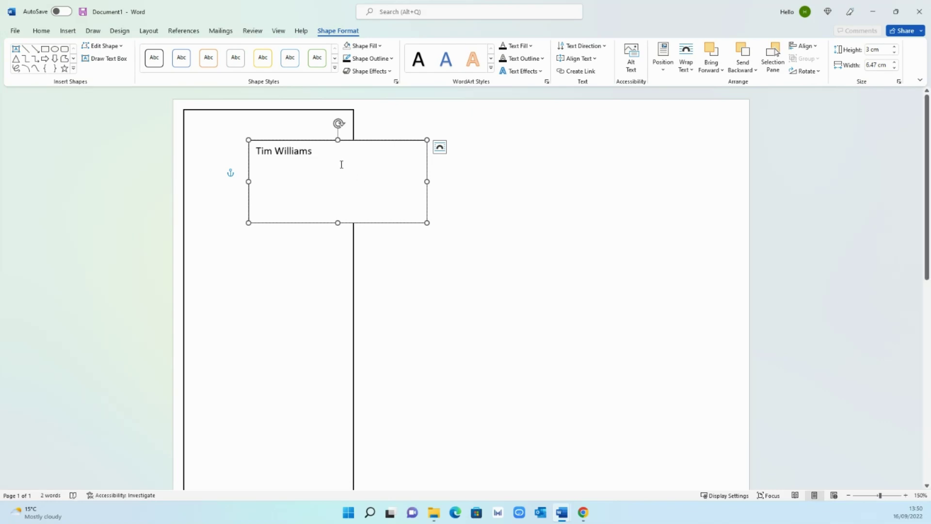
- Set the name to Arial 48 pt and enlarge the box so it fits on one line
drag(330, 156, 215, 156)
click(41, 31)
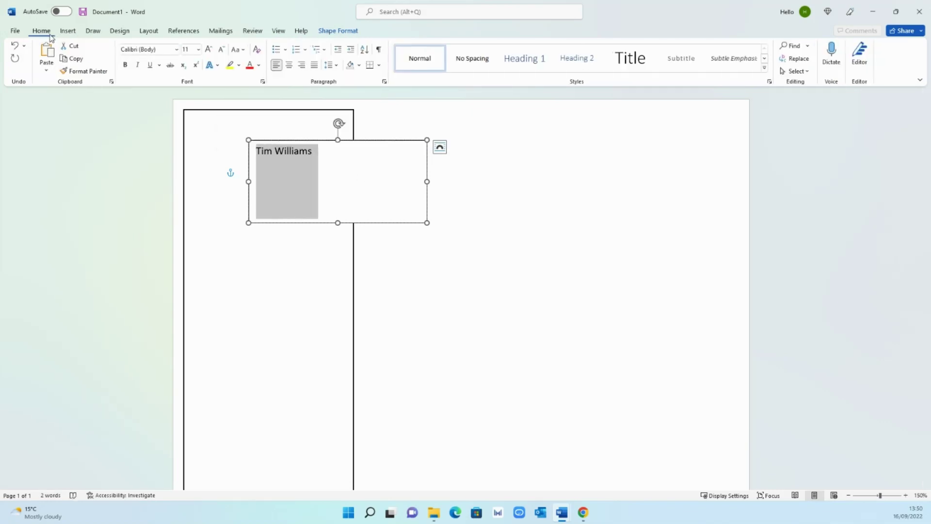
click(178, 53)
click(157, 117)
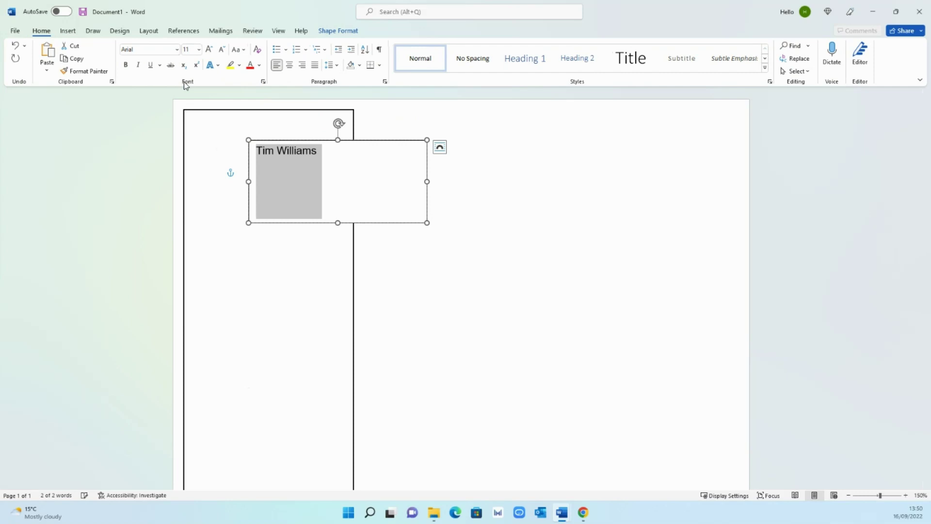
click(193, 50)
text(2)
text(8)
key(Return)
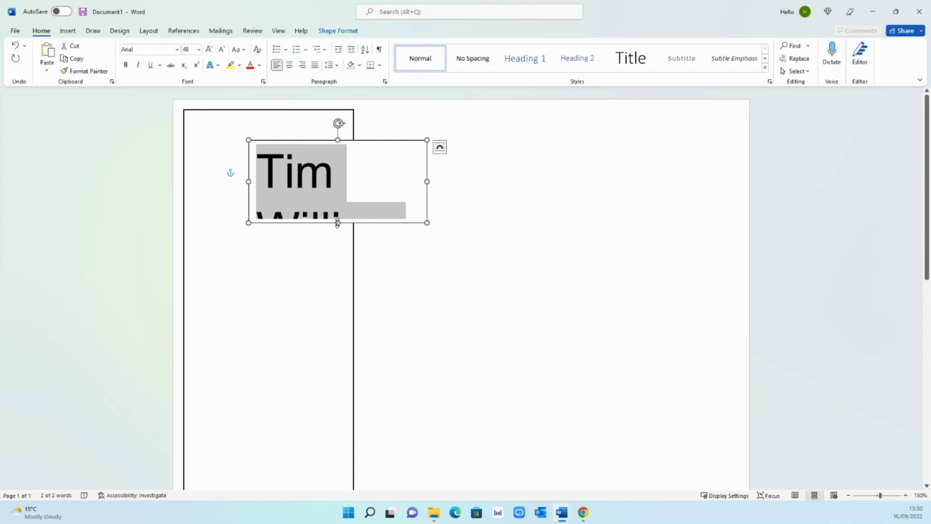
drag(337, 223, 338, 262)
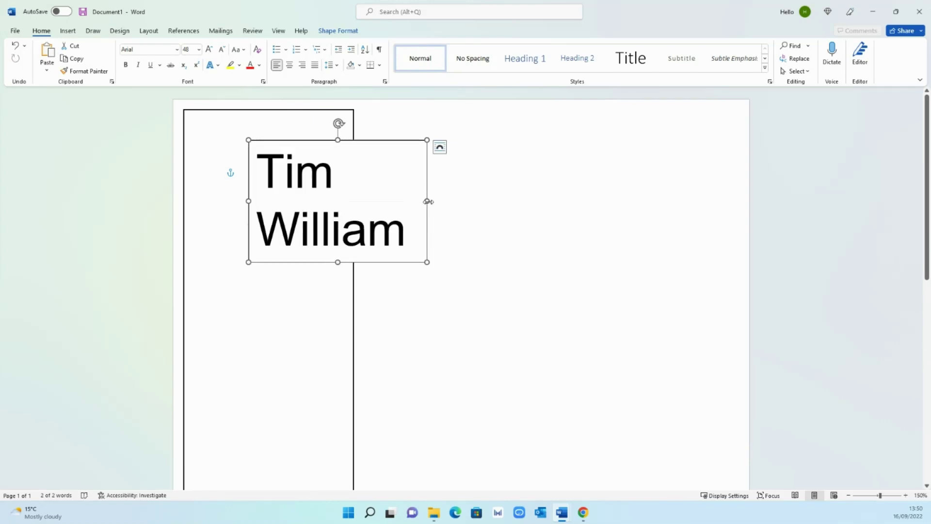
drag(426, 201, 531, 198)
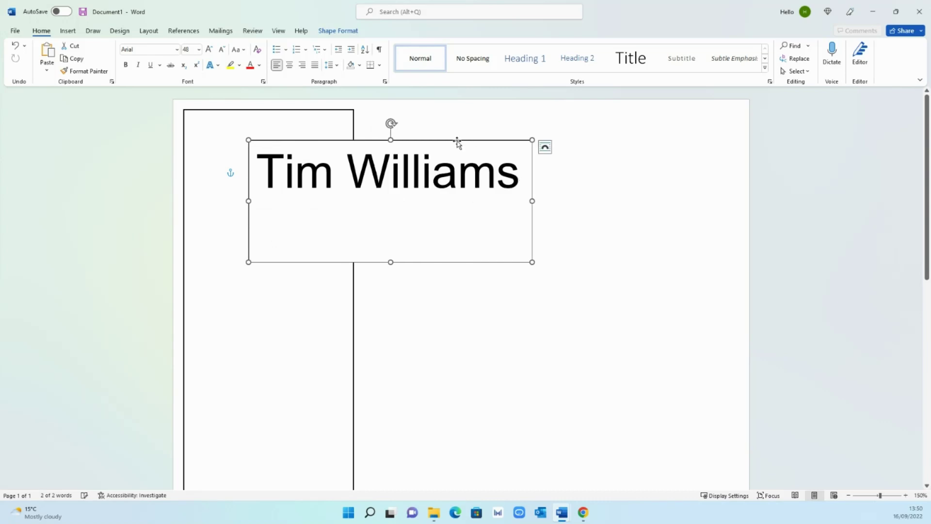
- Add a 'Graphic Designer' line below the name and enlarge the text box to fit it
drag(457, 141, 432, 142)
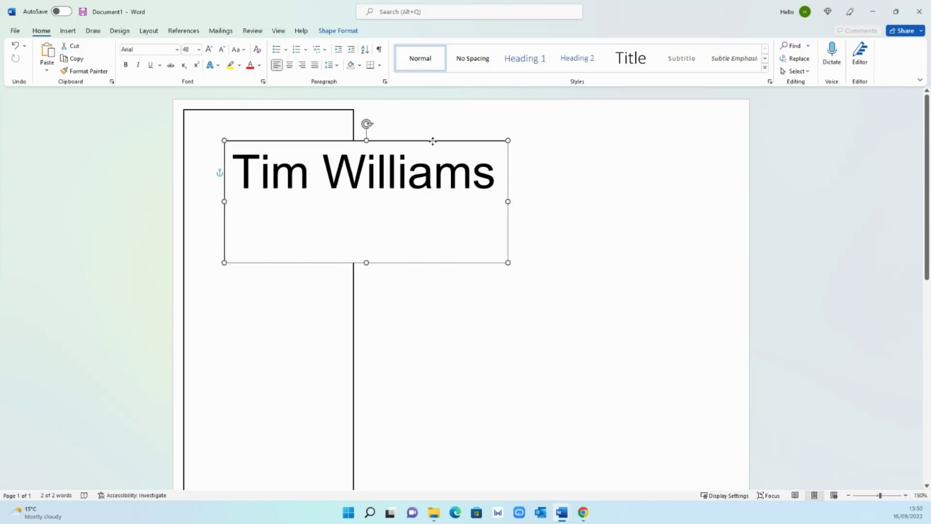
click(500, 223)
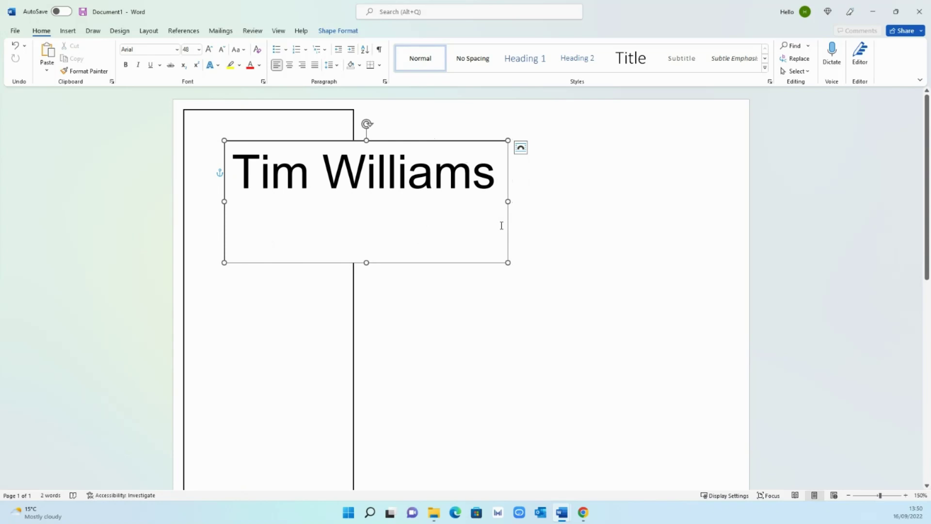
text(Graphic Des)
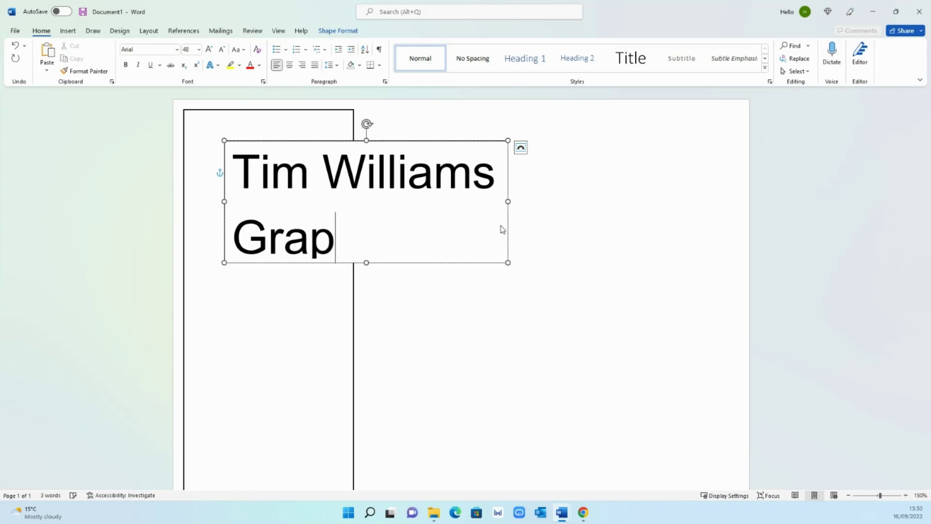
key(BackSpace)
key(BackSpace)
key(BackSpace)
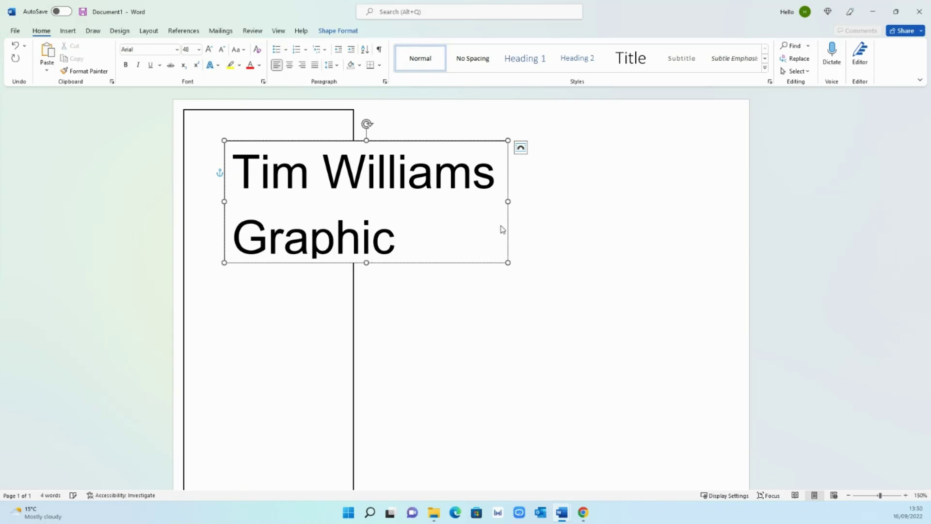
text(Des)
key(BackSpace)
key(BackSpace)
key(BackSpace)
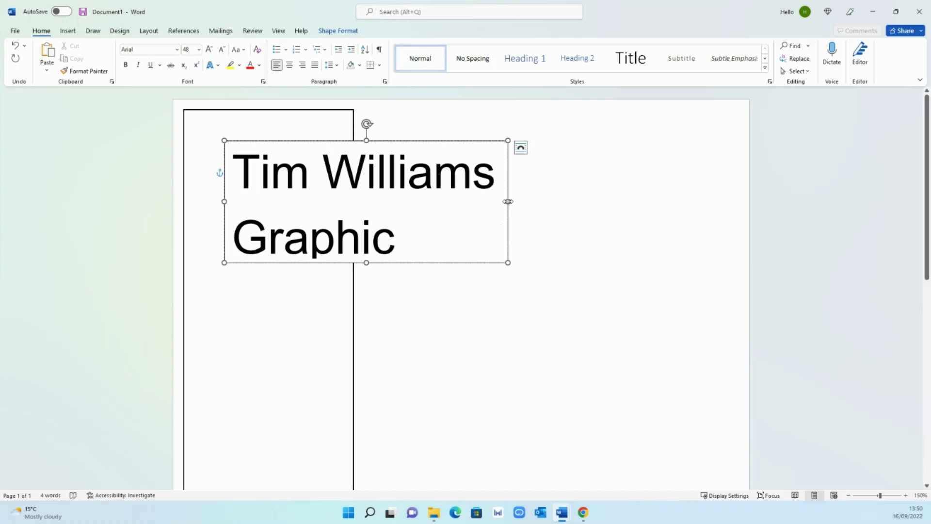
drag(508, 201, 637, 202)
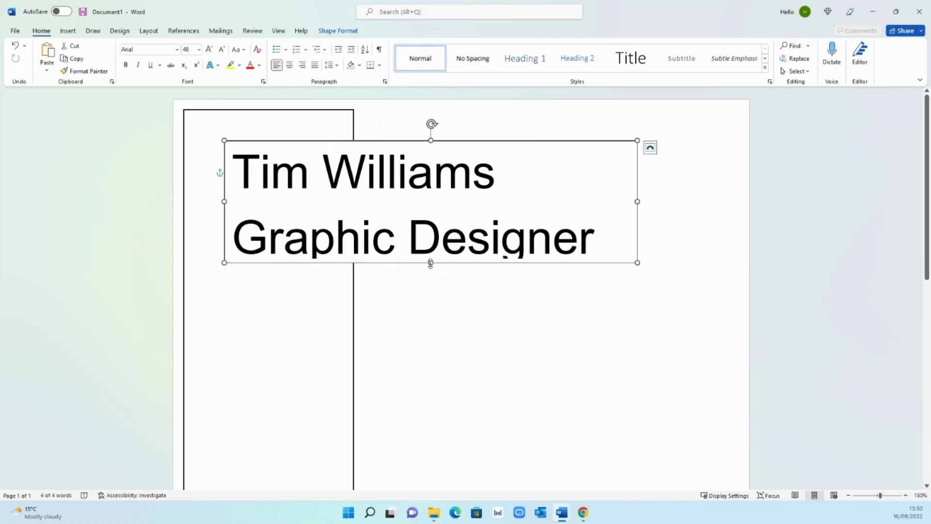
drag(430, 263, 430, 281)
- Set the 'Graphic Designer' line to font size 36
drag(583, 243, 468, 245)
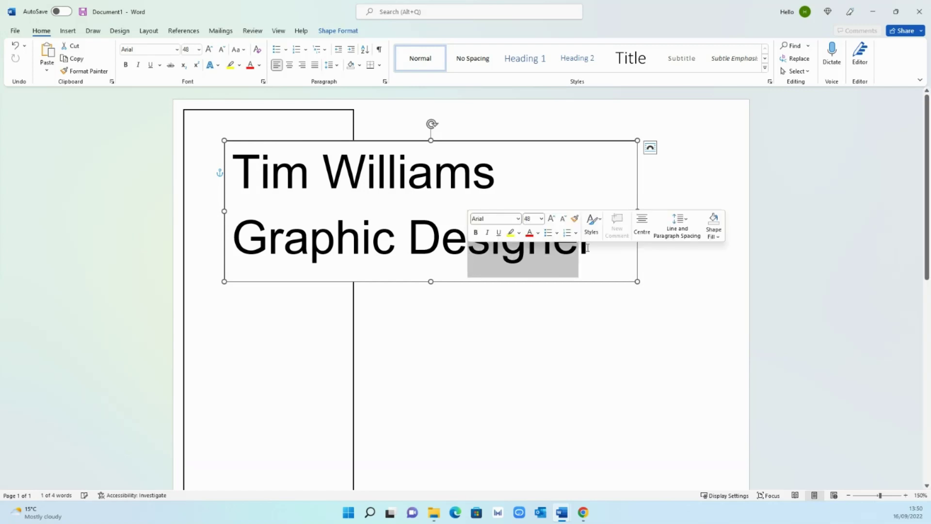
drag(601, 244, 264, 252)
click(194, 50)
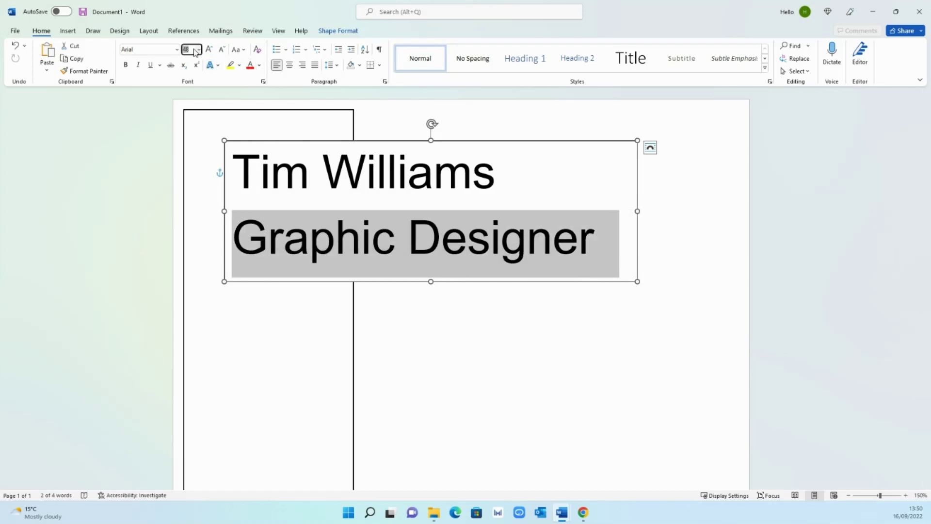
text(36)
key(Return)
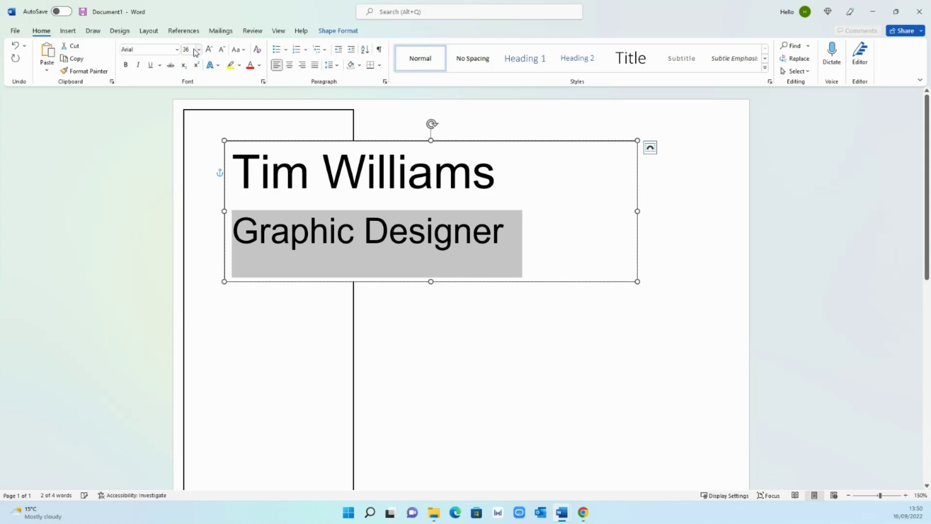
- Make the tall sidebar rectangle slightly narrower
click(512, 335)
click(352, 132)
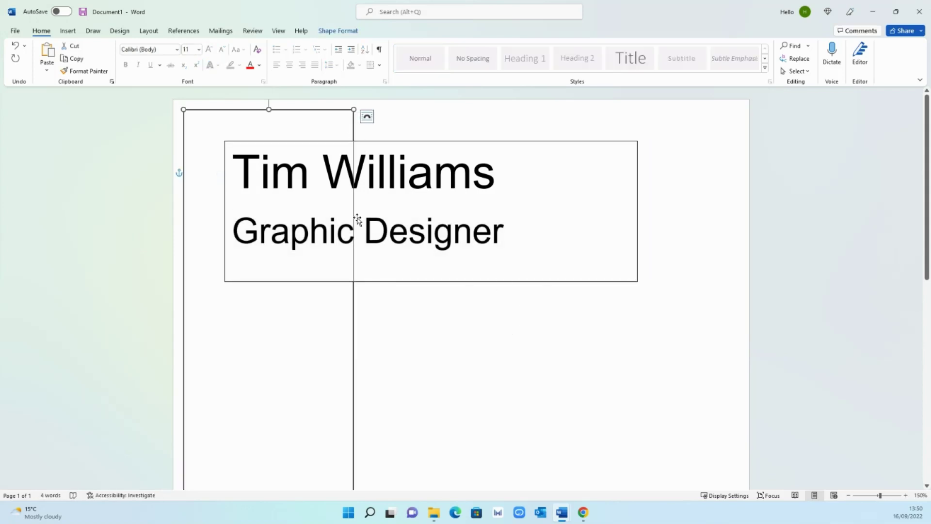
scroll(359, 347, down, 2)
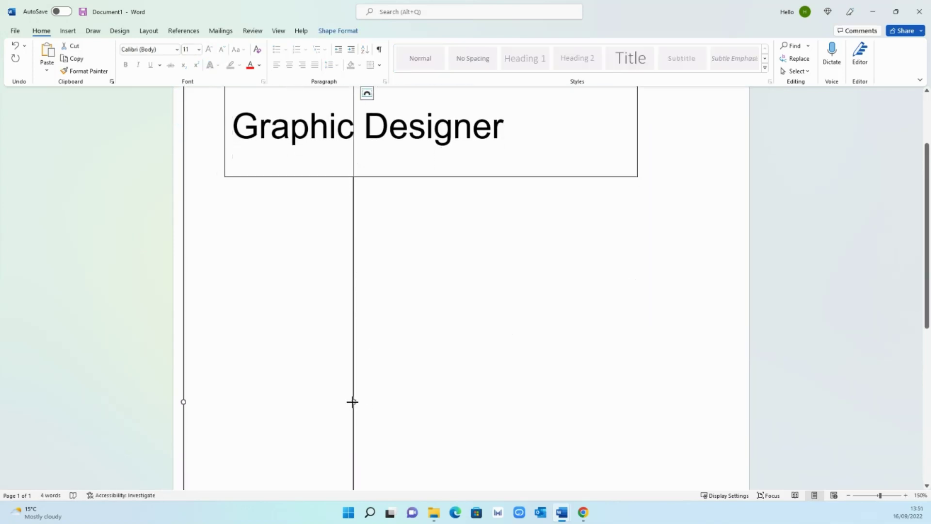
drag(354, 401, 347, 402)
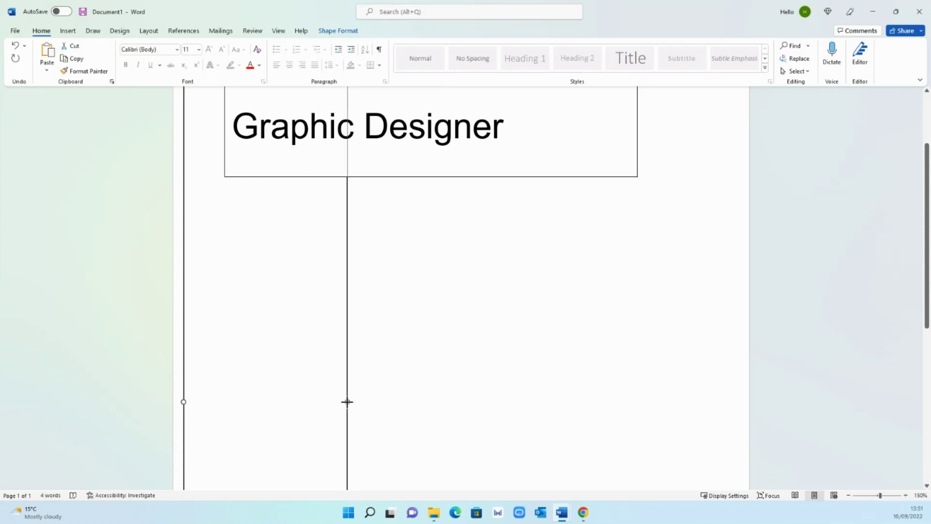
click(458, 333)
scroll(509, 328, up, 2)
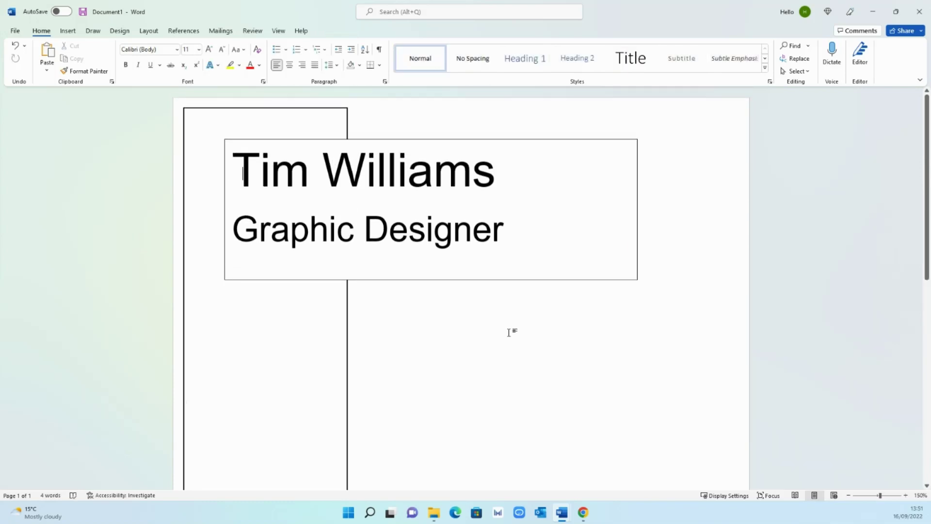
- Set the name-and-title text box to No Outline
right_click(491, 283)
click(546, 303)
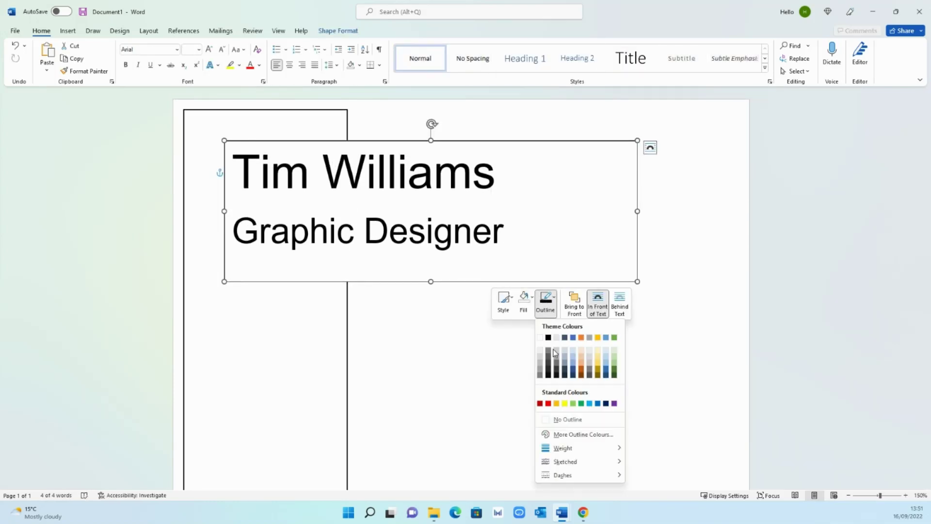
click(560, 419)
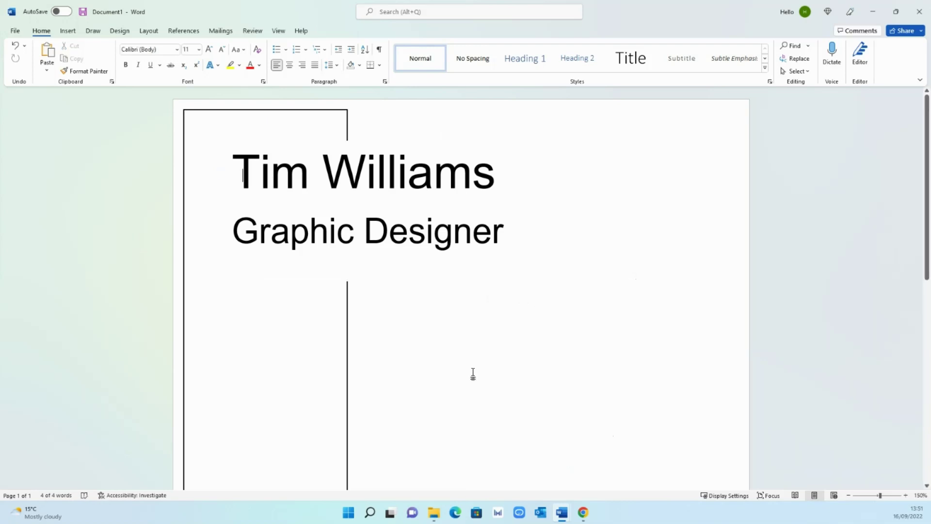
- Shorten and narrow the text box to fit its two lines snugly
click(389, 232)
drag(430, 281, 431, 264)
click(438, 289)
click(543, 206)
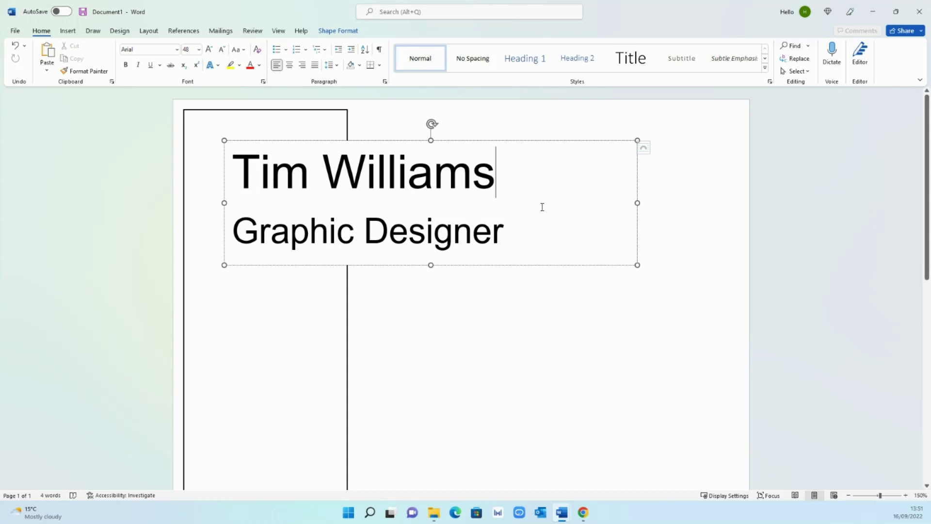
drag(614, 204, 522, 200)
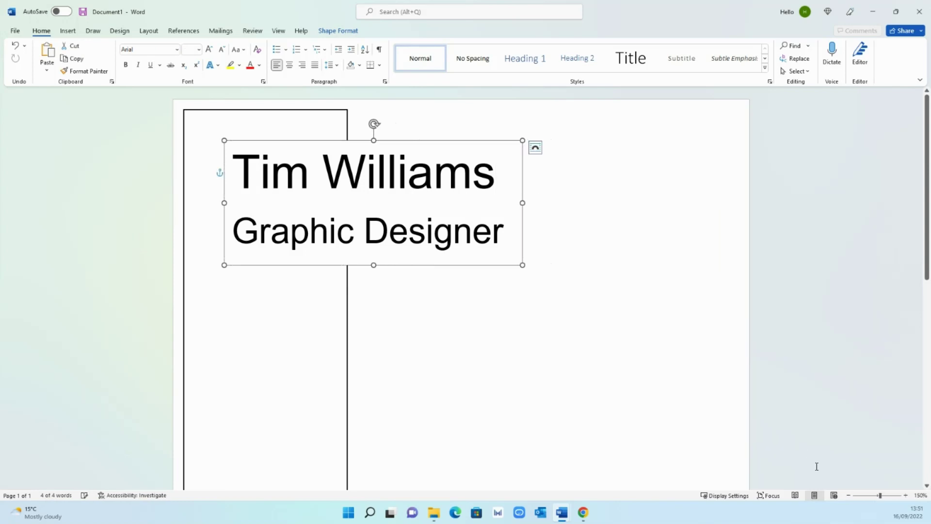
- Zoom out to the whole page and nudge the text box slightly left and down
click(850, 495)
click(849, 495)
click(849, 495)
click(849, 495)
click(849, 496)
click(849, 495)
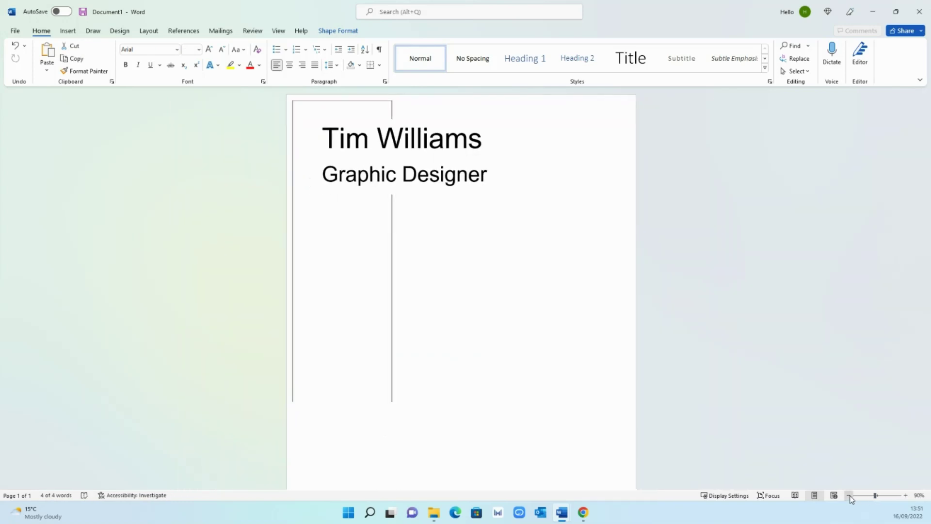
click(849, 495)
click(849, 495)
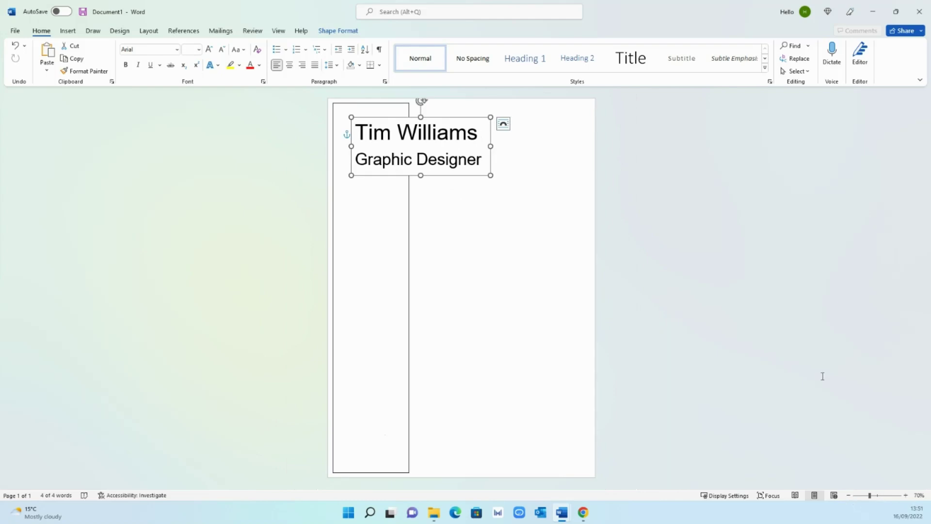
click(771, 335)
click(447, 145)
drag(447, 117, 444, 121)
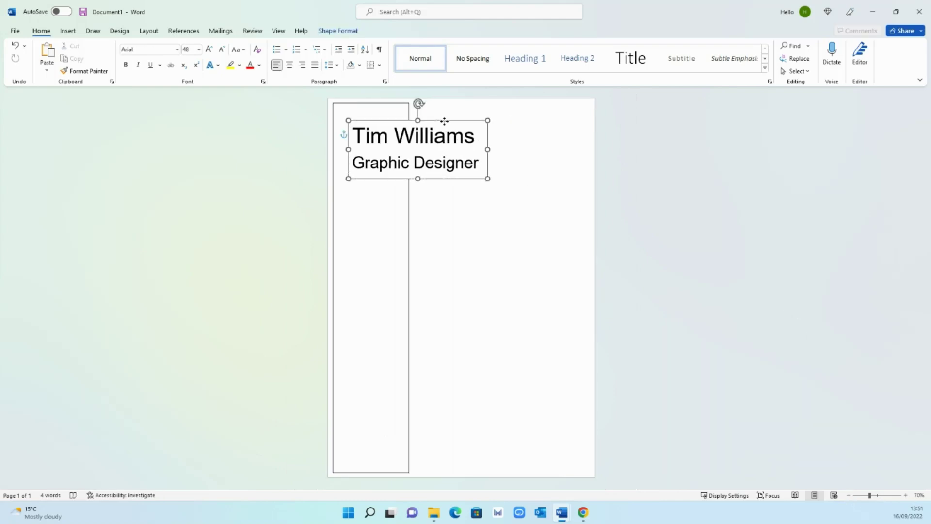
click(728, 258)
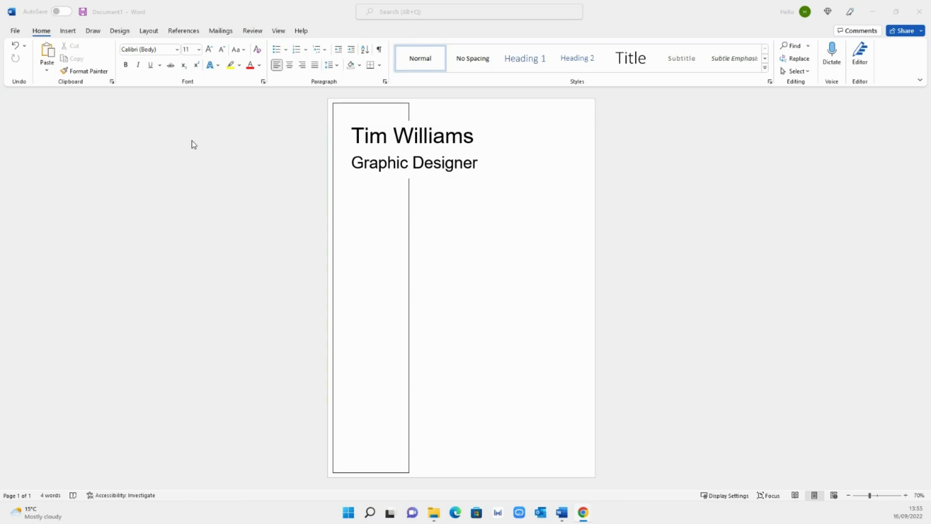
- Draw a 5.19 cm blue circle in the page's top-right corner beside the name
click(68, 31)
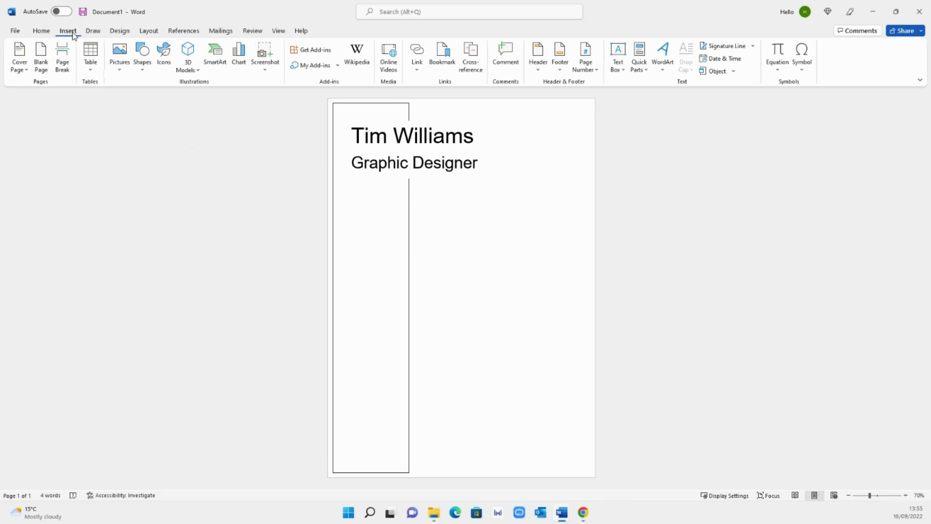
click(142, 60)
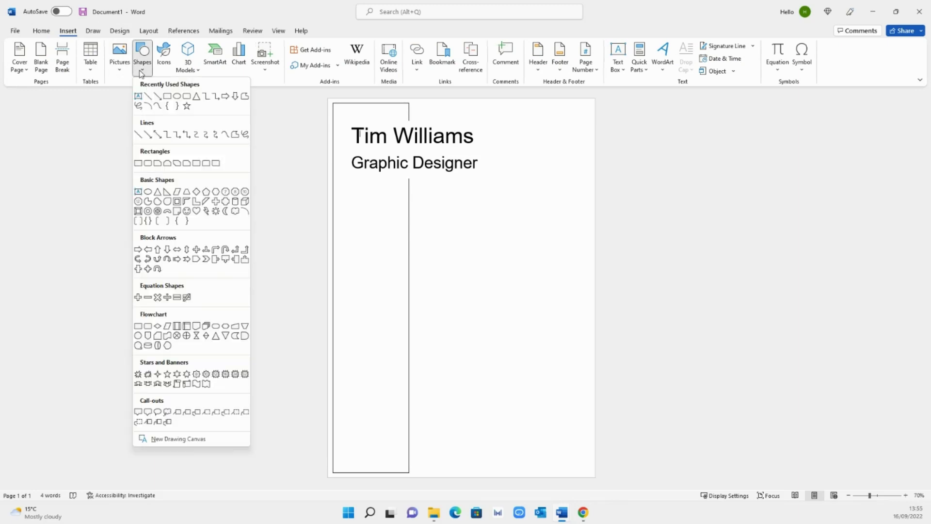
click(177, 97)
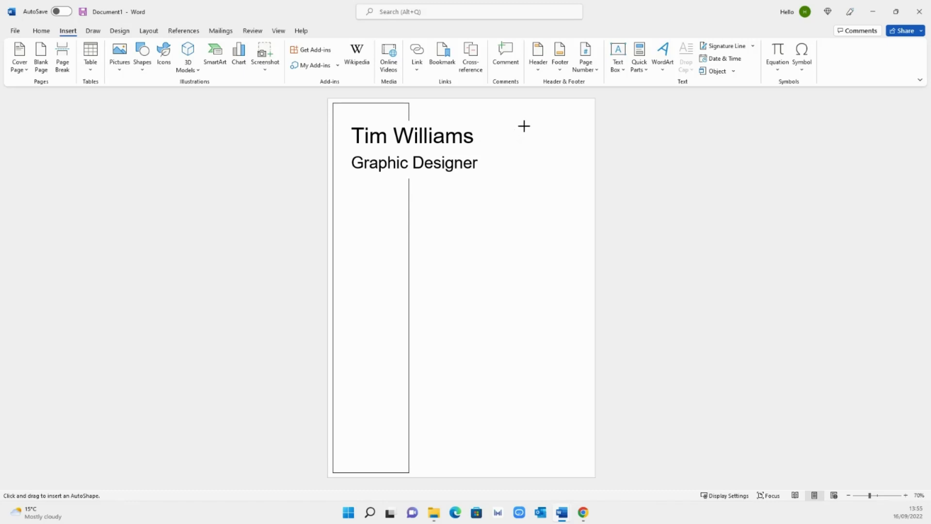
drag(518, 123, 576, 190)
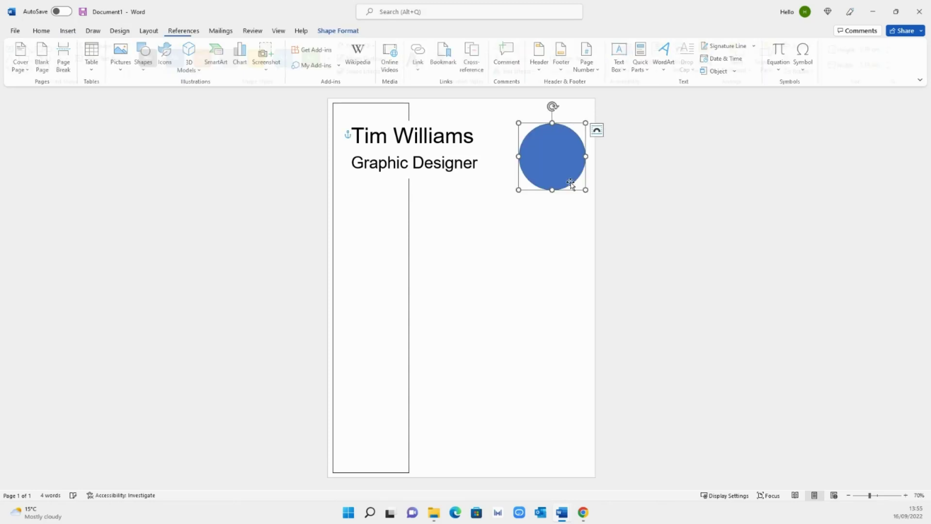
drag(556, 159, 555, 144)
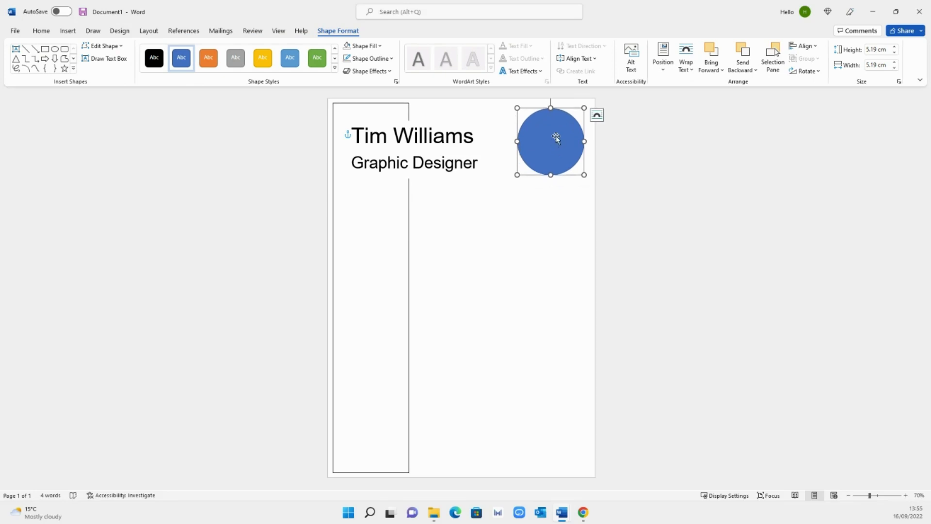
- Use a picture fill to place the Downloads portrait photo inside the circle
right_click(557, 140)
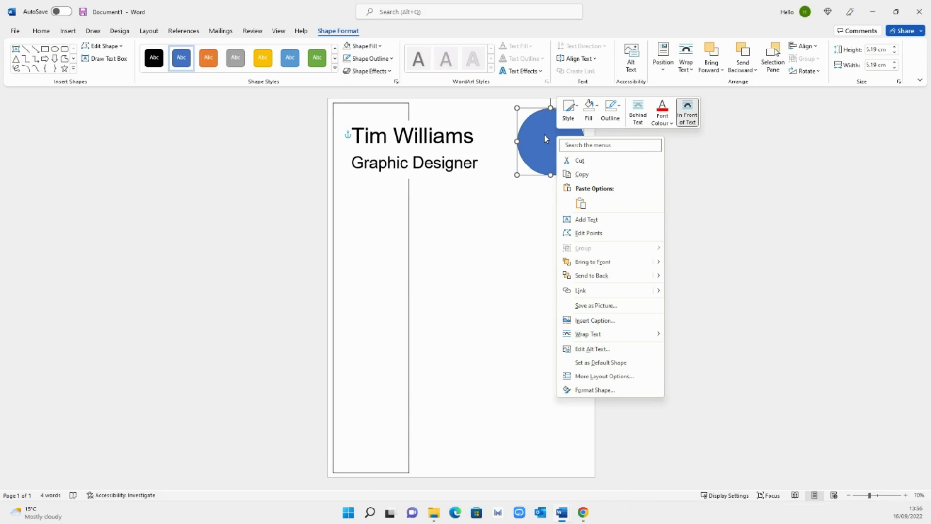
click(595, 116)
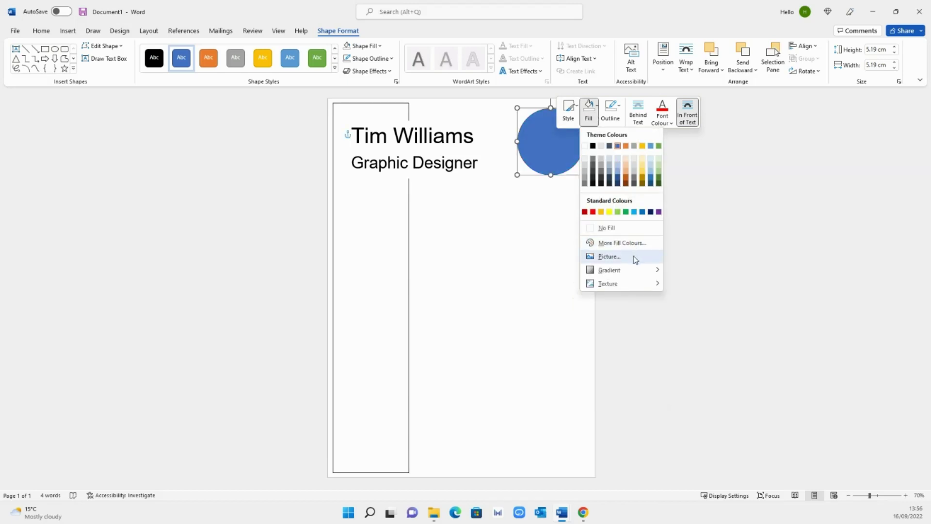
click(610, 256)
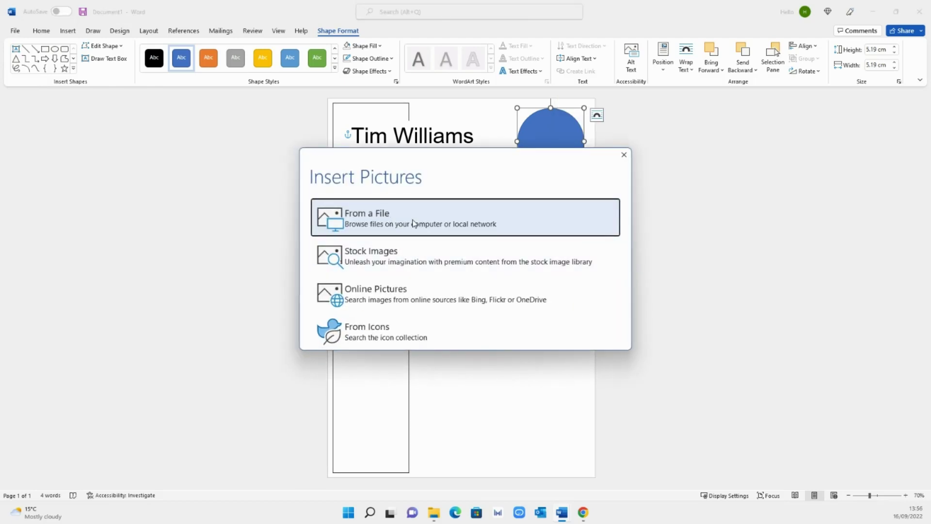
click(413, 223)
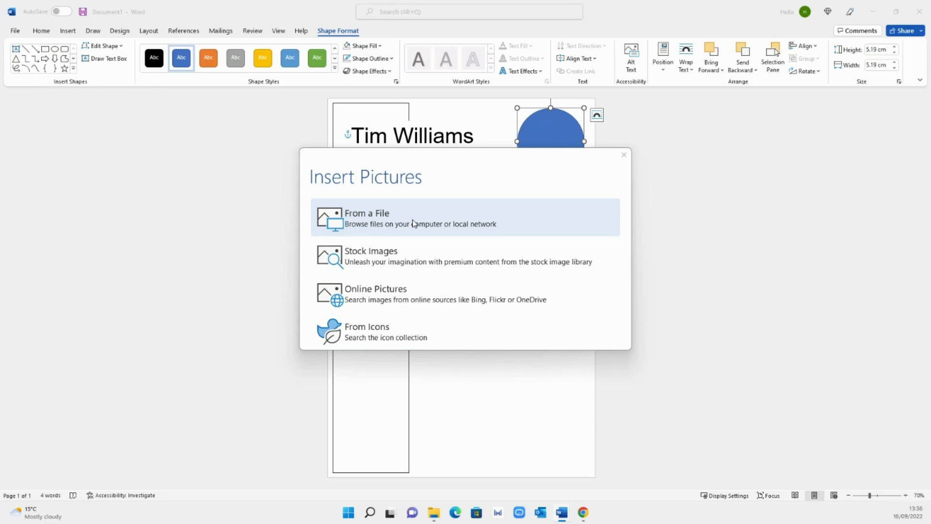
scroll(79, 113, up, 5)
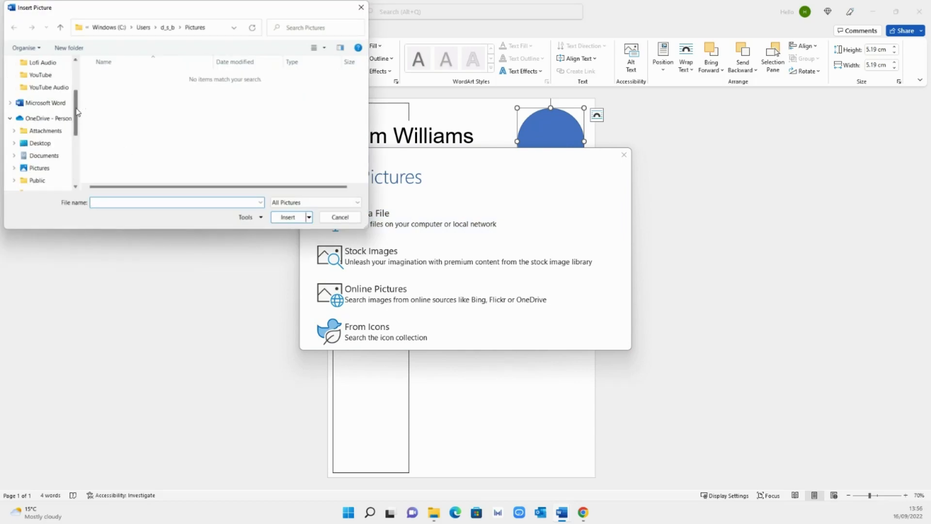
click(44, 91)
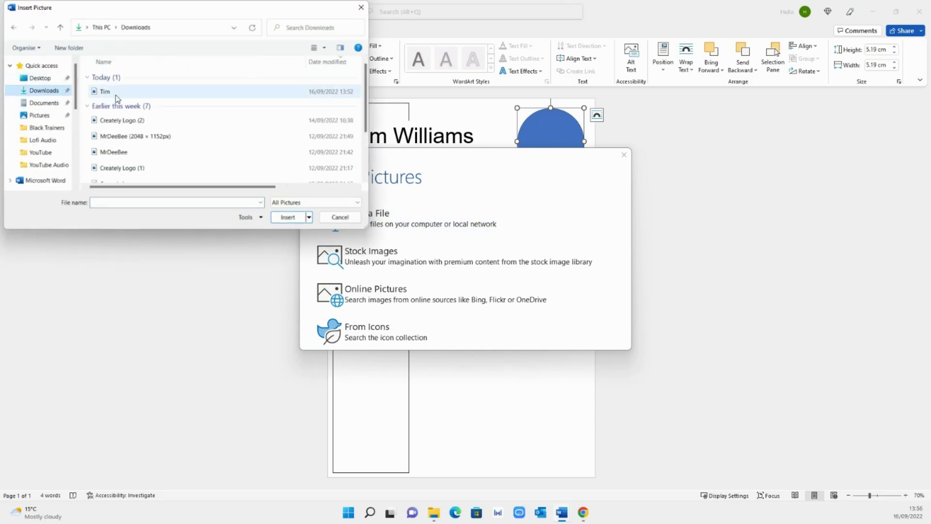
double_click(118, 99)
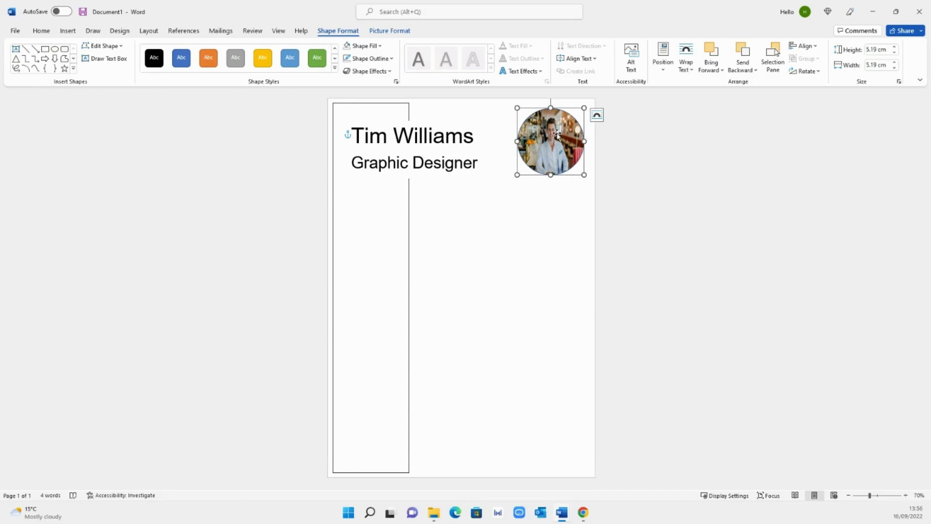
- Crop the photo with Fill, then enlarge and shift it to centre the face in the circle
click(409, 35)
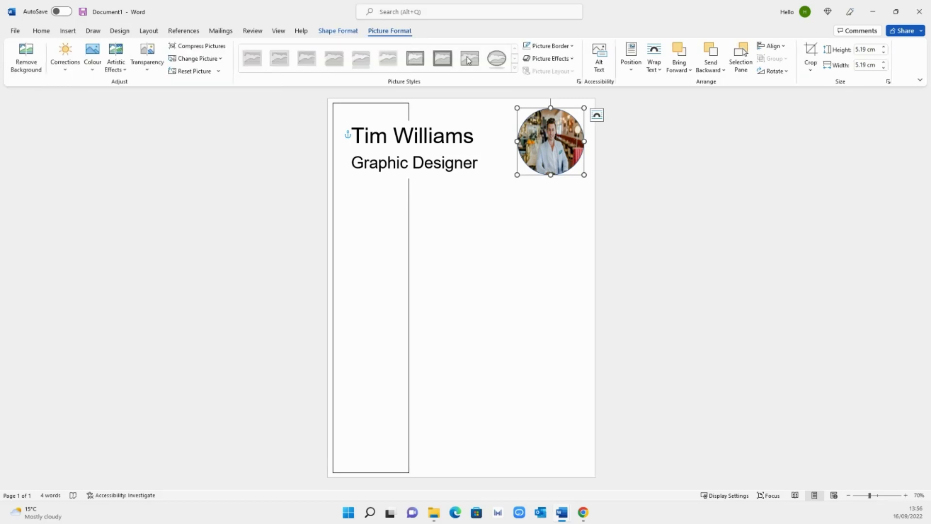
click(810, 71)
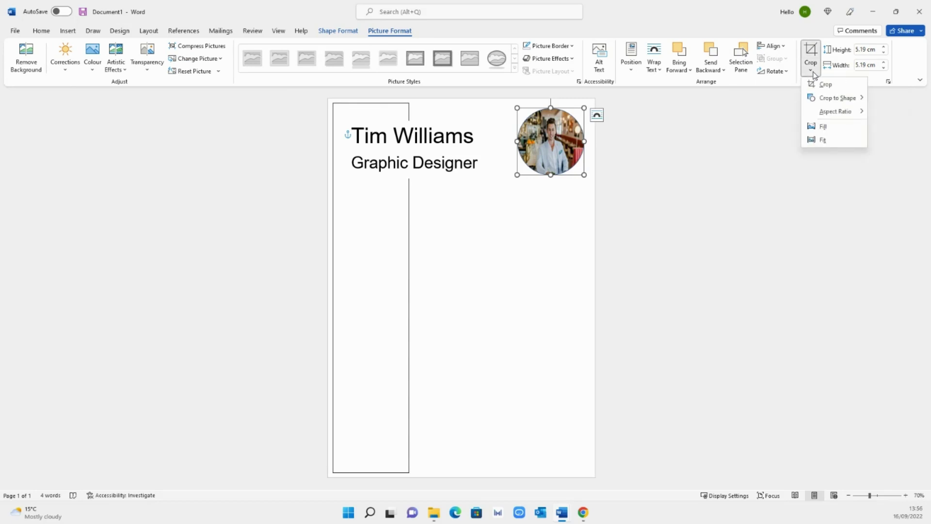
click(850, 129)
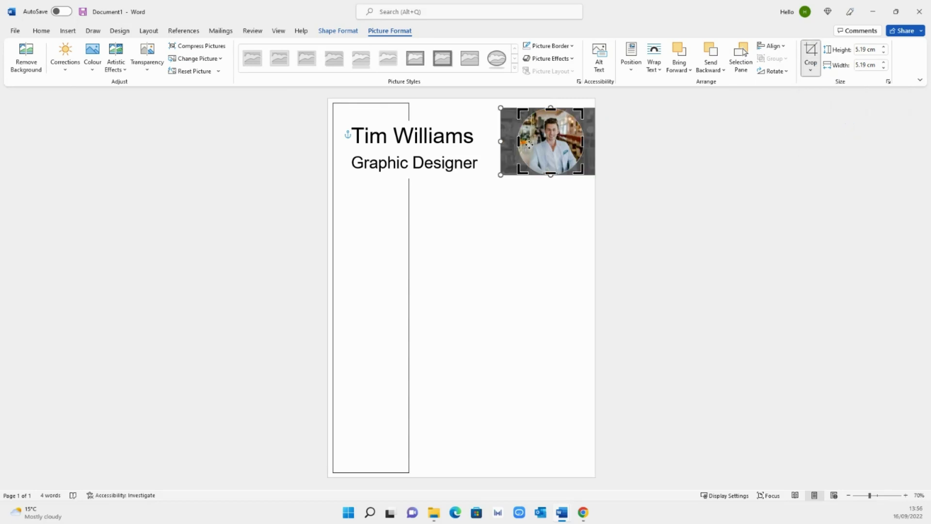
drag(528, 136, 546, 130)
drag(497, 178, 463, 199)
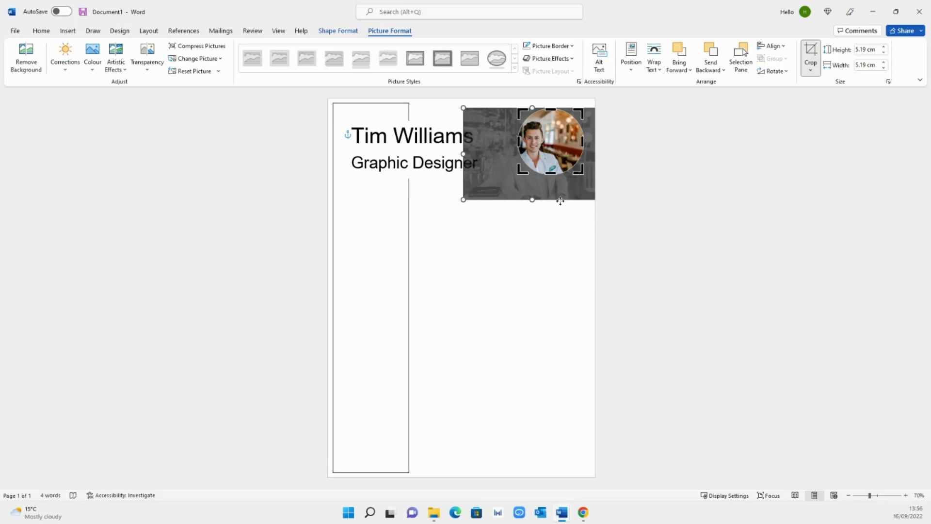
drag(558, 196, 576, 194)
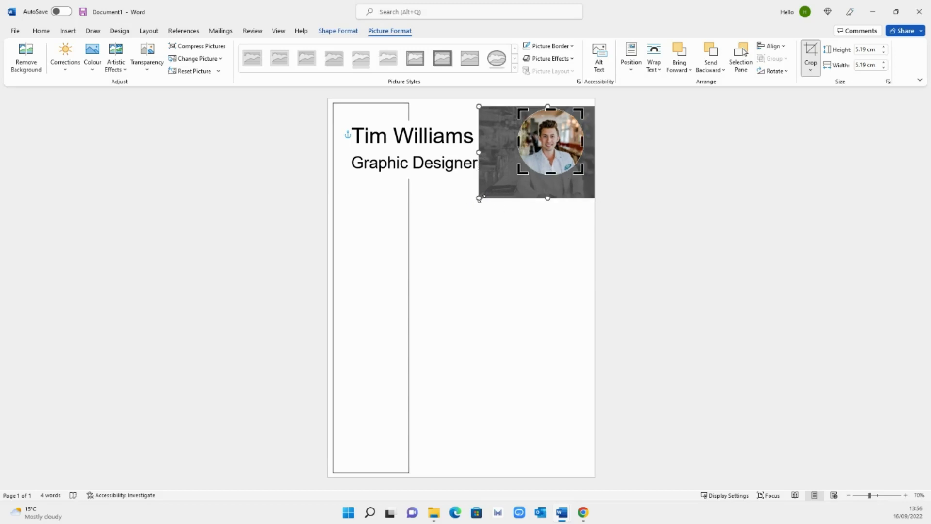
drag(479, 199, 458, 209)
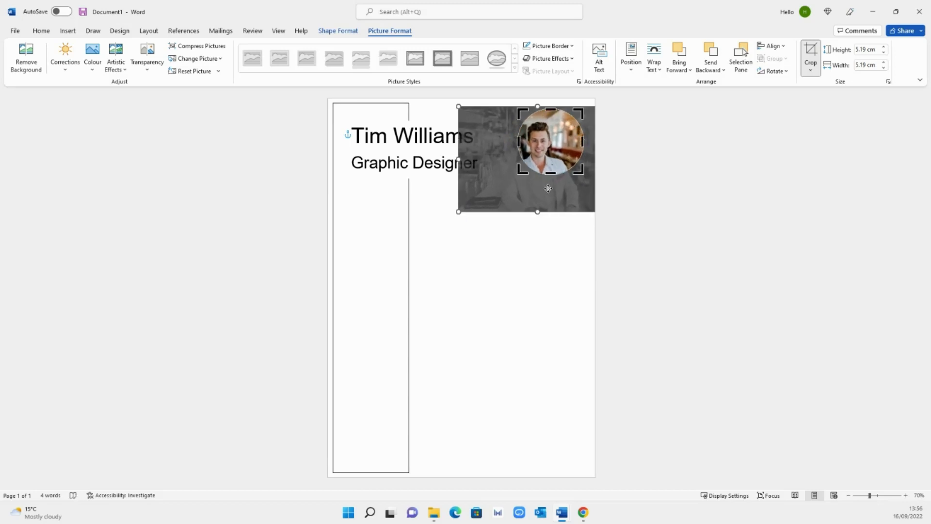
drag(547, 186, 559, 187)
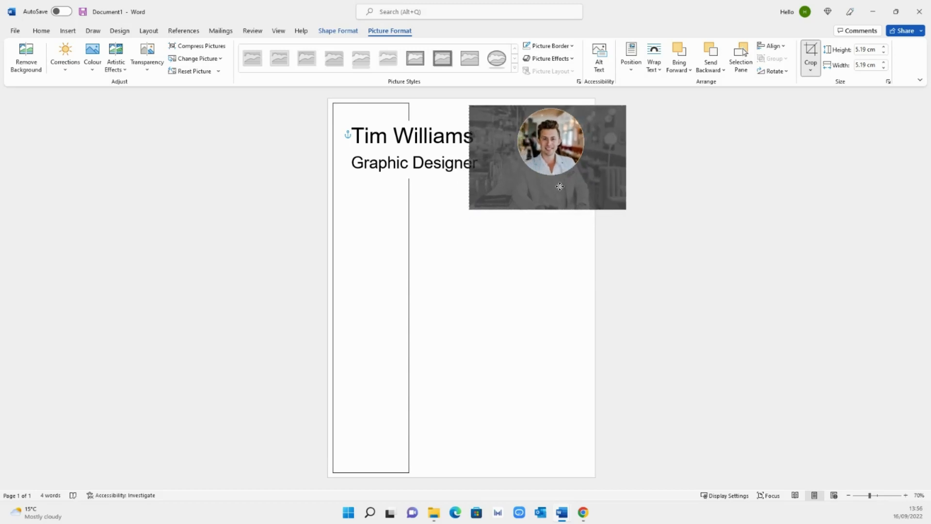
click(662, 206)
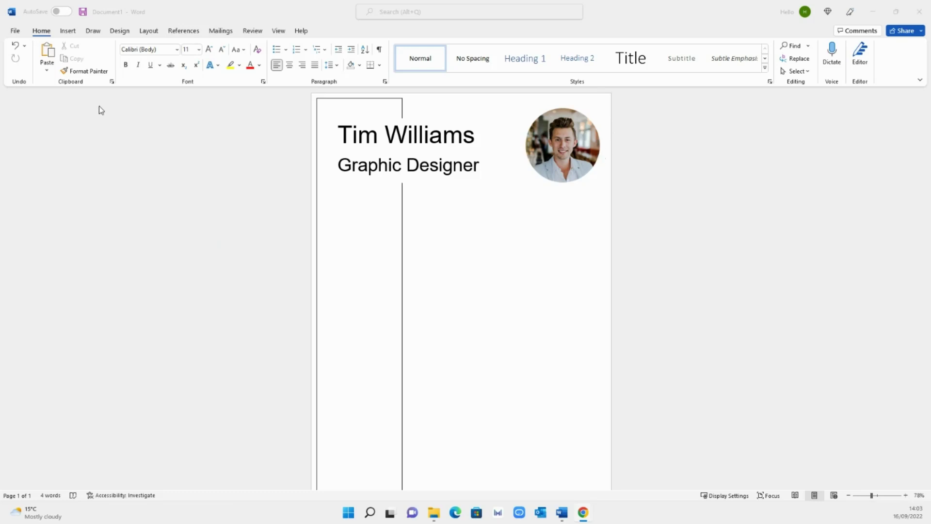
- Draw a new oval circle over the round photo
click(71, 33)
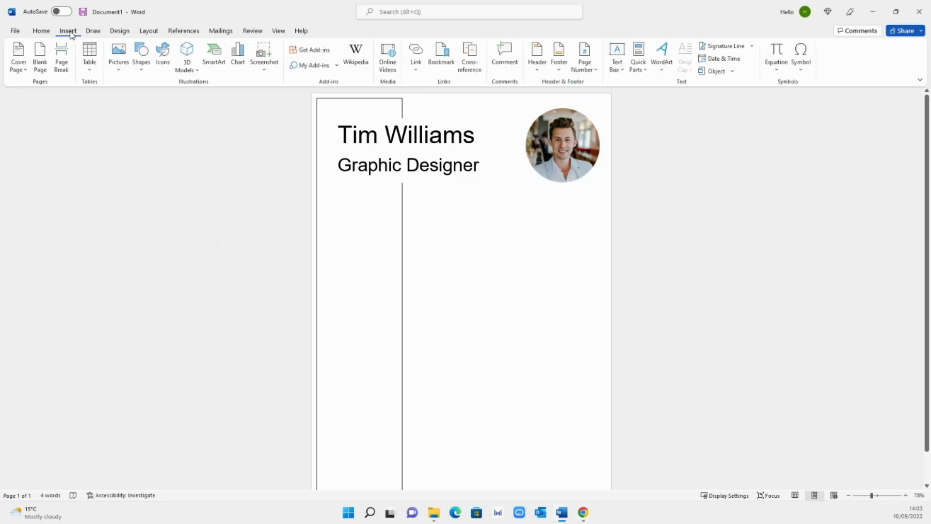
click(143, 69)
click(178, 97)
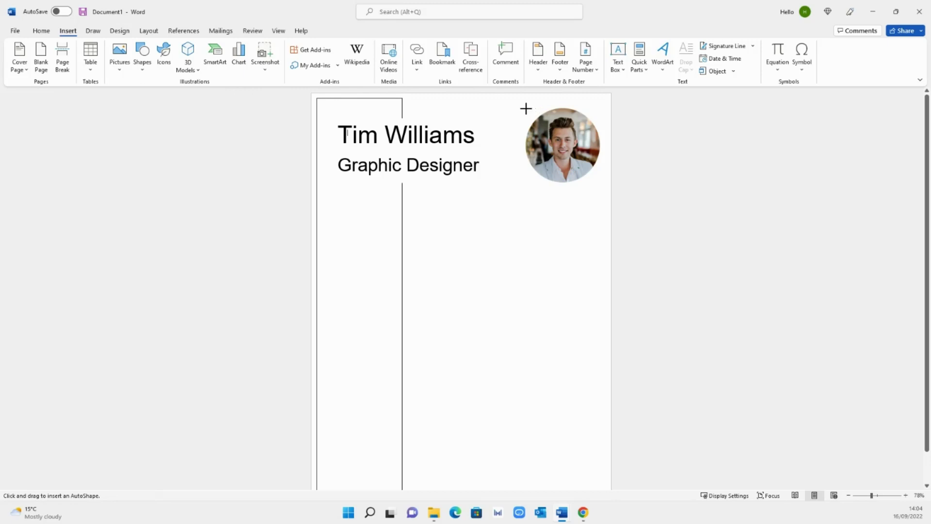
drag(526, 109, 601, 184)
drag(575, 143, 572, 142)
- Give the new circle No Fill and a dark outline colour
right_click(572, 142)
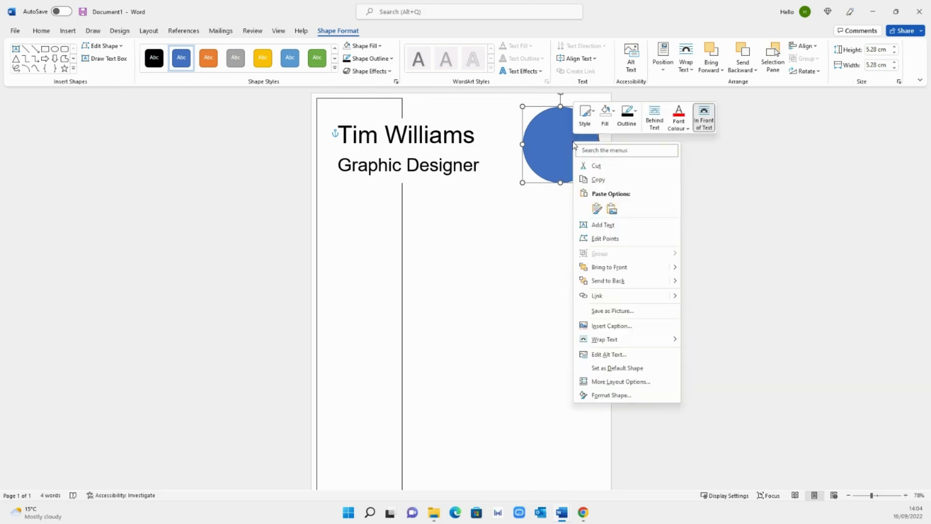
click(605, 114)
click(623, 235)
click(629, 125)
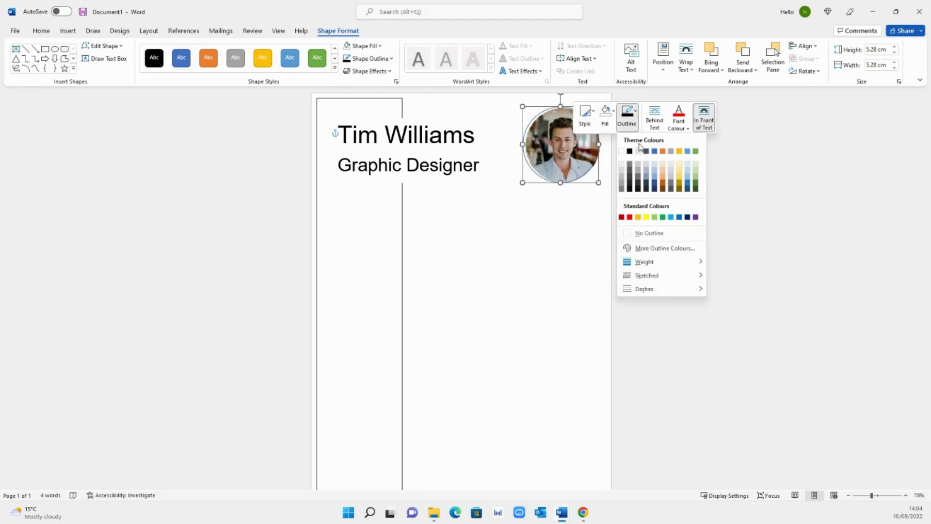
click(630, 150)
- Resize and align the outline circle to match the photo at 5.38 cm
mouse_move(577, 184)
mouse_down()
mouse_move(602, 184)
mouse_move(584, 177)
mouse_up()
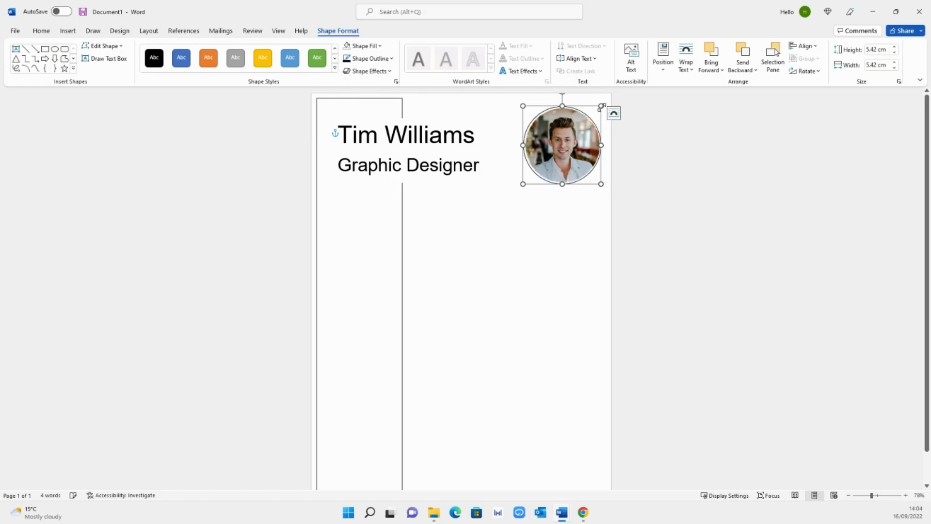
drag(599, 104, 599, 105)
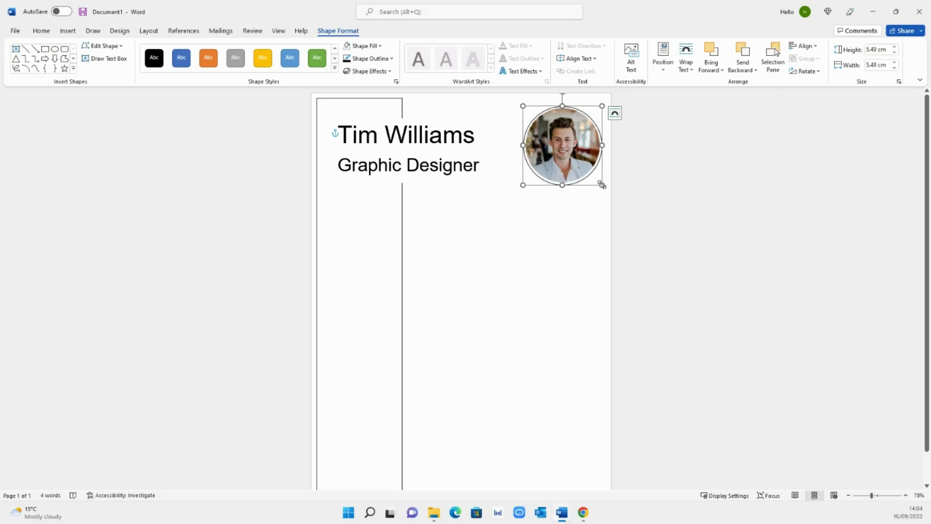
drag(602, 185, 599, 181)
drag(579, 138, 580, 139)
- Group the photo and its outline circle into one object
click(686, 180)
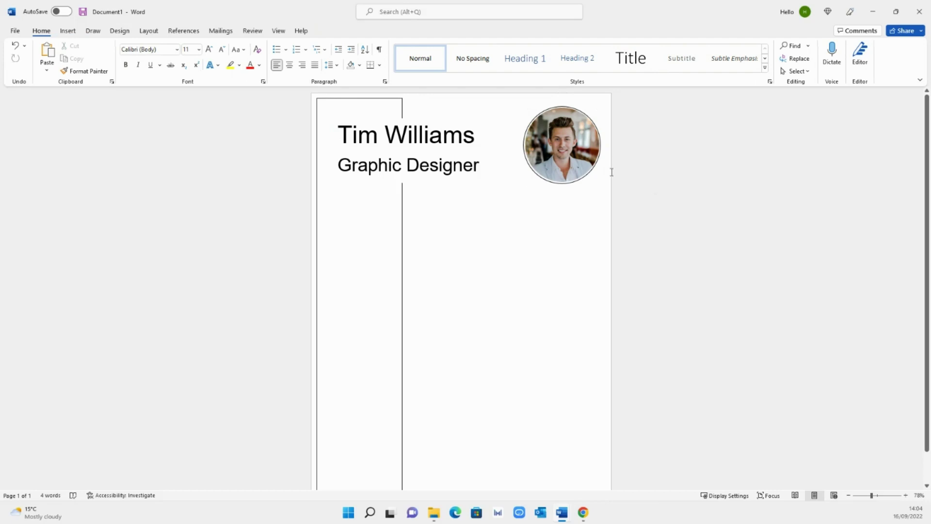
click(580, 141)
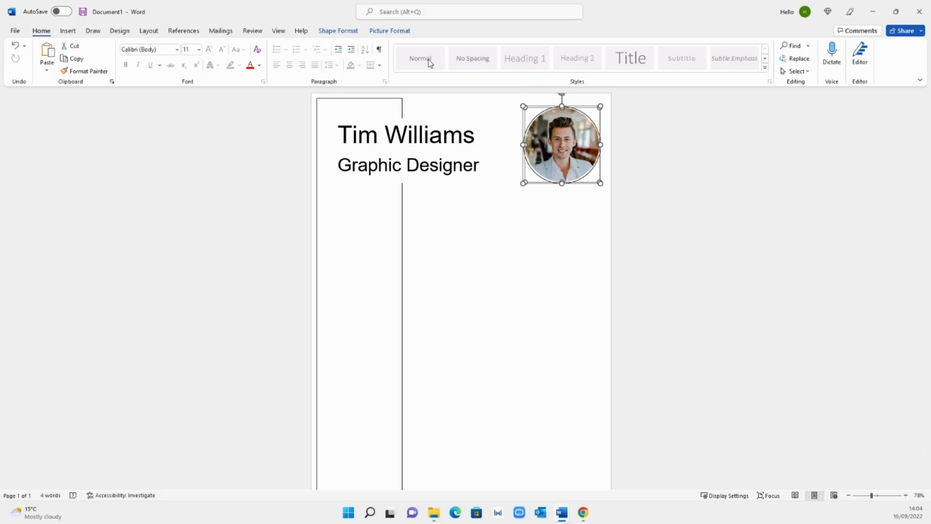
click(380, 31)
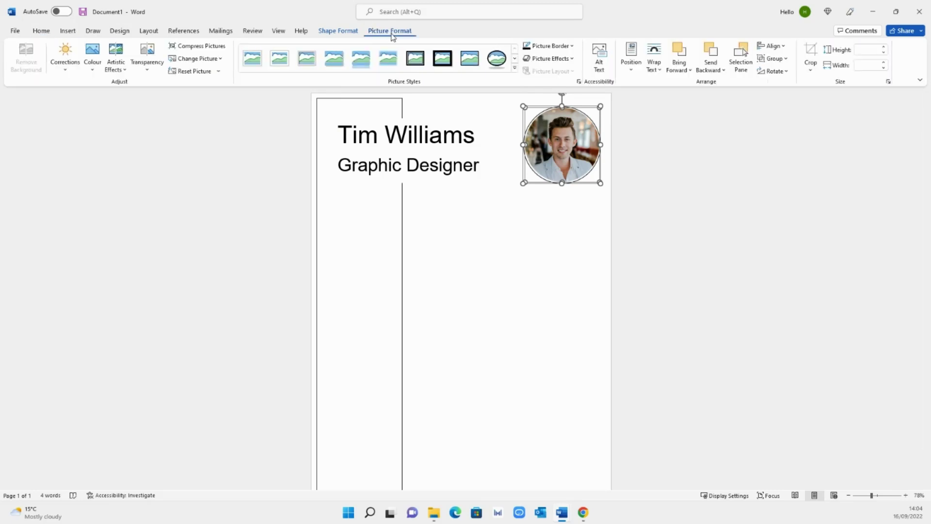
click(786, 61)
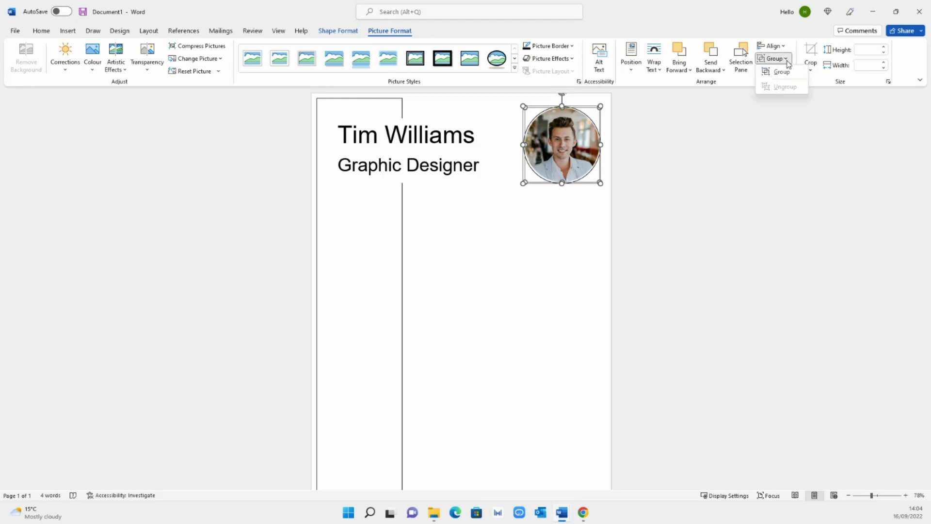
click(788, 62)
- Move the grouped headshot slightly up and right, clear of the job title
click(692, 159)
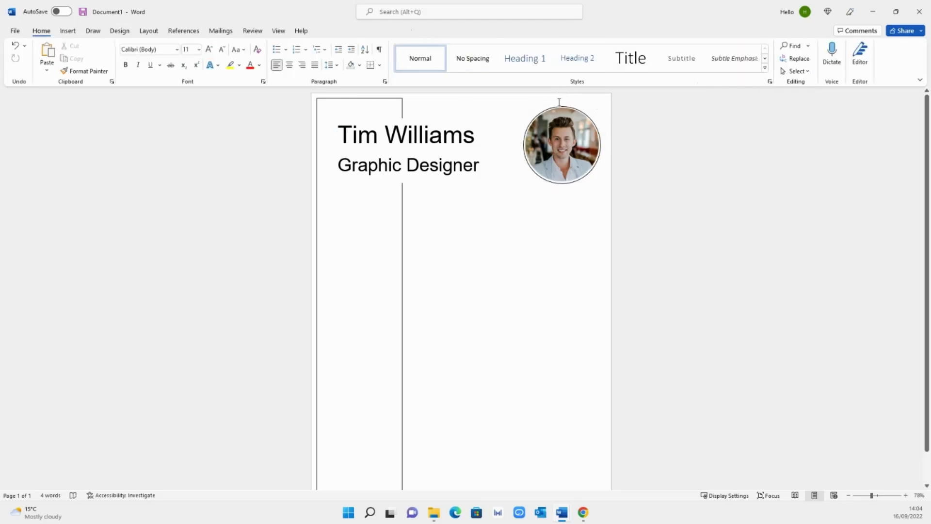
click(571, 146)
mouse_move(576, 138)
mouse_down()
mouse_move(524, 183)
mouse_move(553, 194)
mouse_move(578, 134)
mouse_up()
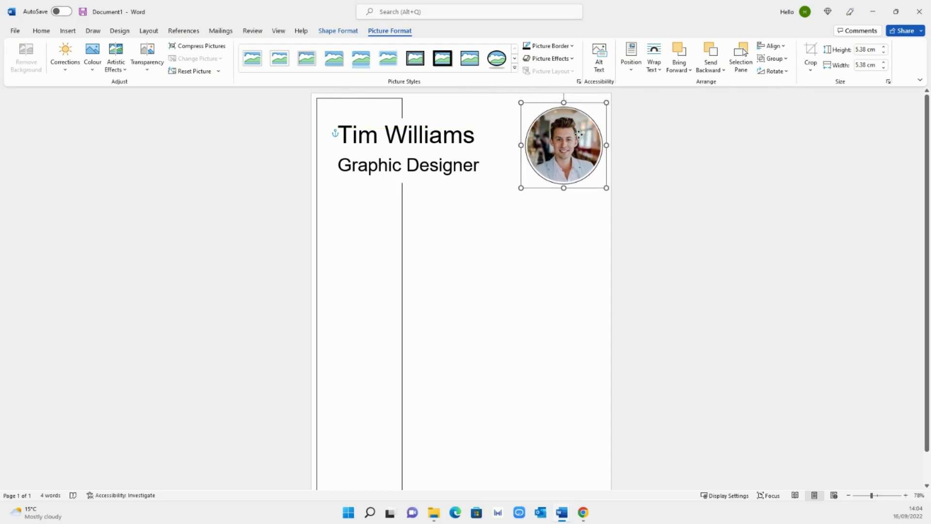
click(636, 155)
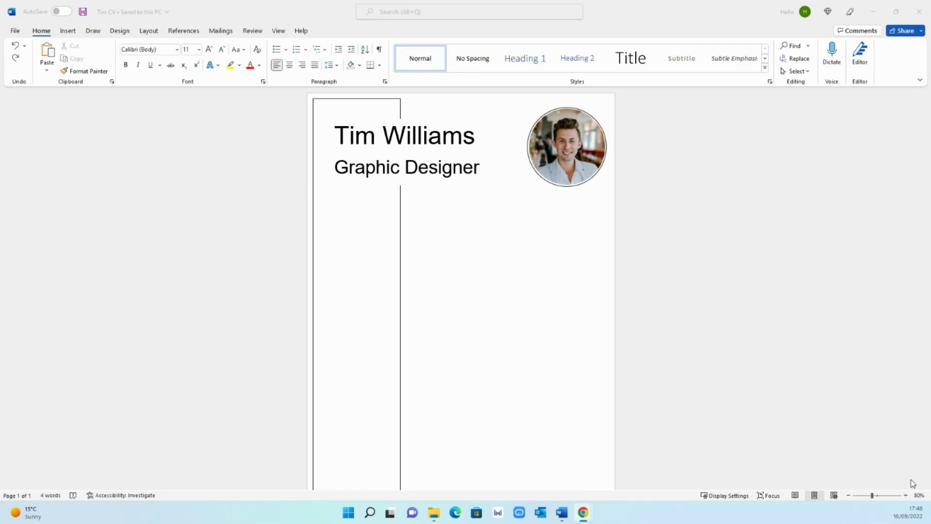
- Zoom in and drag the name and job title box up and to the left
click(905, 495)
click(905, 495)
click(905, 495)
click(905, 495)
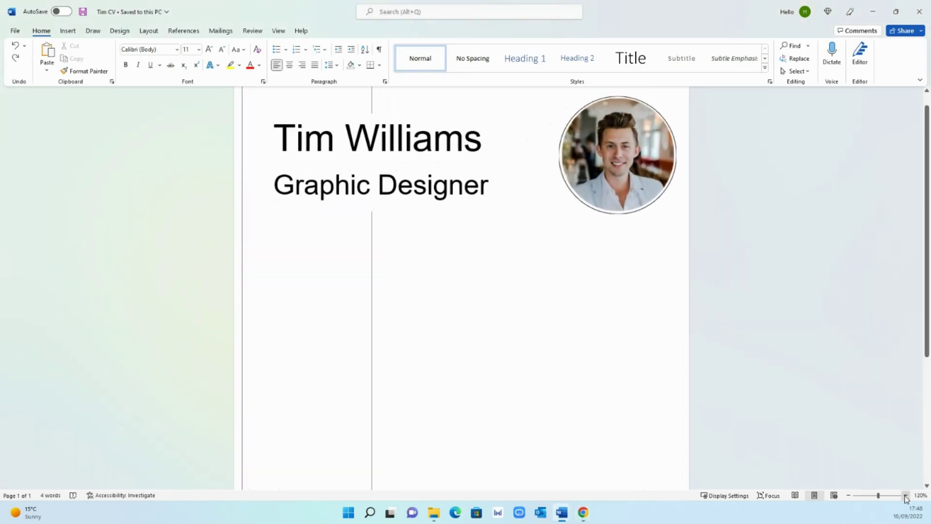
click(423, 163)
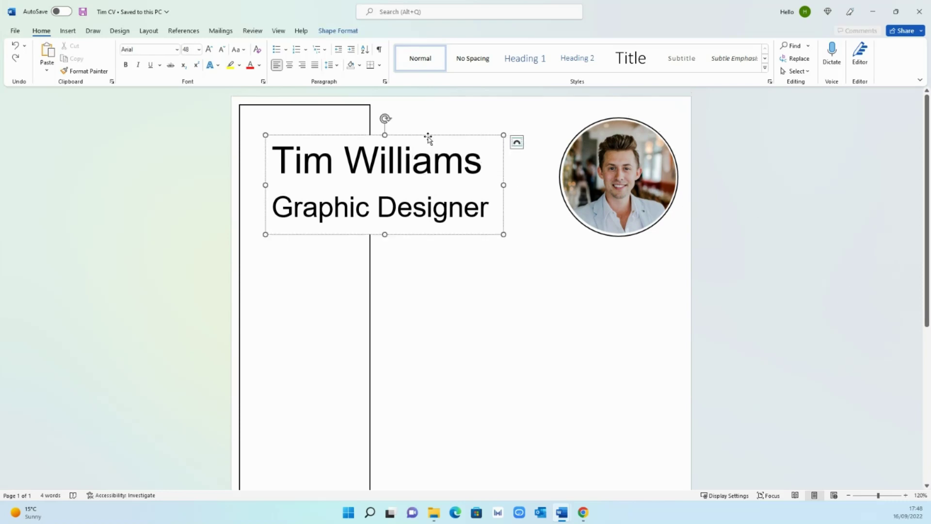
drag(428, 136, 415, 116)
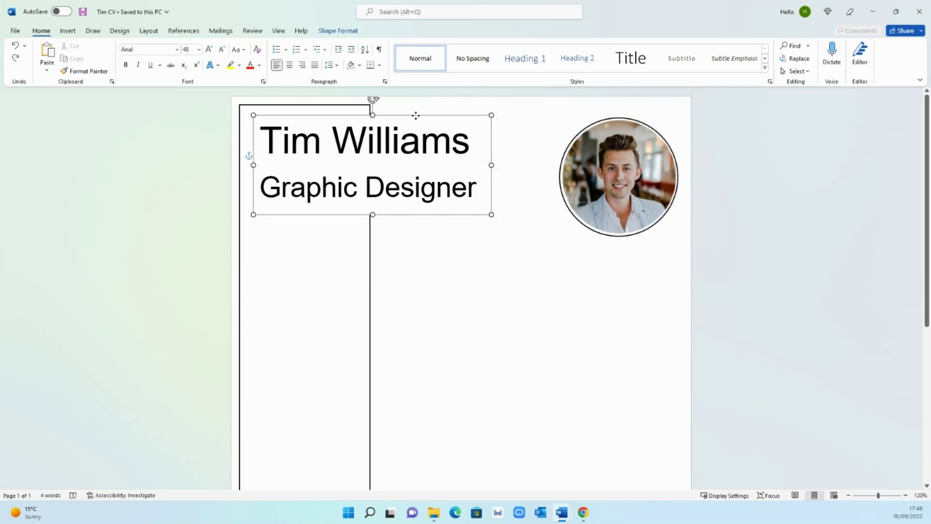
click(427, 258)
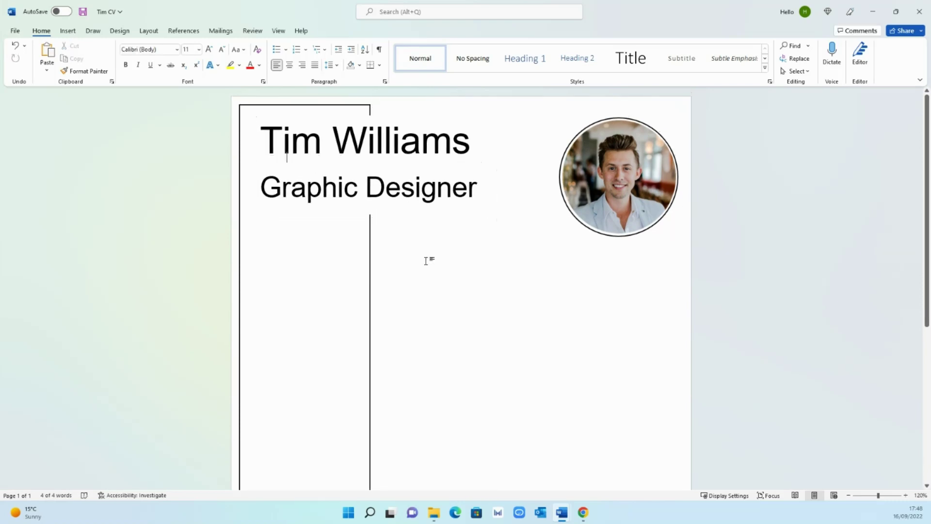
- Shorten the name box from the bottom so it fits the text
click(344, 160)
drag(372, 214, 376, 207)
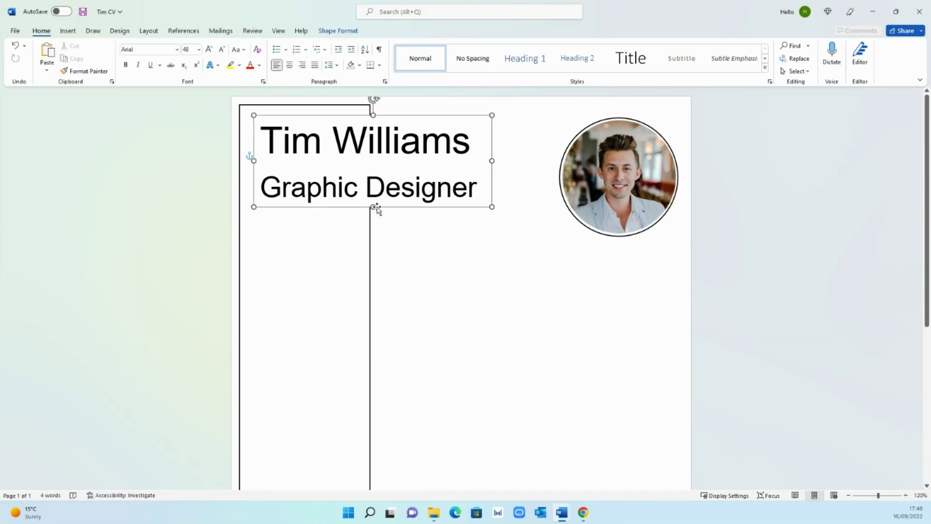
triple_click(169, 160)
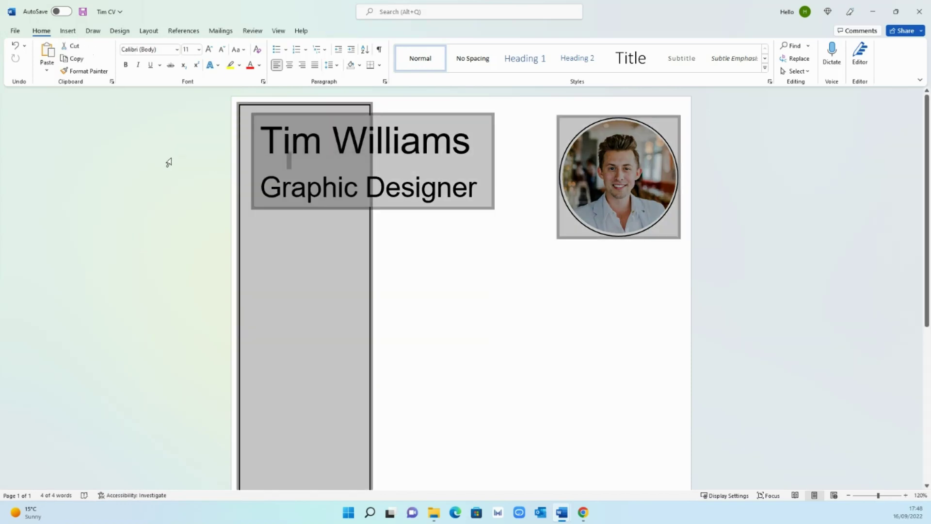
click(417, 230)
- Draw a straight line under the Graphic Designer job title
click(68, 31)
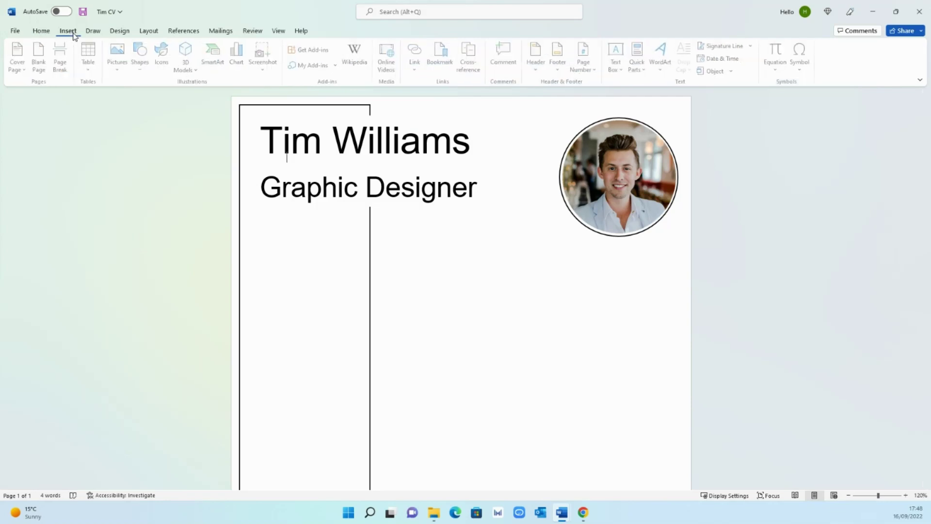
click(139, 63)
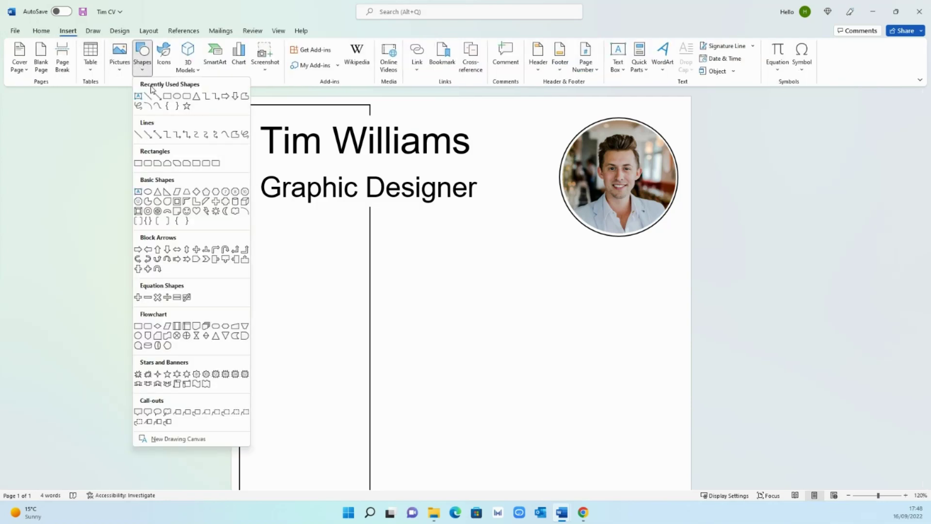
click(147, 97)
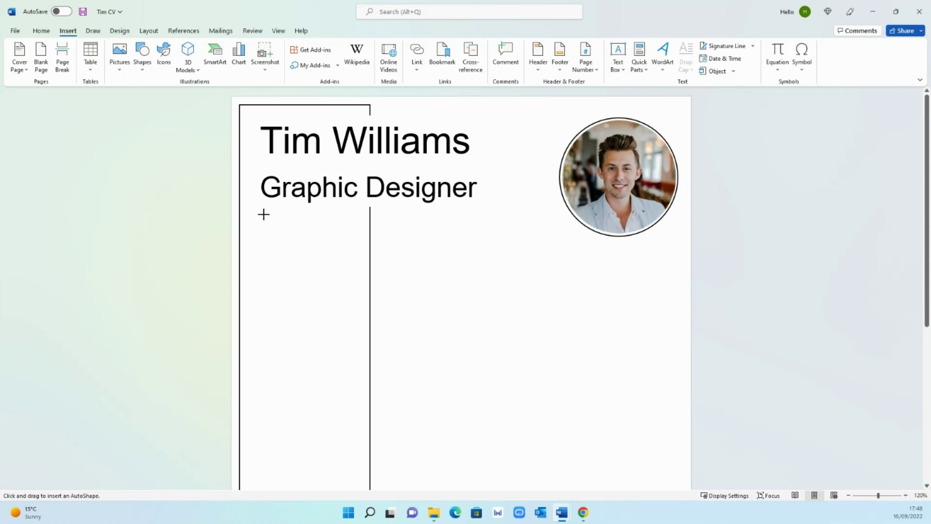
drag(263, 214, 332, 215)
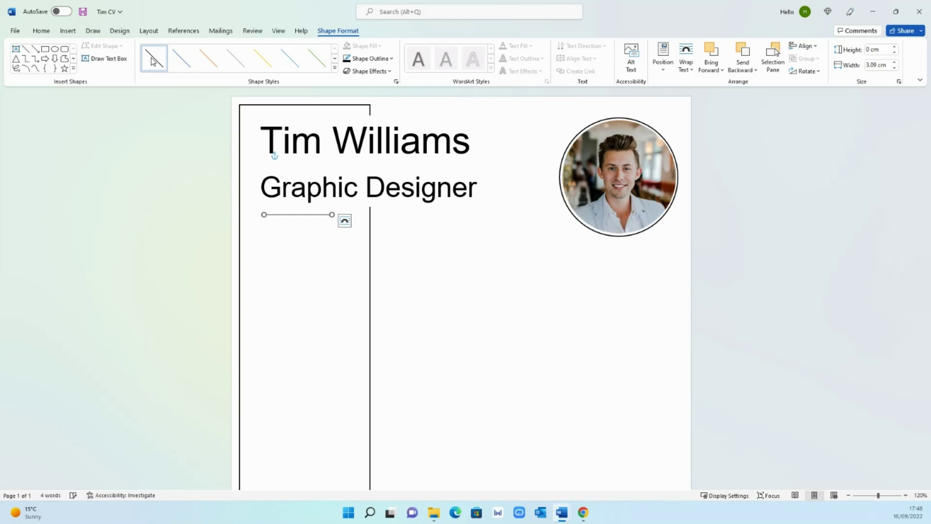
- Set the divider line's outline weight to 3 pt
right_click(320, 215)
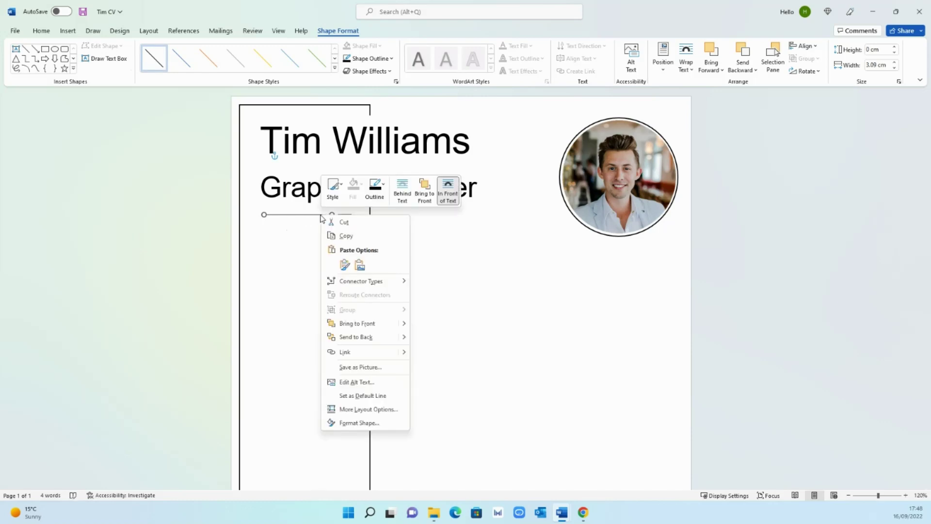
click(374, 187)
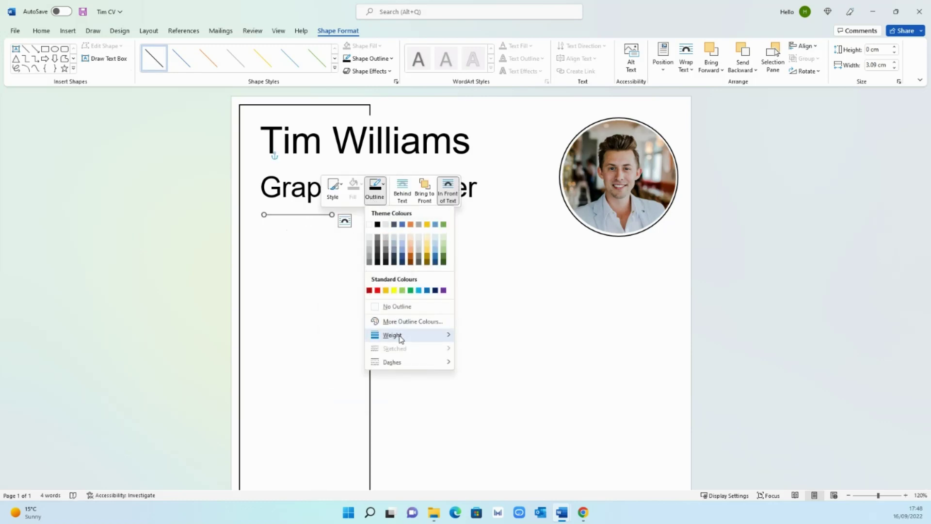
mouse_move(398, 335)
click(501, 411)
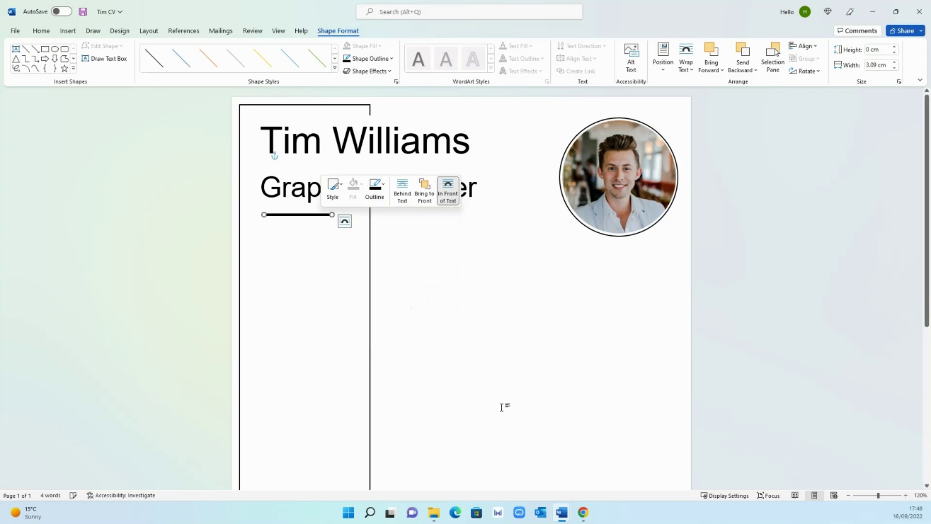
key(Escape)
click(312, 215)
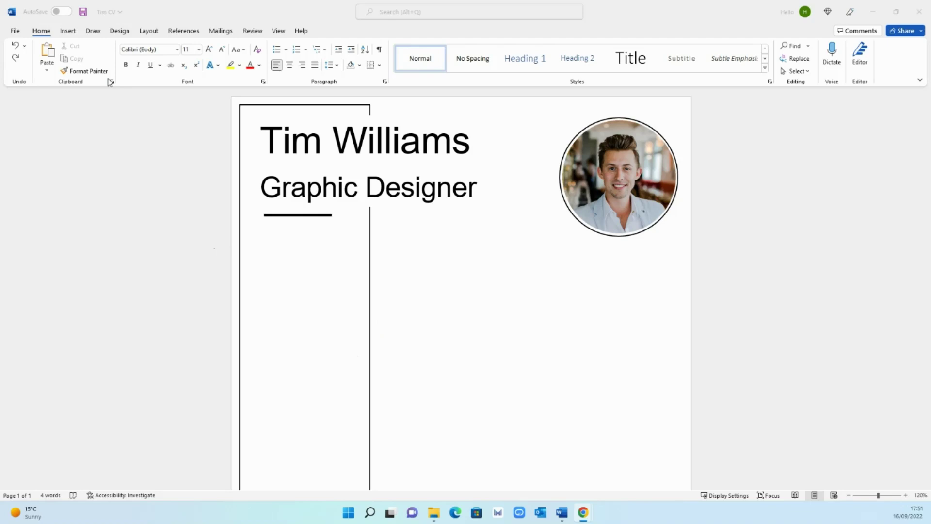
- Search the Icons library for 'phone' and insert the handset icon
click(68, 30)
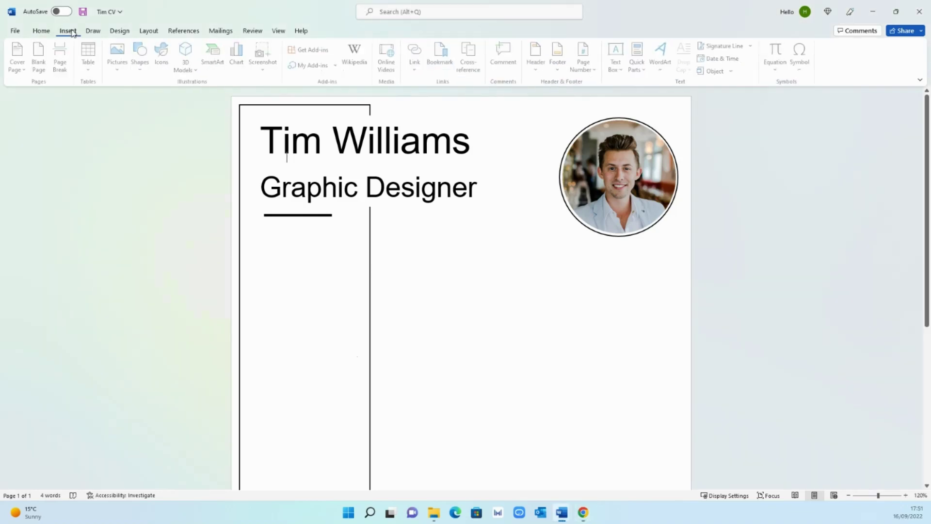
click(167, 63)
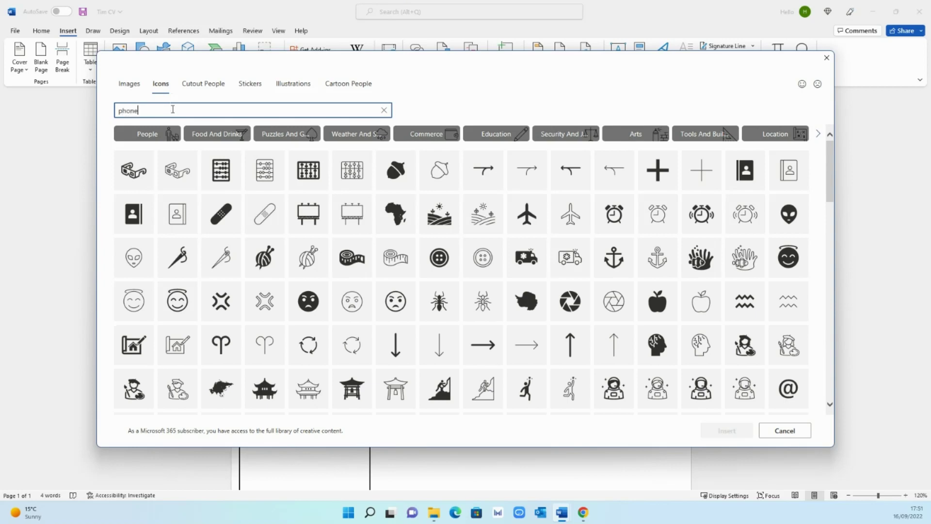
text(phone)
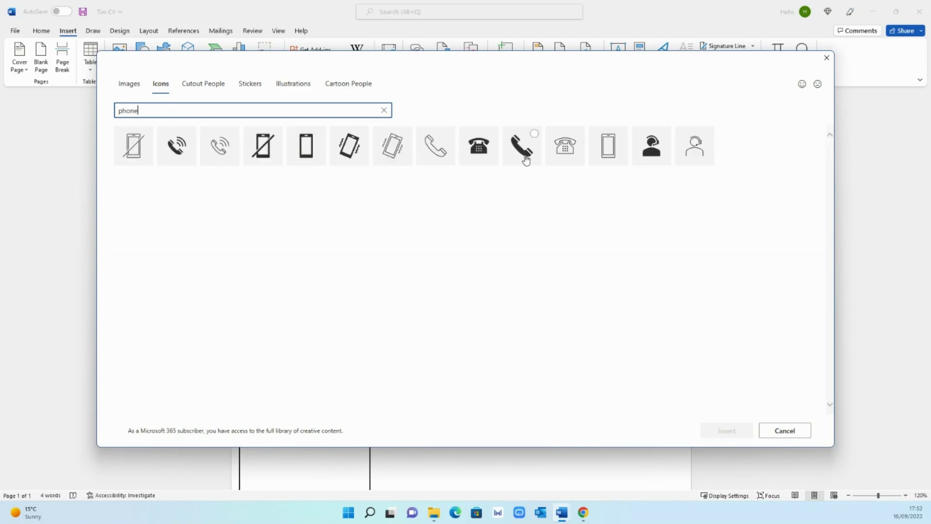
click(522, 154)
click(728, 431)
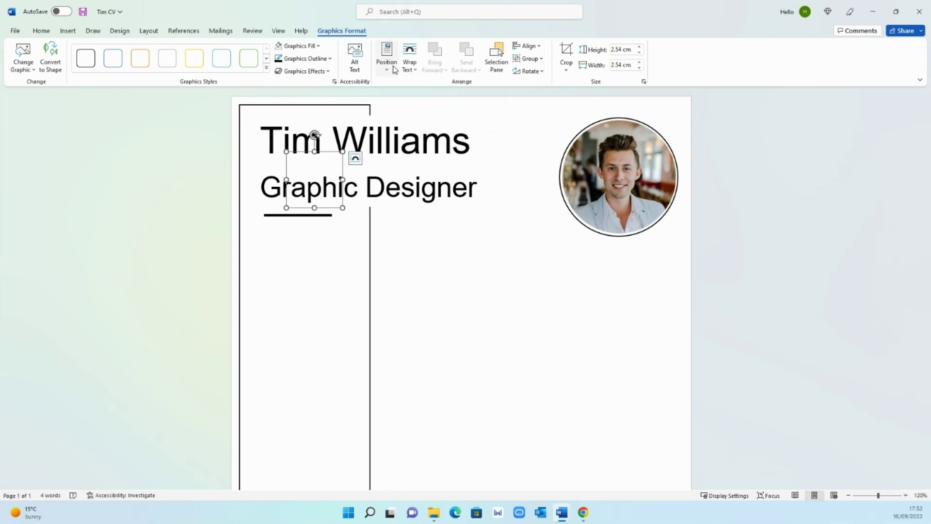
- Set the phone icon to In Front of Text, place it below the divider, and shrink it to 1.15 cm
click(408, 70)
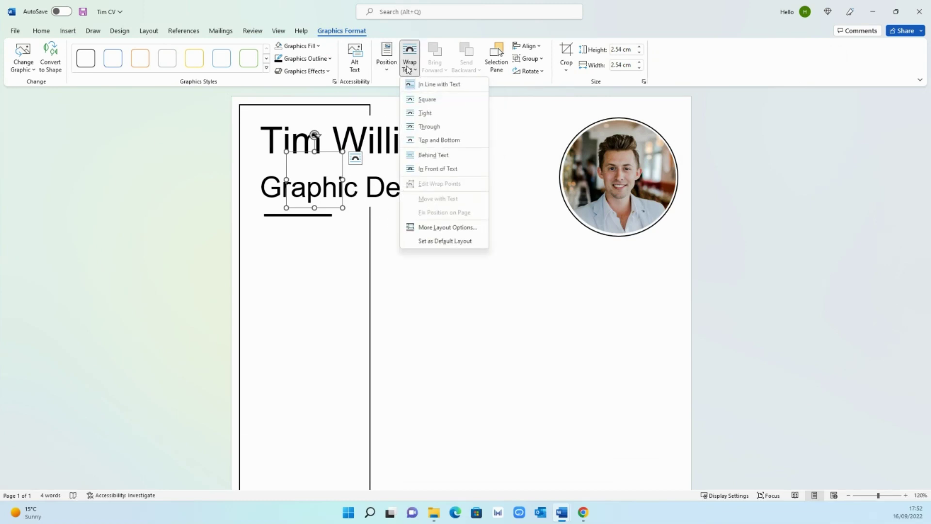
click(464, 170)
drag(291, 194, 296, 282)
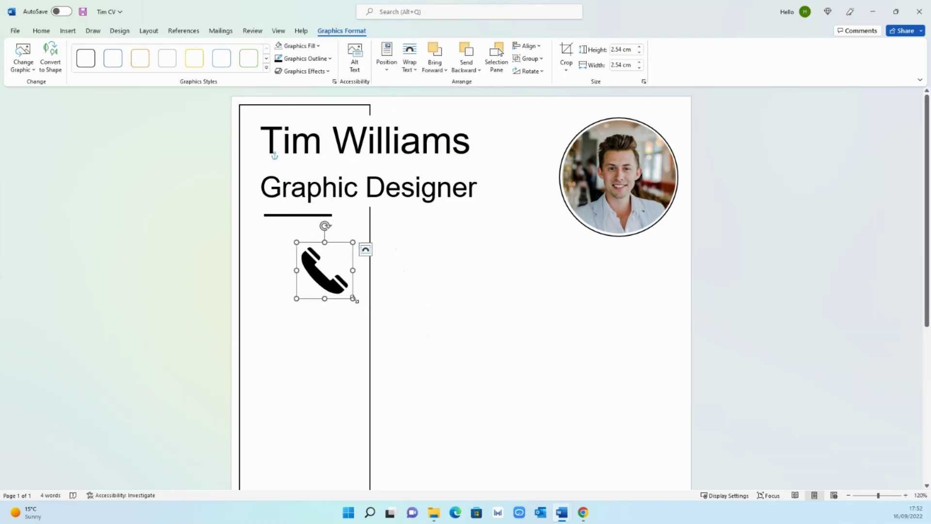
drag(354, 299, 265, 241)
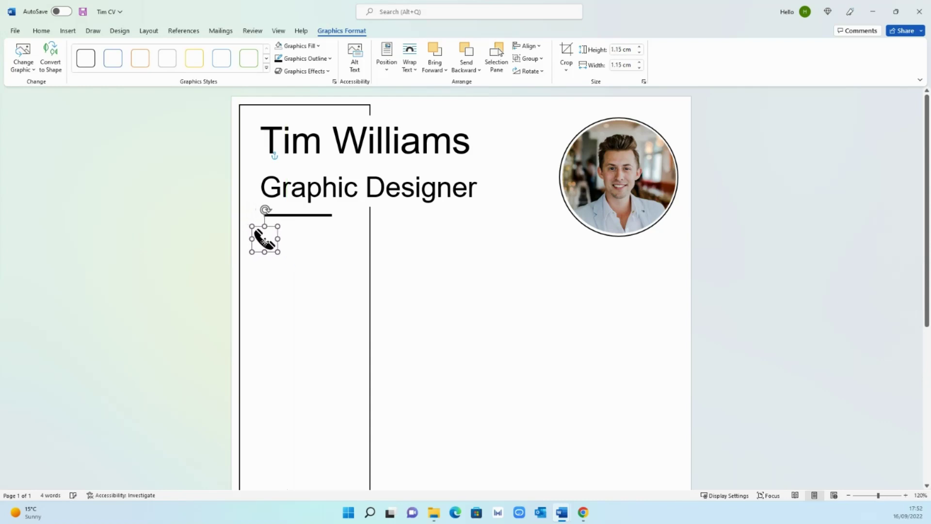
click(313, 238)
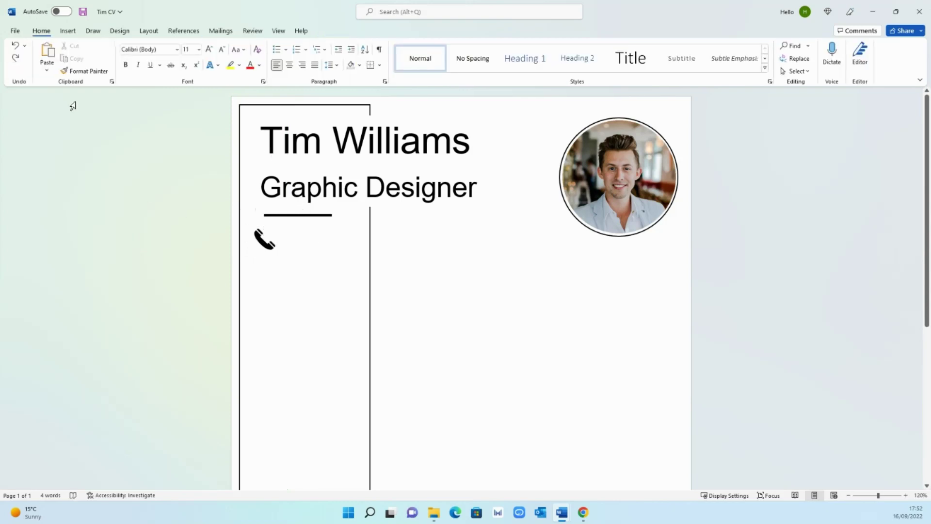
- Draw a text box beside the phone icon and type the phone number
click(73, 33)
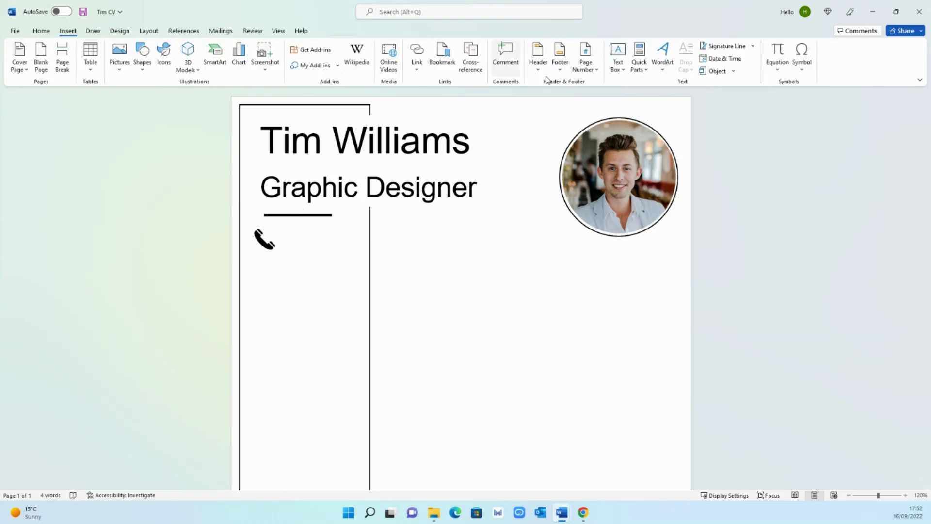
click(617, 58)
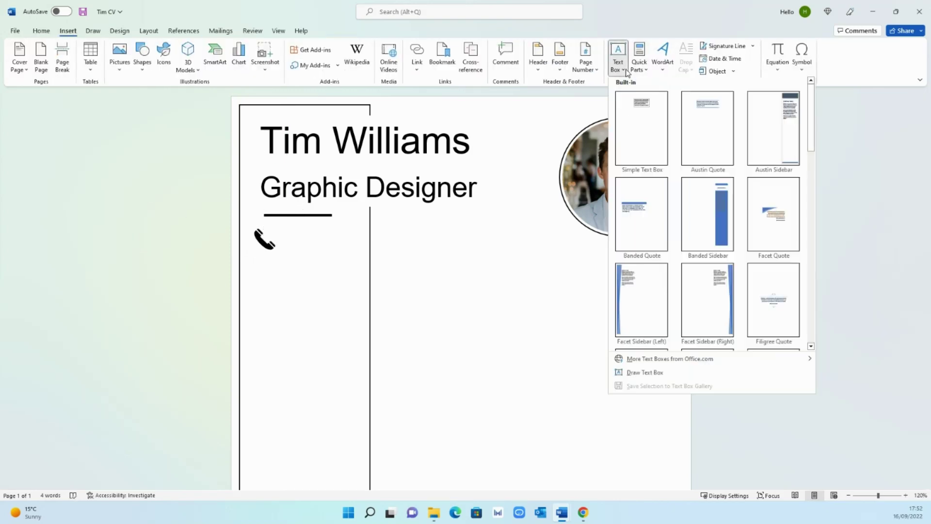
click(660, 375)
drag(285, 229, 356, 248)
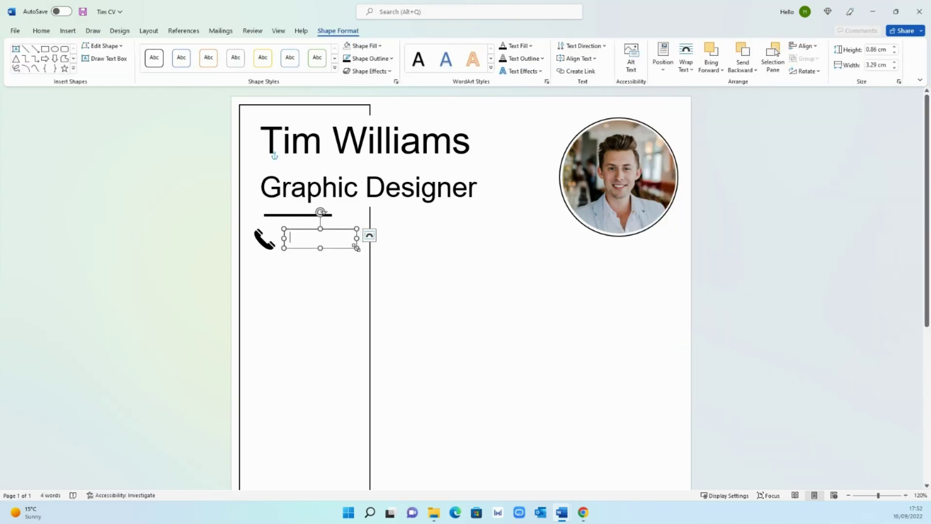
text(0712345678)
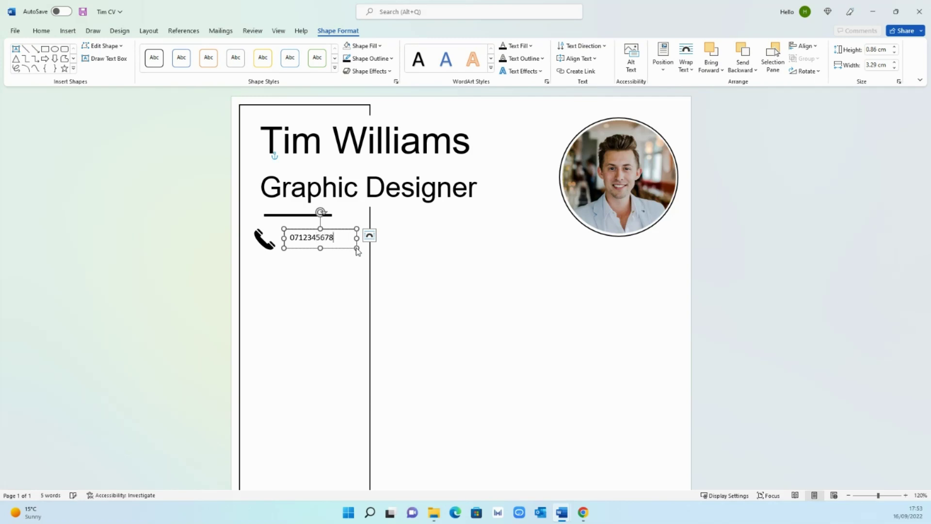
- Set the phone number text box outline to No Outline
click(424, 262)
click(341, 232)
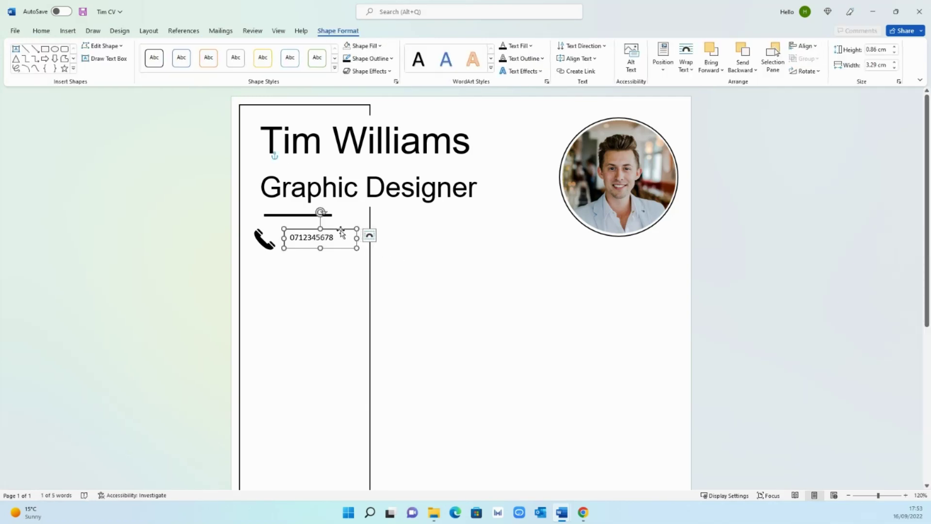
right_click(341, 232)
click(395, 205)
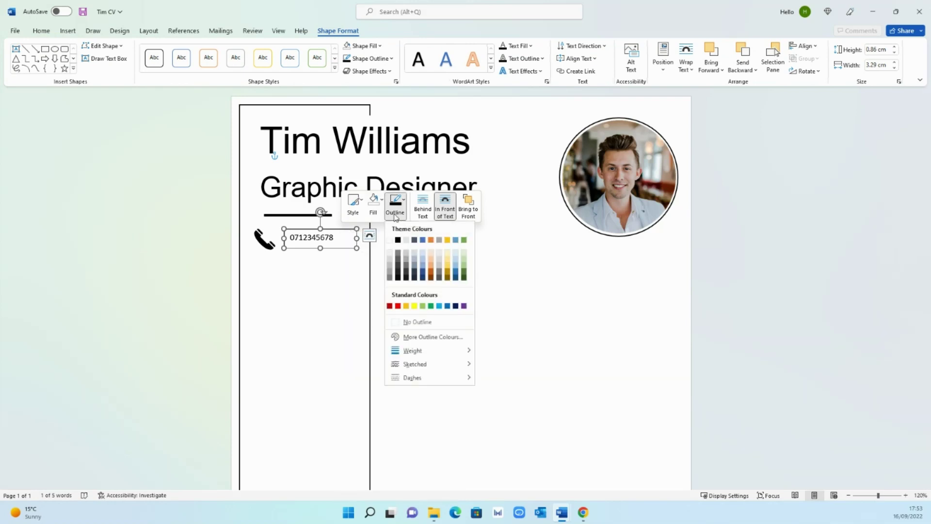
click(389, 240)
click(434, 260)
- Set the phone number text to font size 12
click(291, 240)
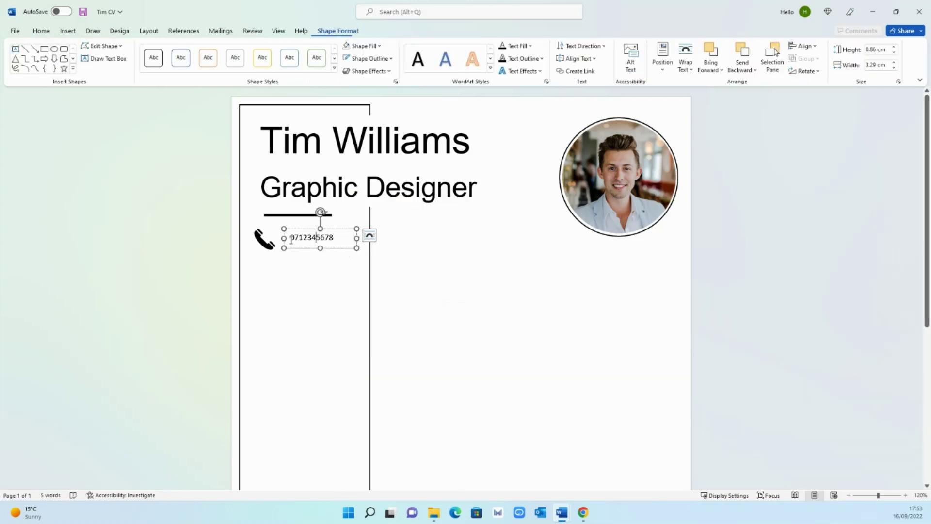
double_click(291, 239)
click(42, 30)
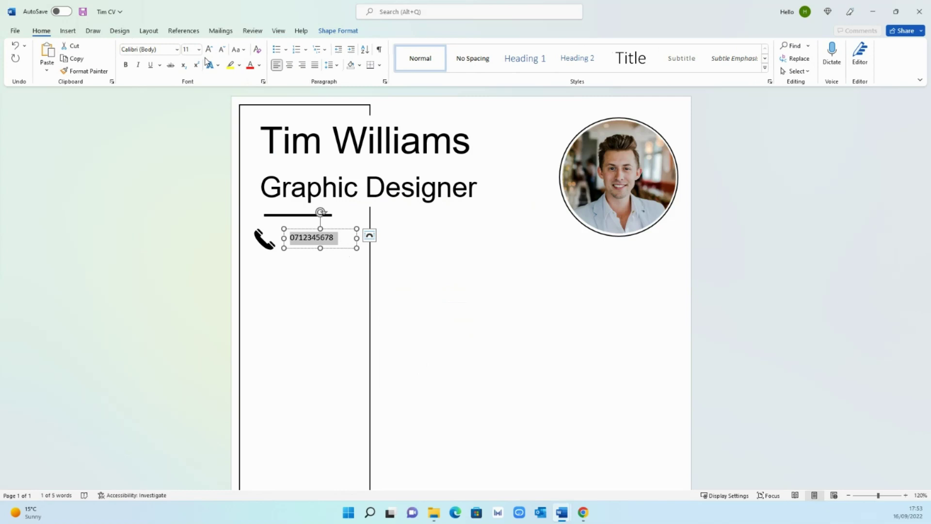
click(209, 49)
click(361, 238)
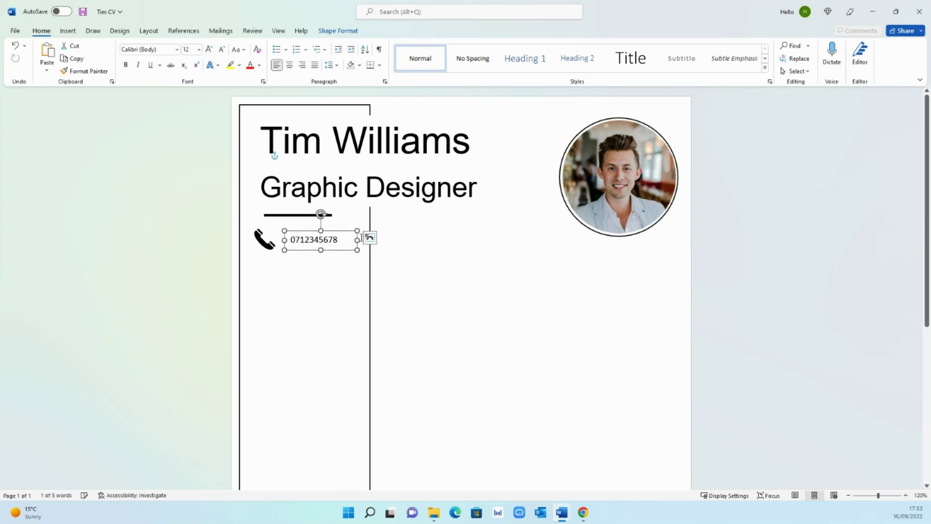
click(429, 255)
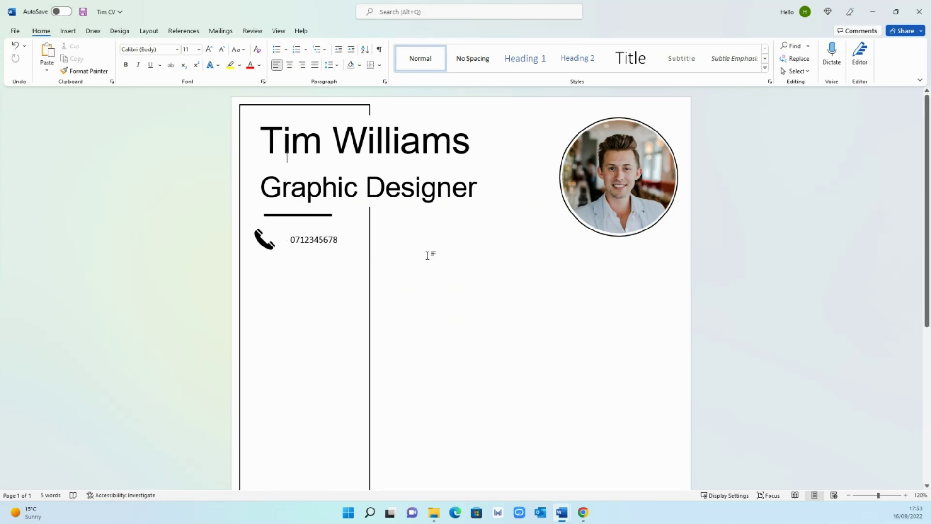
click(296, 241)
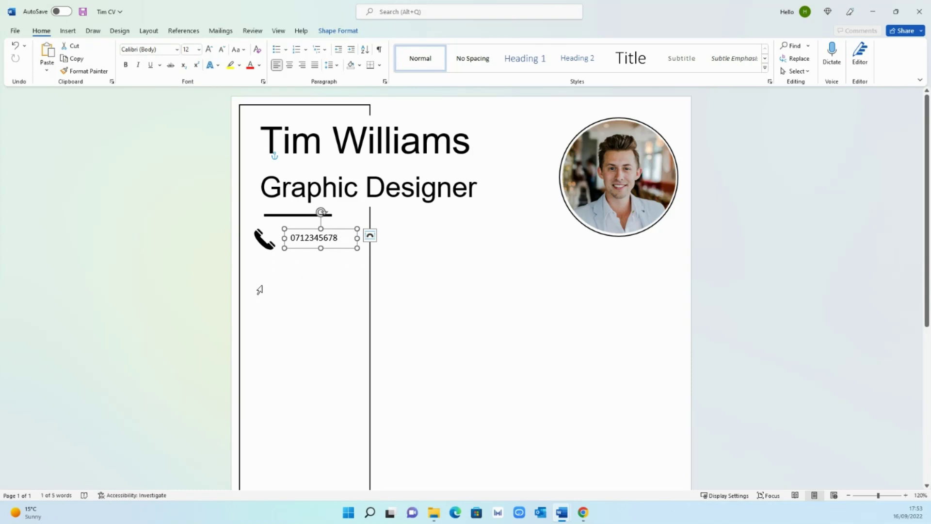
click(409, 279)
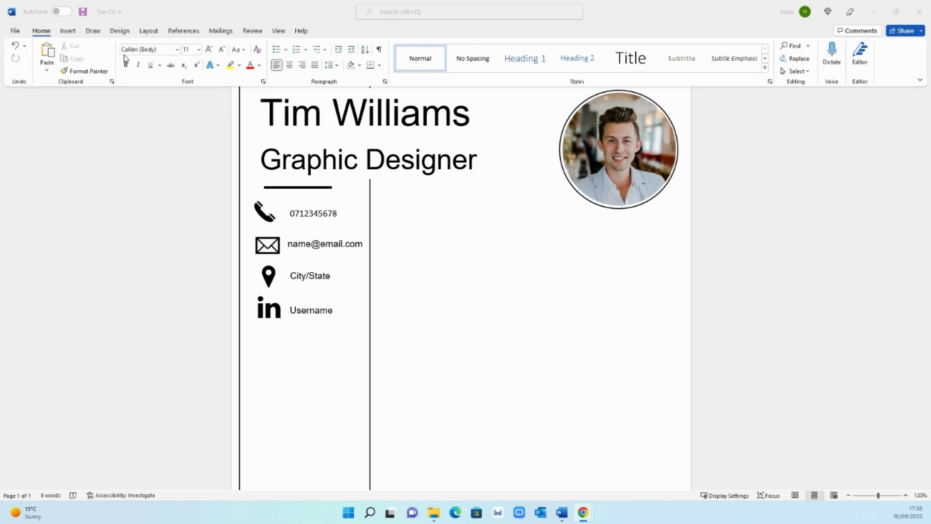
scroll(434, 309, down, 1)
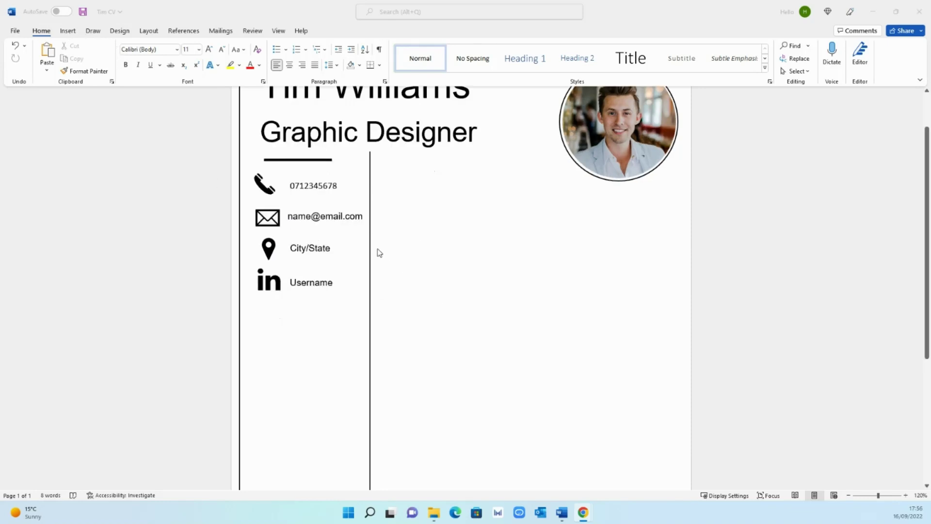
- Draw a text box below the LinkedIn entry and type EDUCATION
click(68, 31)
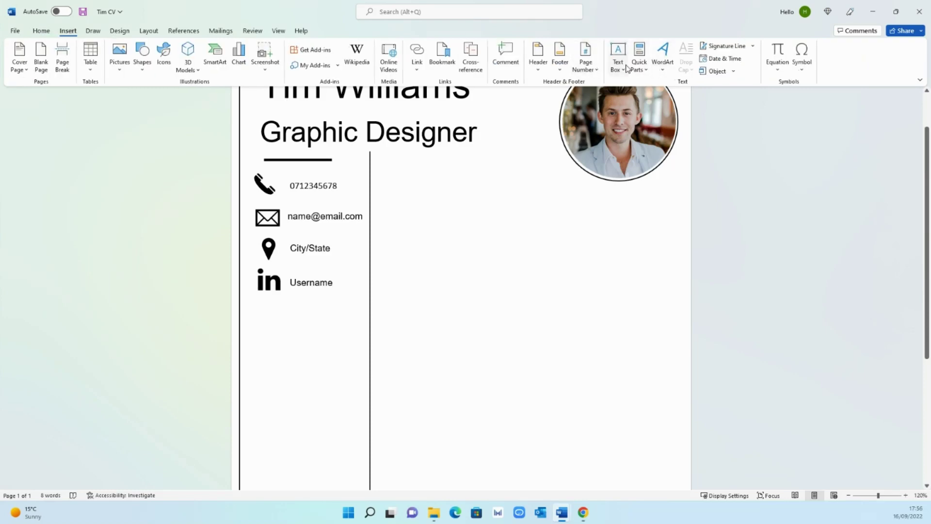
click(618, 66)
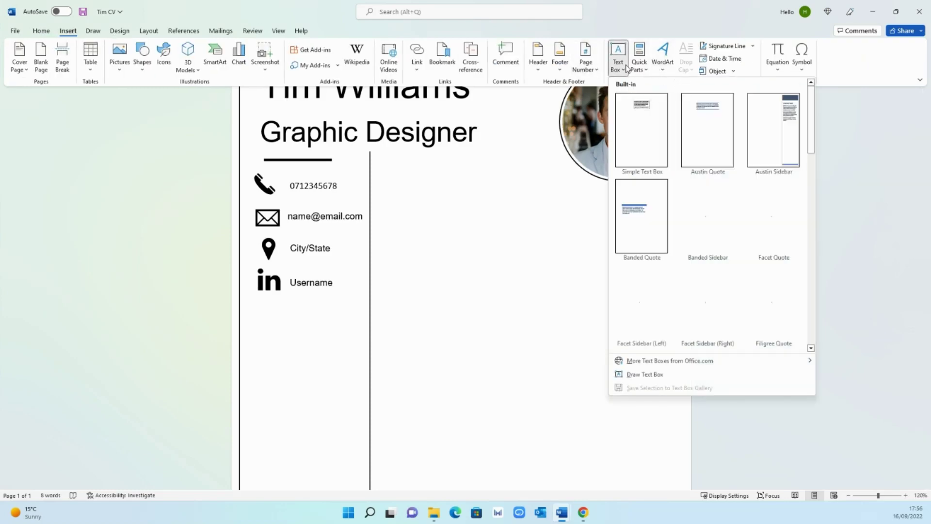
click(662, 377)
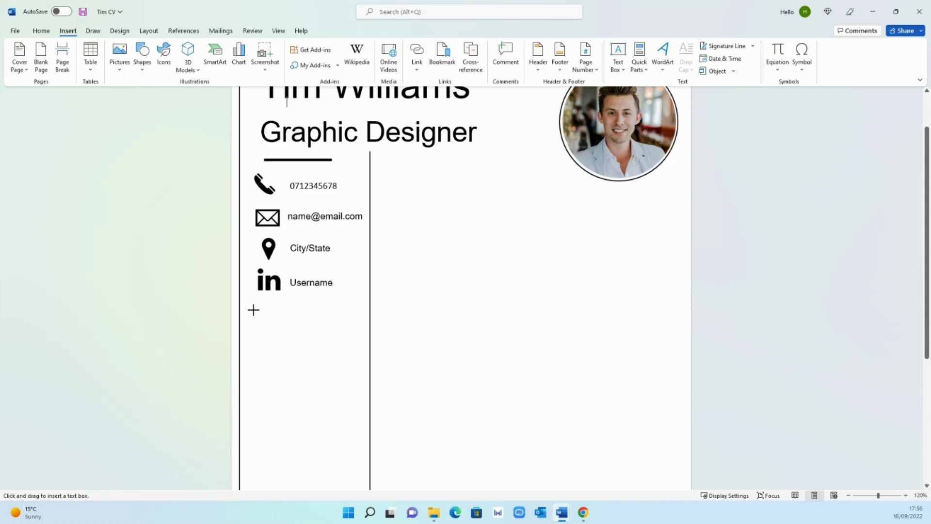
drag(253, 309, 357, 338)
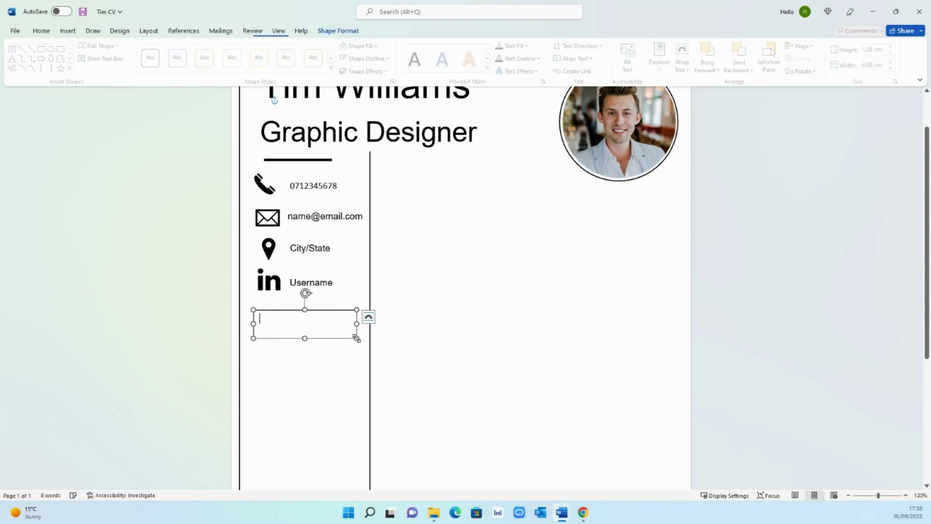
text(EDUCATION)
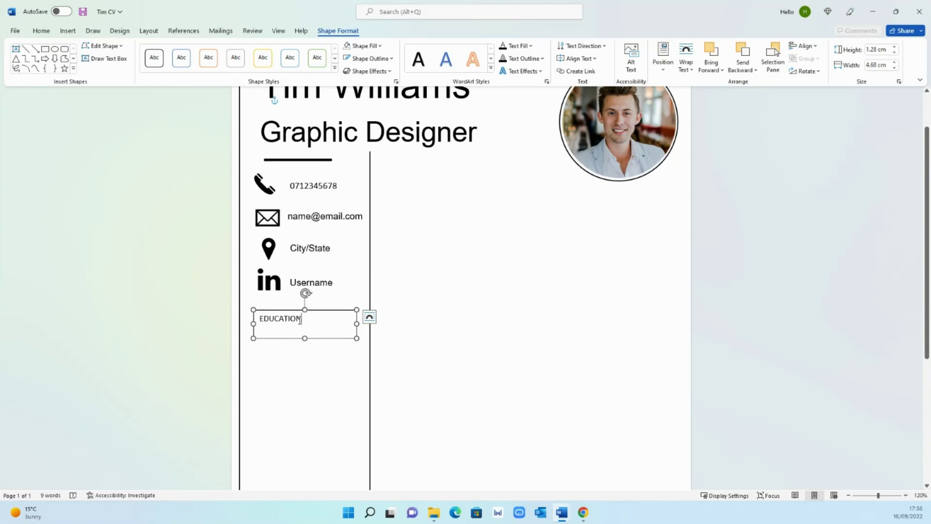
- Set the EDUCATION heading to Arial, size 20
key(ctrl+a)
click(41, 31)
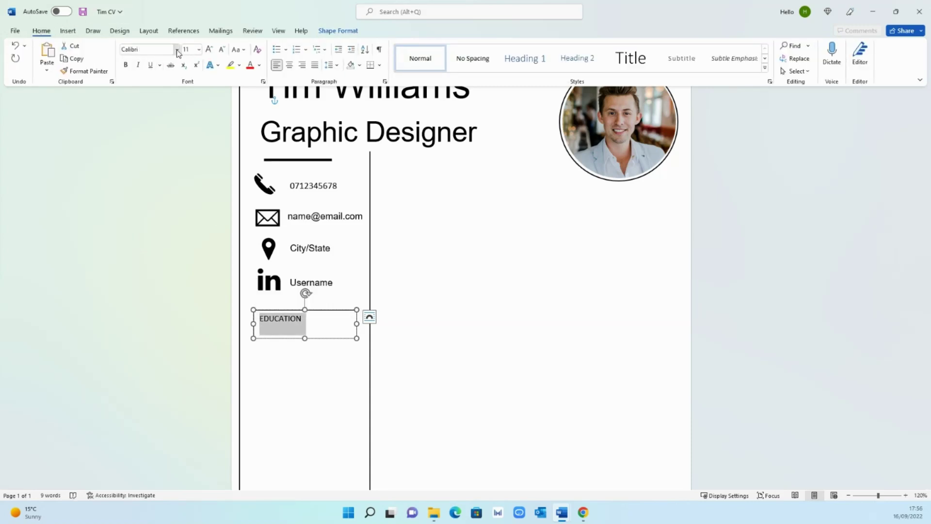
click(177, 49)
click(156, 120)
click(198, 49)
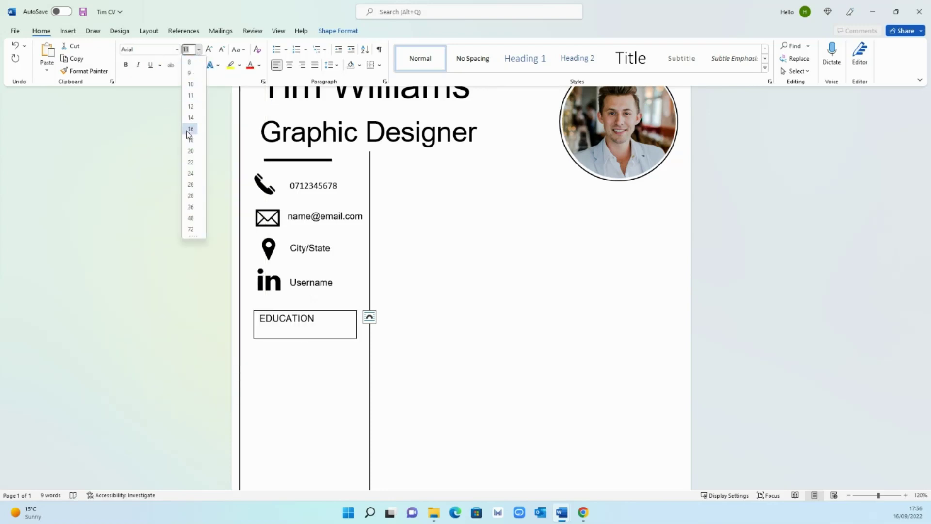
click(191, 151)
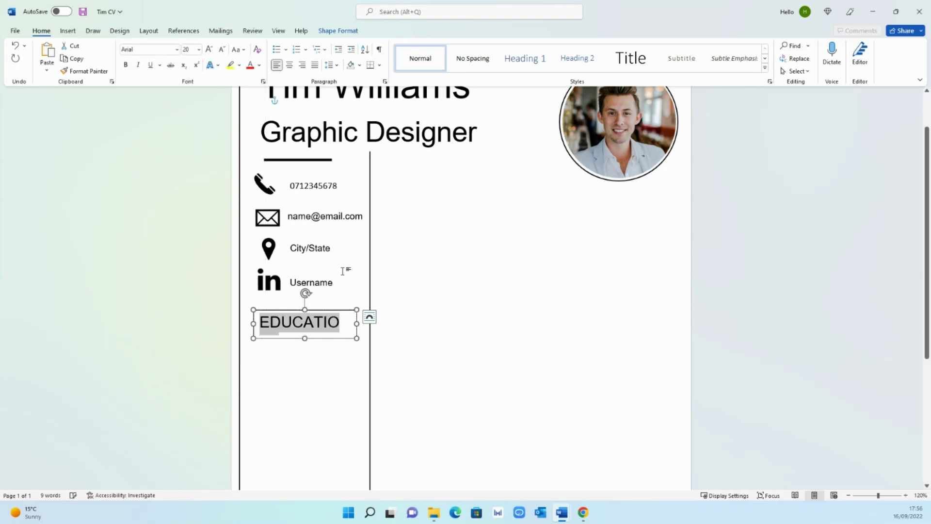
- Widen the heading box, remove its outline, and underline EDUCATION
mouse_move(358, 324)
mouse_down()
mouse_move(372, 324)
mouse_move(350, 311)
mouse_up()
right_click(350, 312)
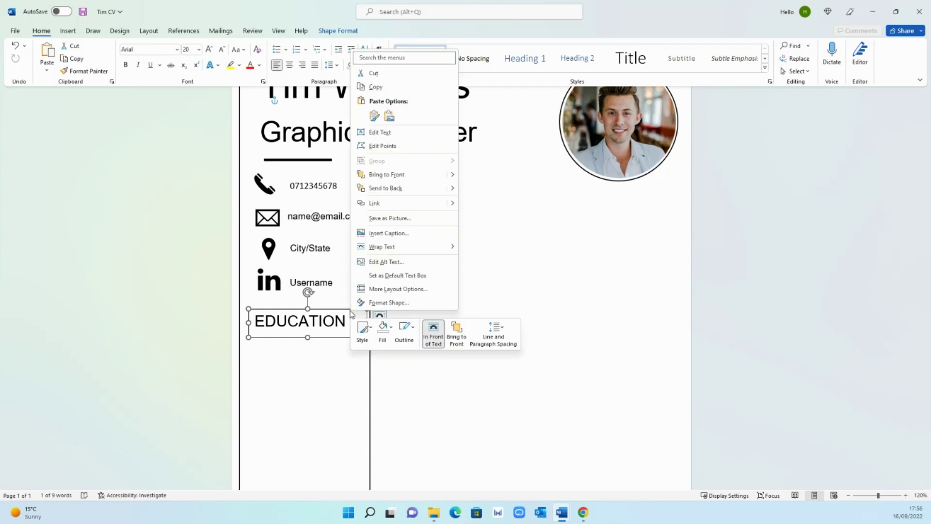
click(405, 329)
click(426, 255)
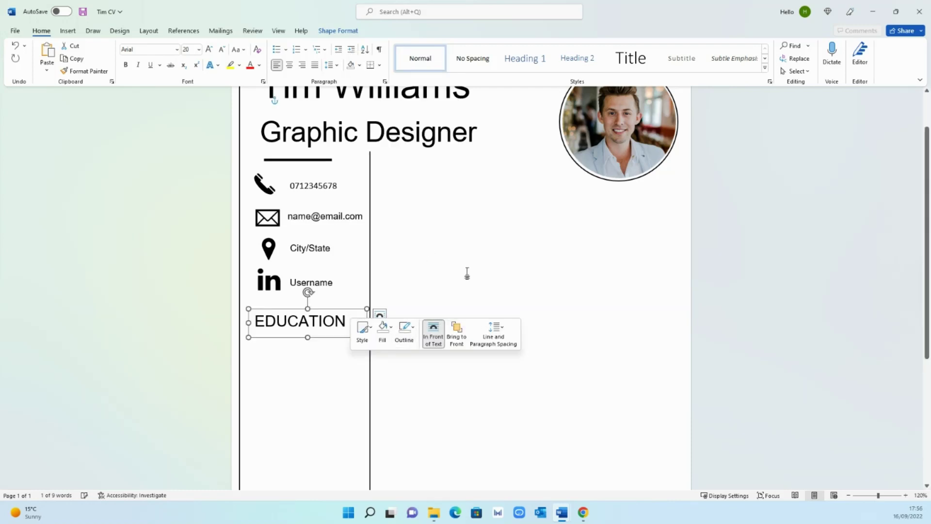
click(485, 267)
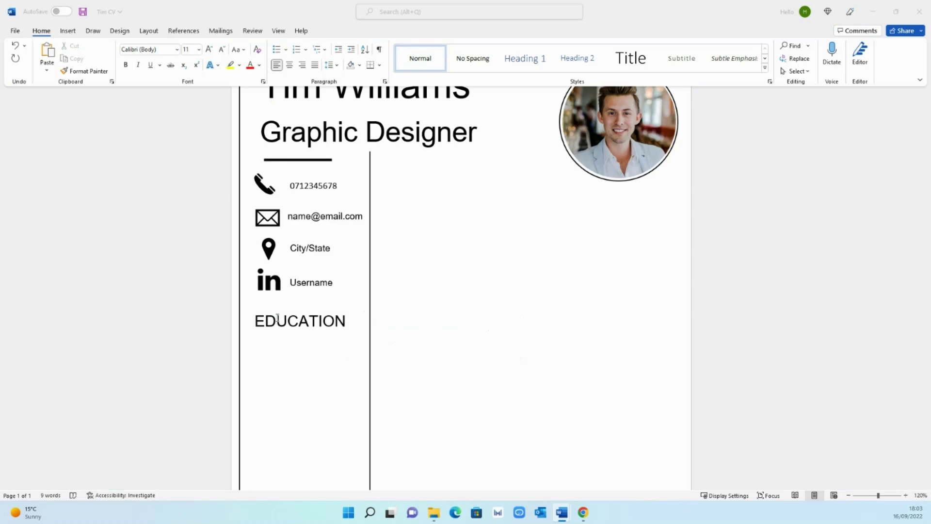
drag(254, 321, 345, 324)
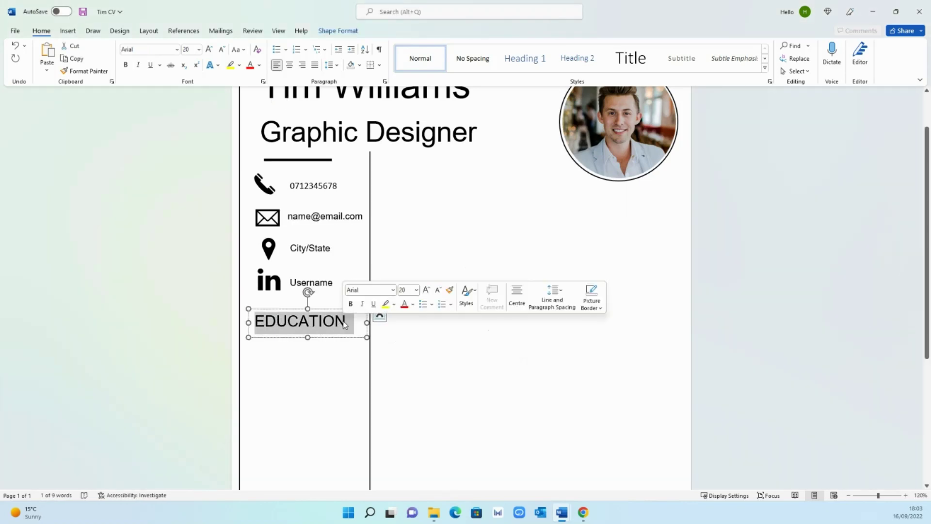
key(ctrl+u)
click(443, 308)
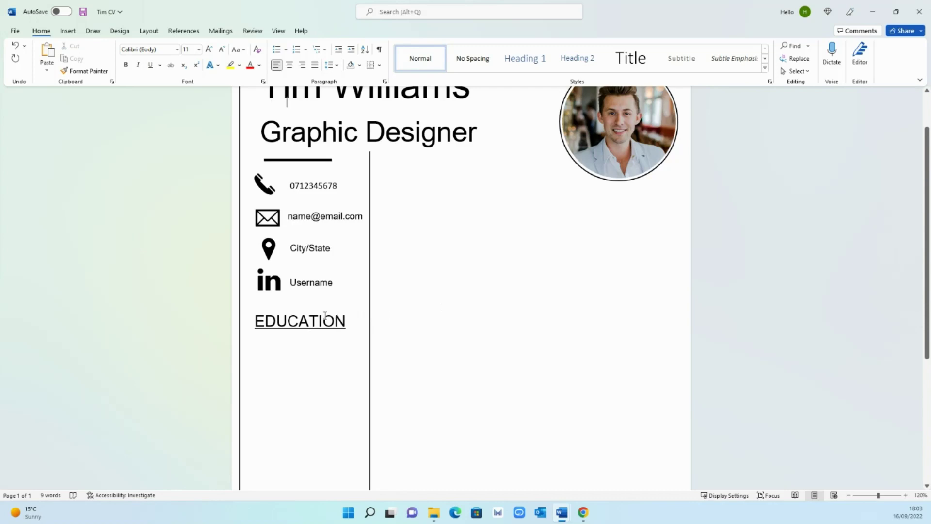
- Draw a text box below EDUCATION and type the Master's Degree entry with course, university and dates
click(70, 32)
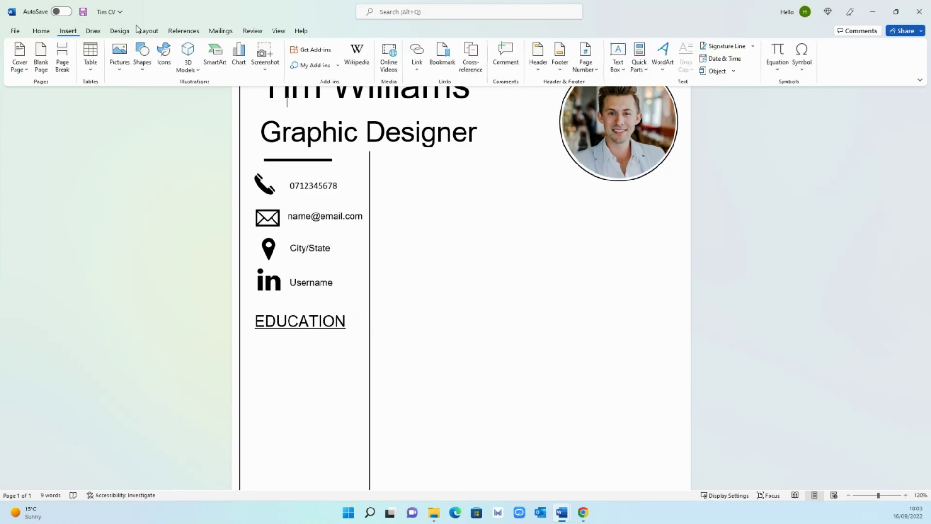
click(619, 60)
click(683, 374)
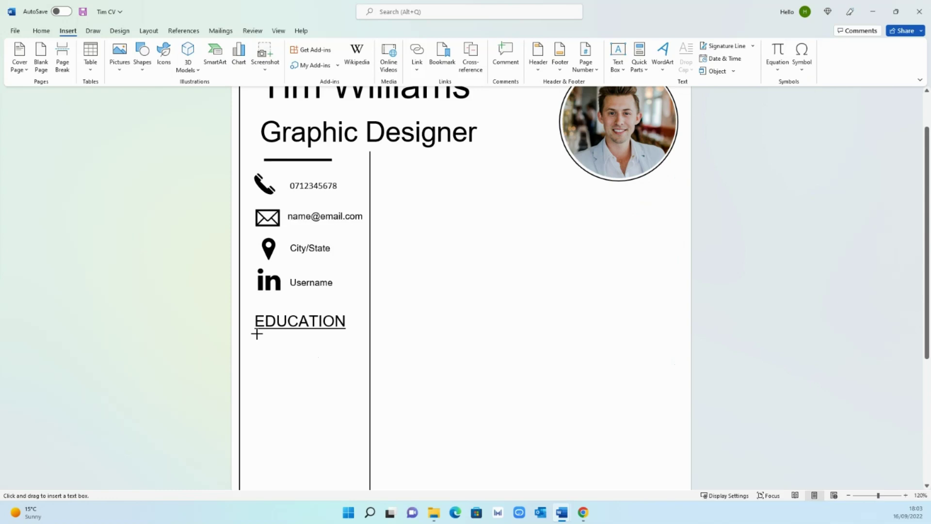
mouse_move(255, 335)
mouse_down()
mouse_move(349, 401)
mouse_move(358, 455)
mouse_up()
text(Ma)
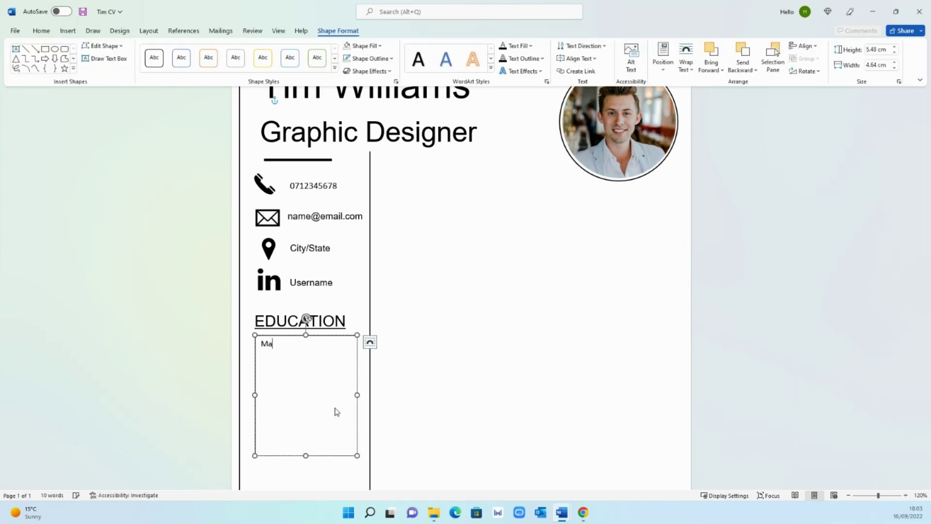
text(ster's Degree)
text(Course Name)
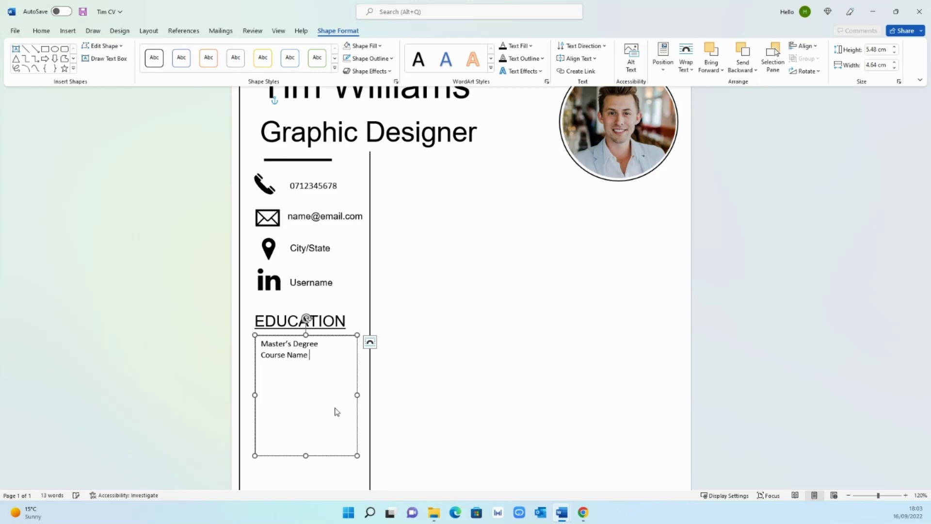
text(Un)
text(iversity Name)
text(2)
text(016-29)
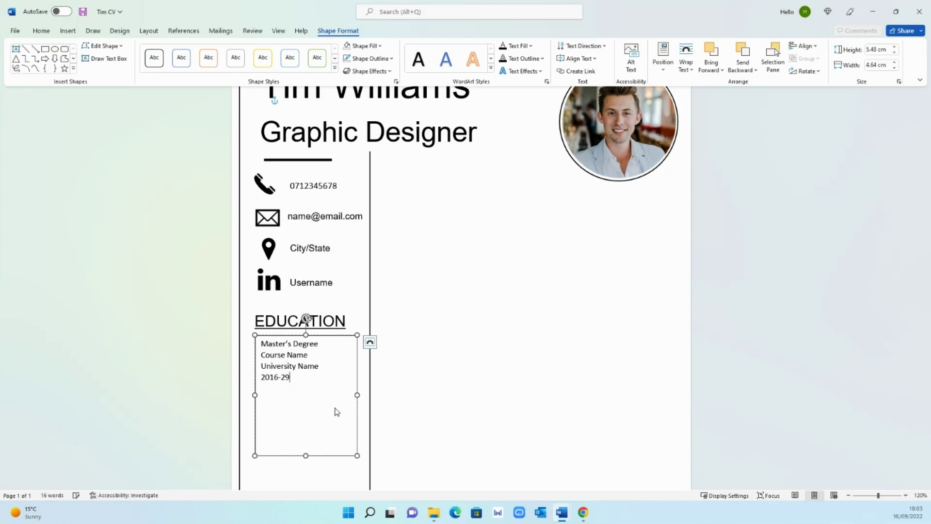
text(1017)
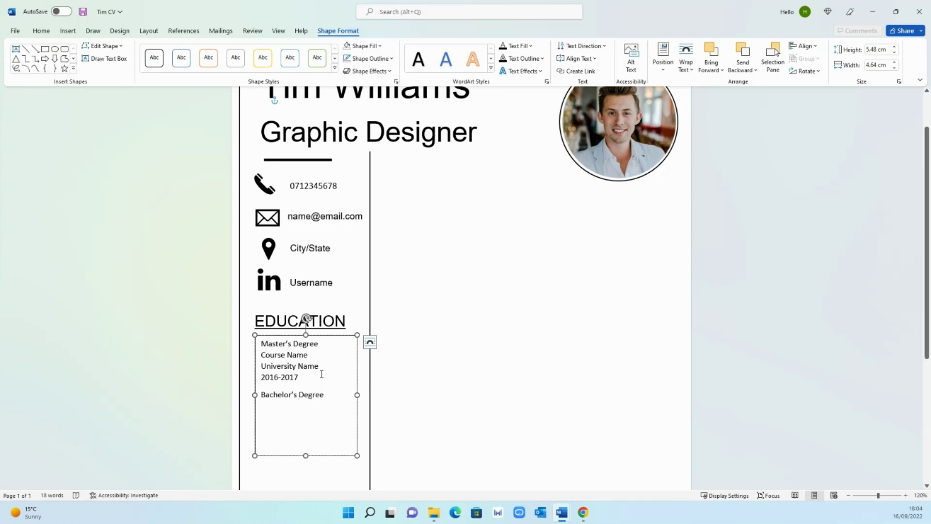
- Paste the course, university and date lines under Bachelor's Degree
drag(306, 377, 261, 362)
key(ctrl+c)
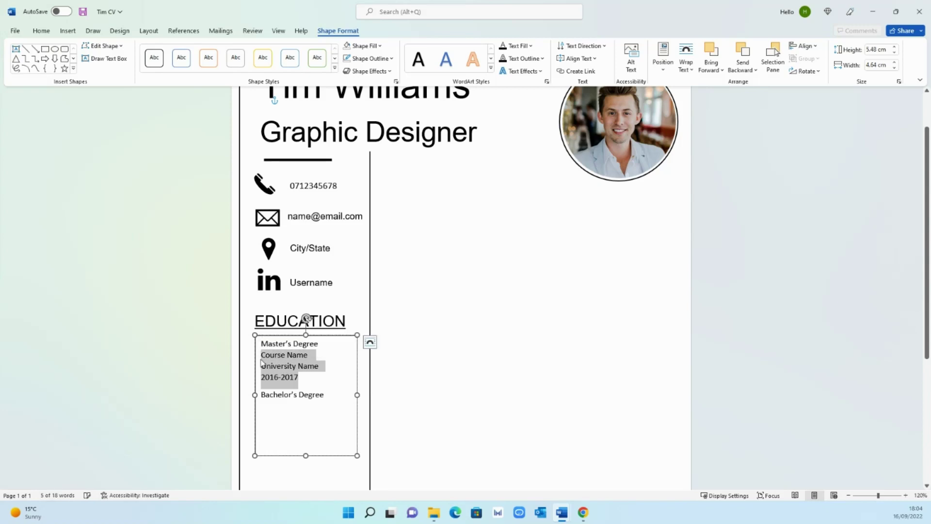
click(329, 401)
key(Return)
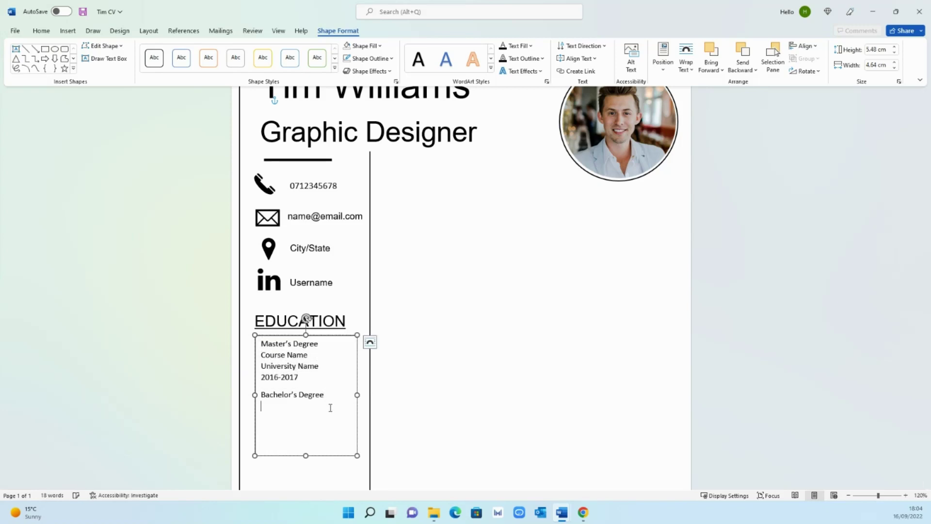
key(ctrl+v)
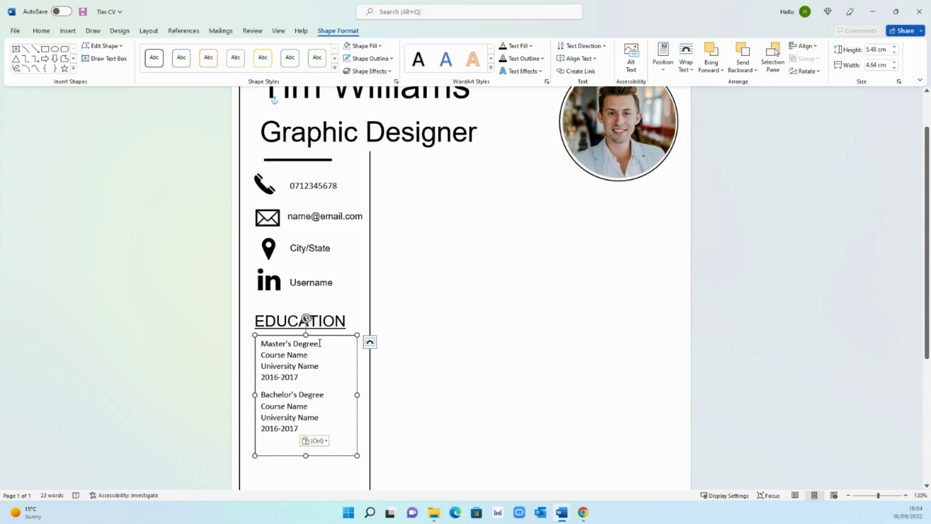
- Bold the Master's and Bachelor's Degree titles and set all entries to Arial 12
drag(320, 343, 260, 343)
key(ctrl+b)
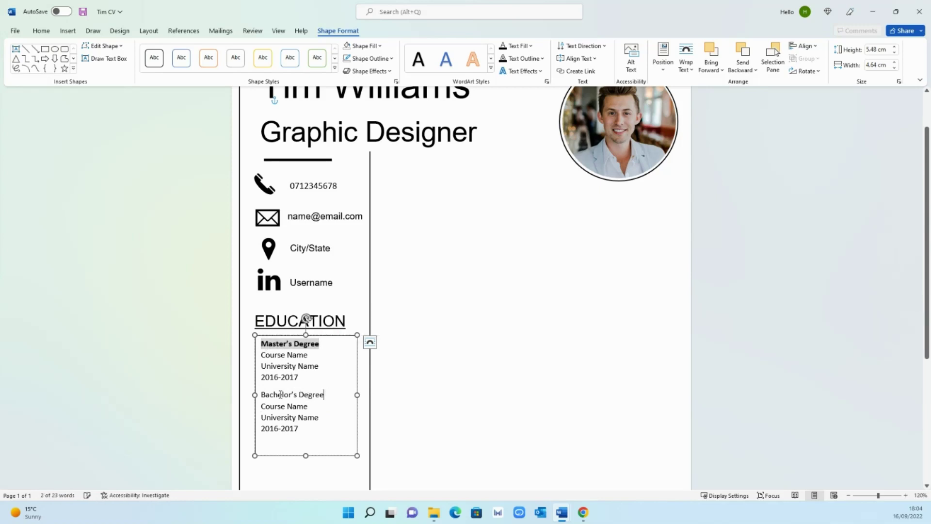
drag(280, 394, 260, 394)
key(ctrl+b)
drag(300, 448, 260, 344)
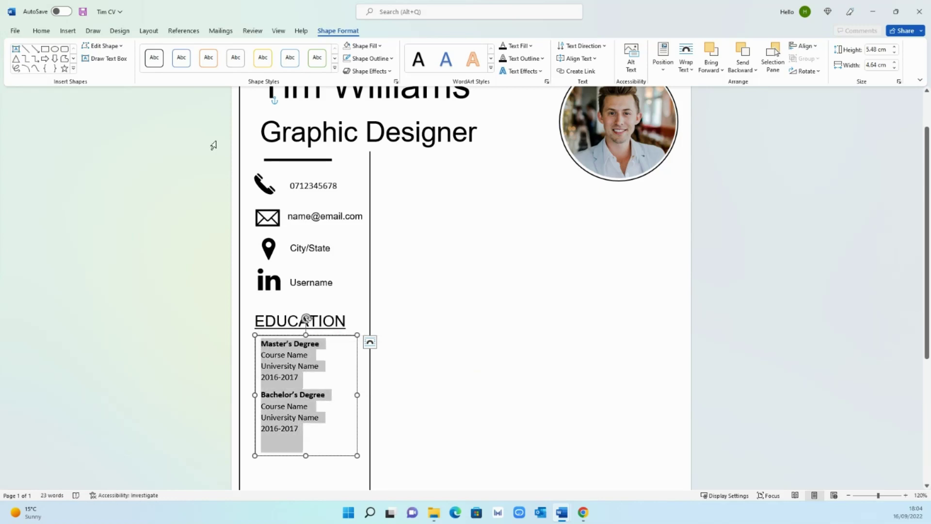
click(41, 30)
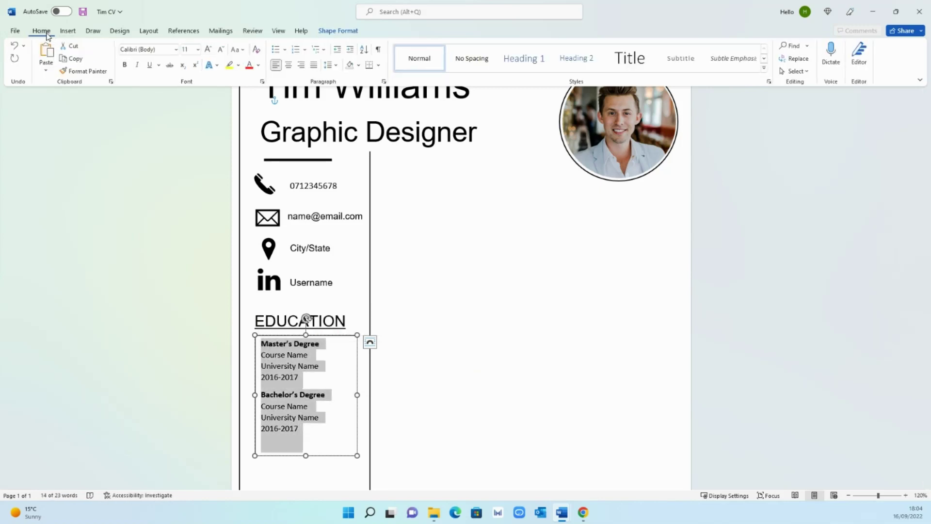
click(209, 49)
click(176, 48)
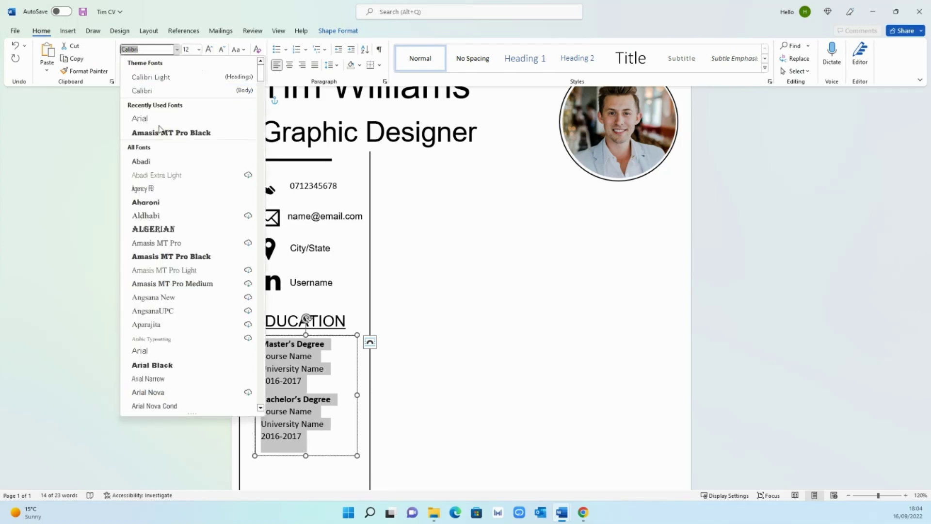
click(161, 125)
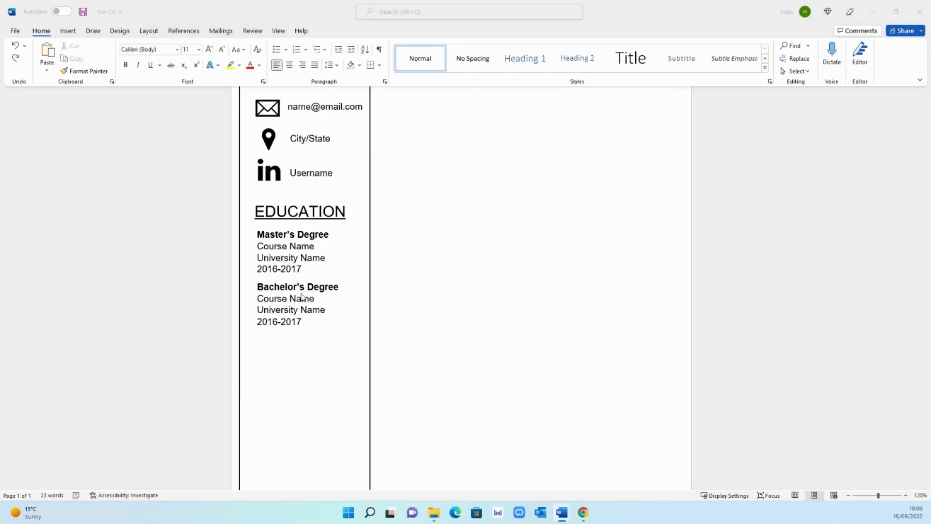
- Add a blank line between the two degrees and shrink it to size 1
click(308, 269)
key(Return)
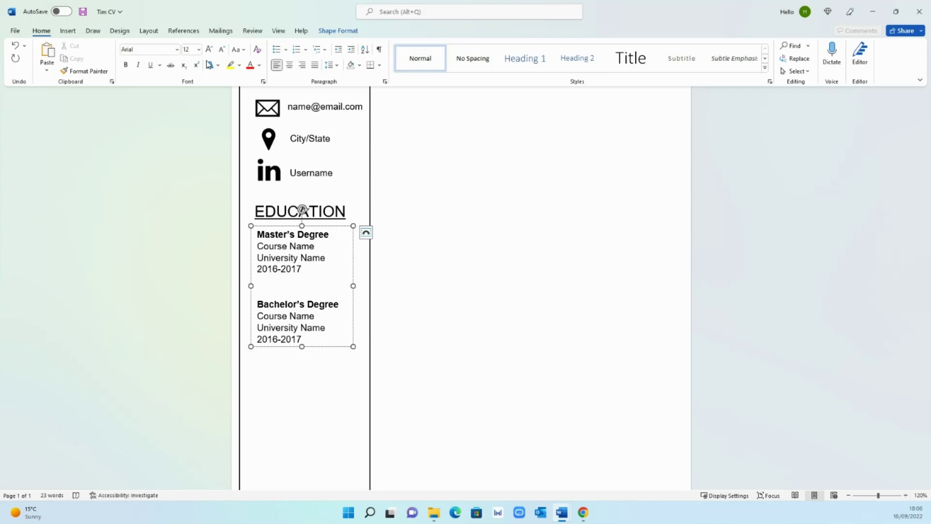
click(222, 53)
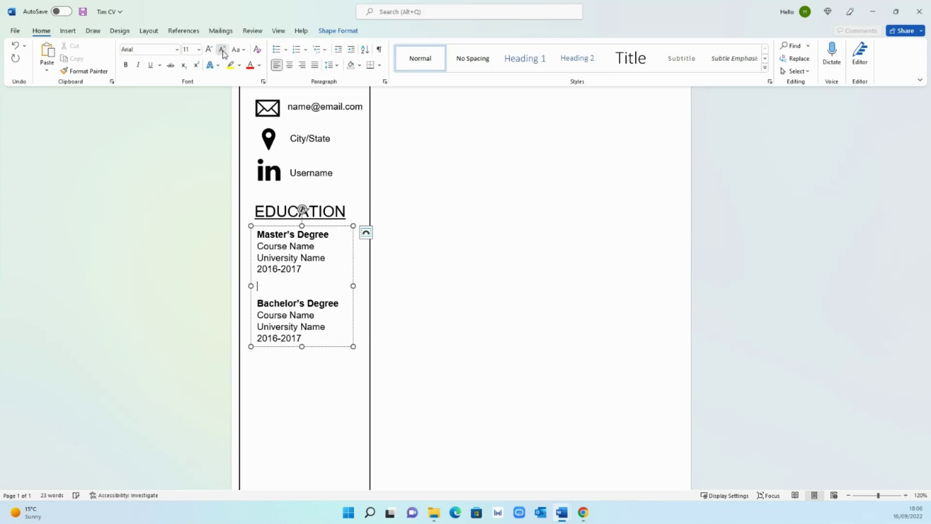
click(223, 53)
click(223, 52)
click(222, 53)
click(222, 52)
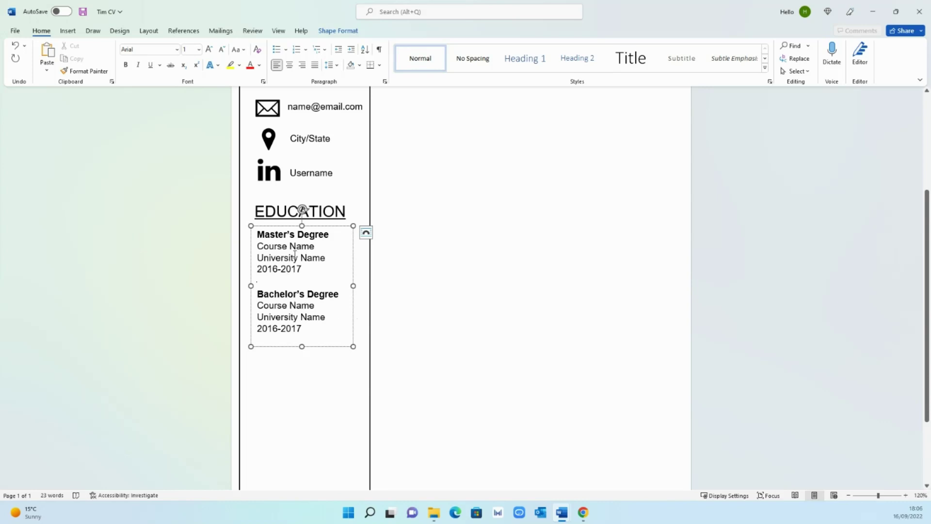
click(471, 298)
scroll(442, 339, down, 4)
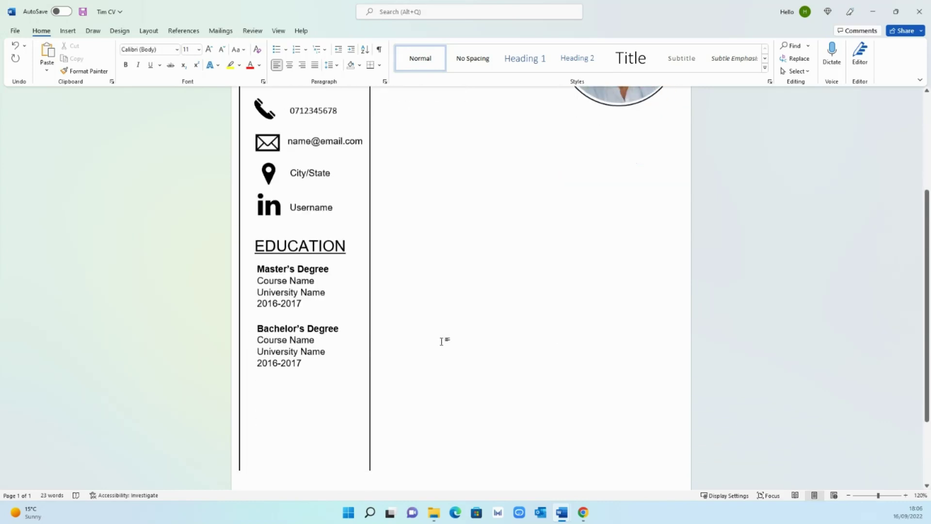
- Copy the EDUCATION heading box and move the copy below the Bachelor's entry
click(334, 174)
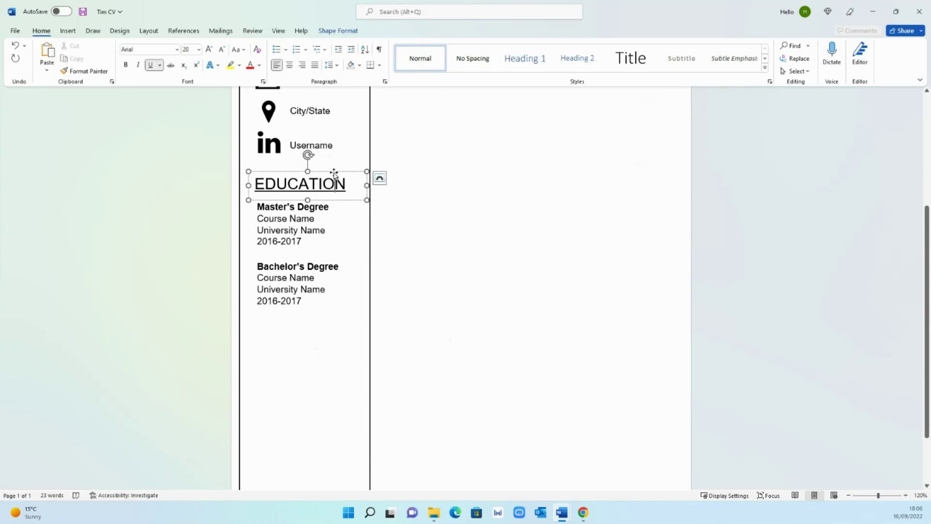
key(ctrl+c)
key(ctrl+v)
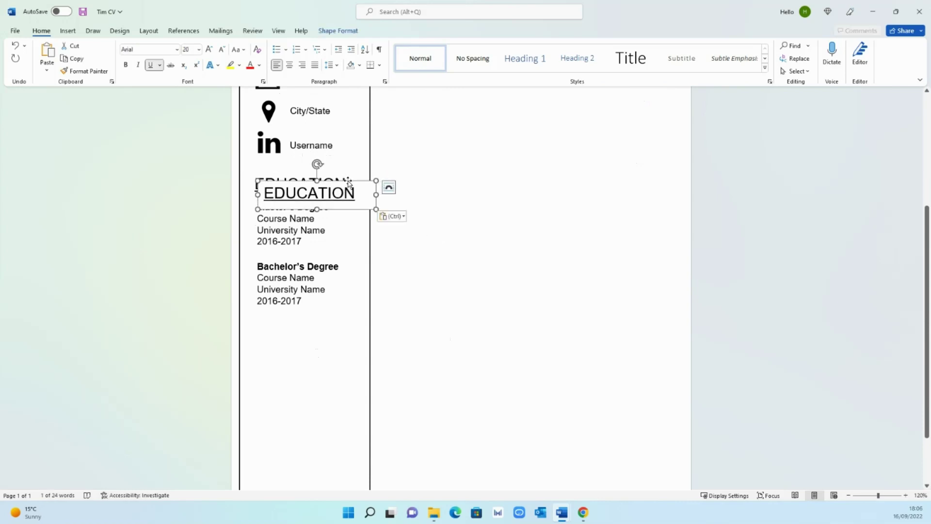
drag(345, 176, 339, 322)
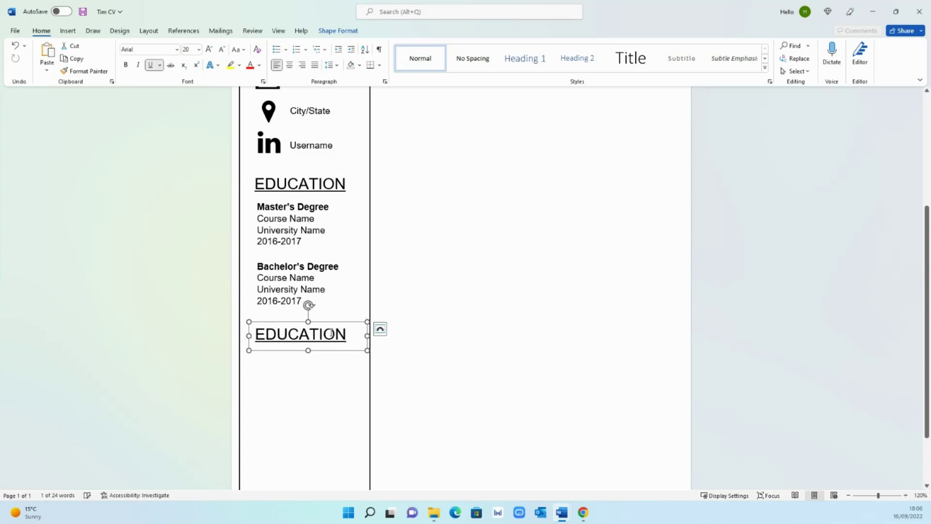
- Replace the copied heading's text with SKILLS
drag(289, 334, 350, 334)
key(BackSpace)
key(BackSpace)
key(BackSpace)
key(BackSpace)
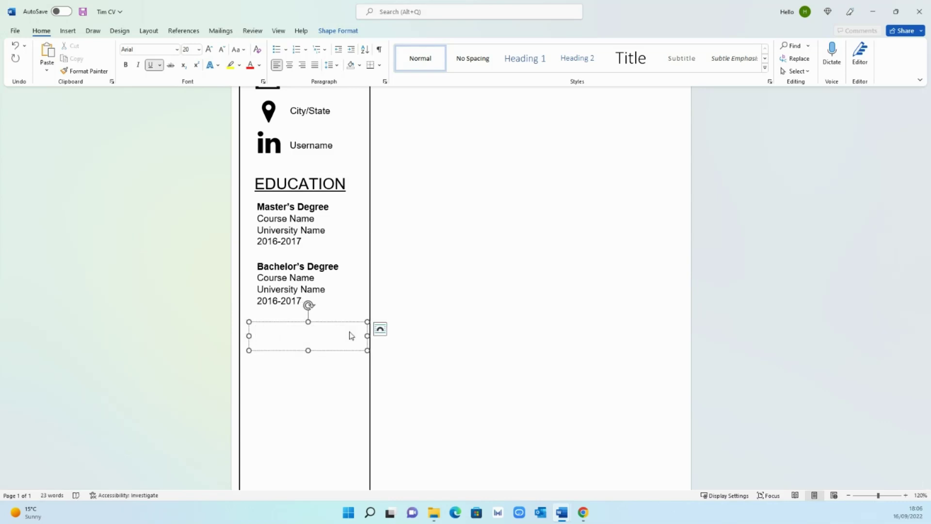
text(skills)
key(BackSpace)
key(BackSpace)
key(BackSpace)
key(BackSpace)
key(BackSpace)
key(BackSpace)
text(SKILLS)
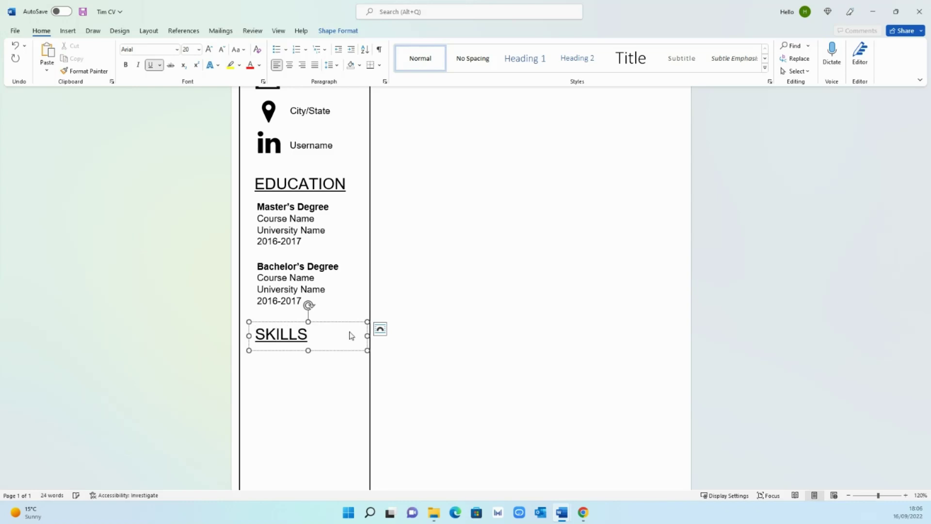
click(433, 320)
scroll(421, 306, down, 5)
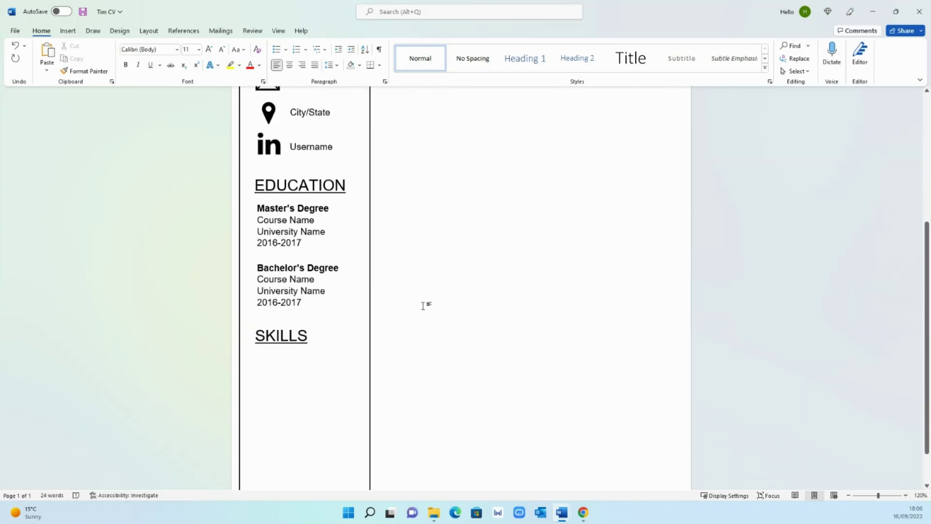
- Copy the education box below SKILLS and type Project Management as the first skill
click(285, 154)
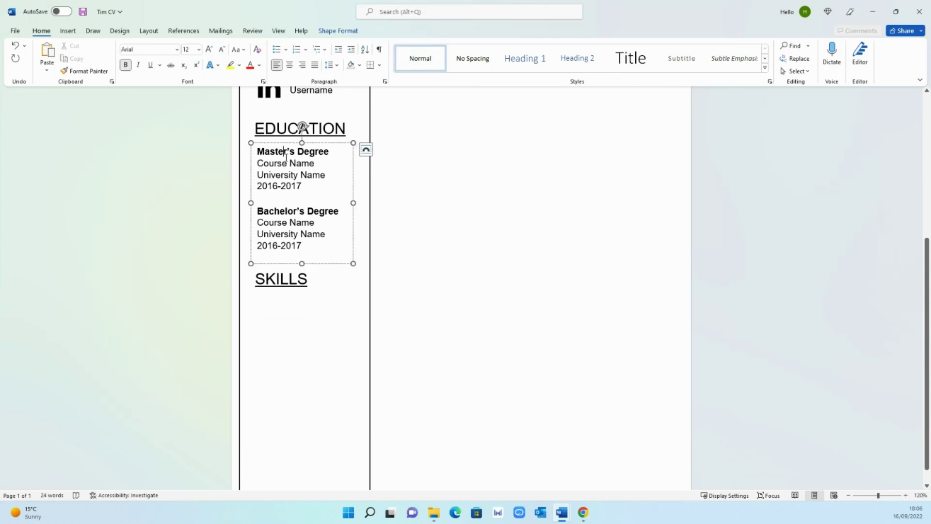
drag(310, 146, 329, 404)
text(Project )
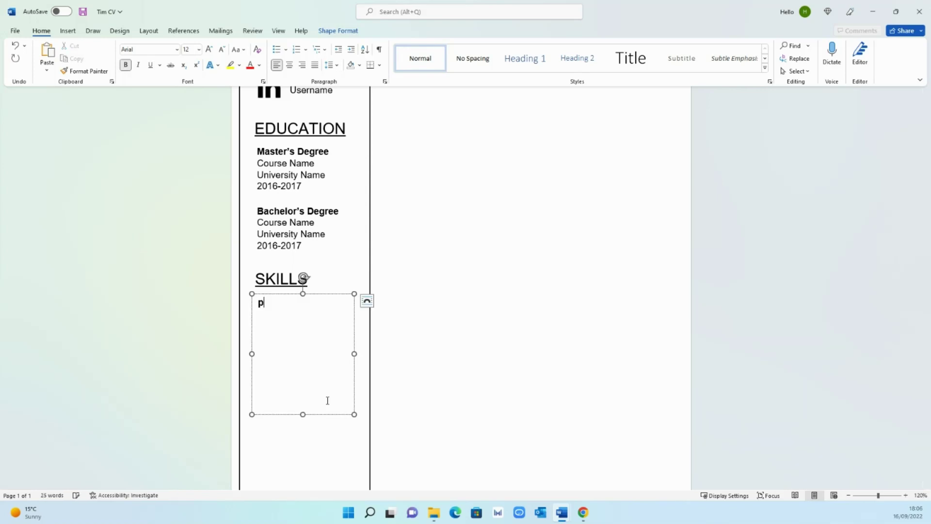
text(Management)
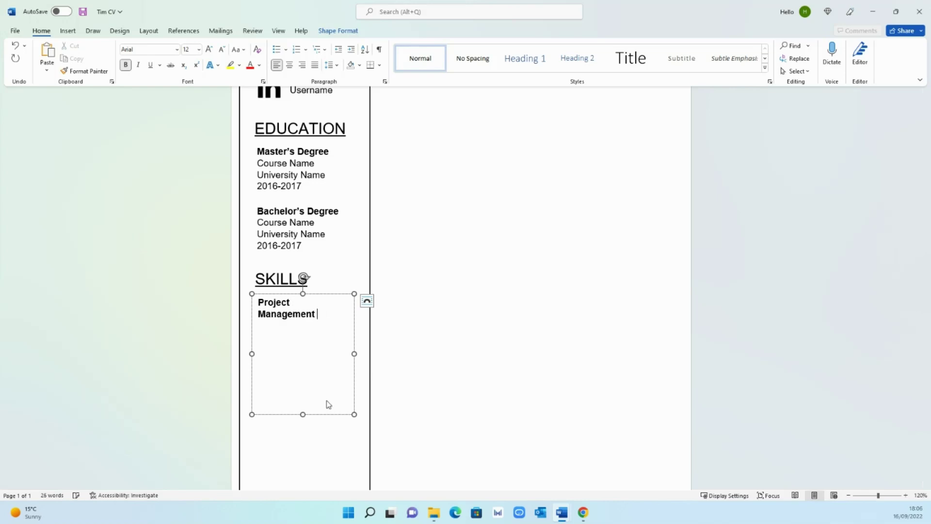
drag(354, 353, 361, 354)
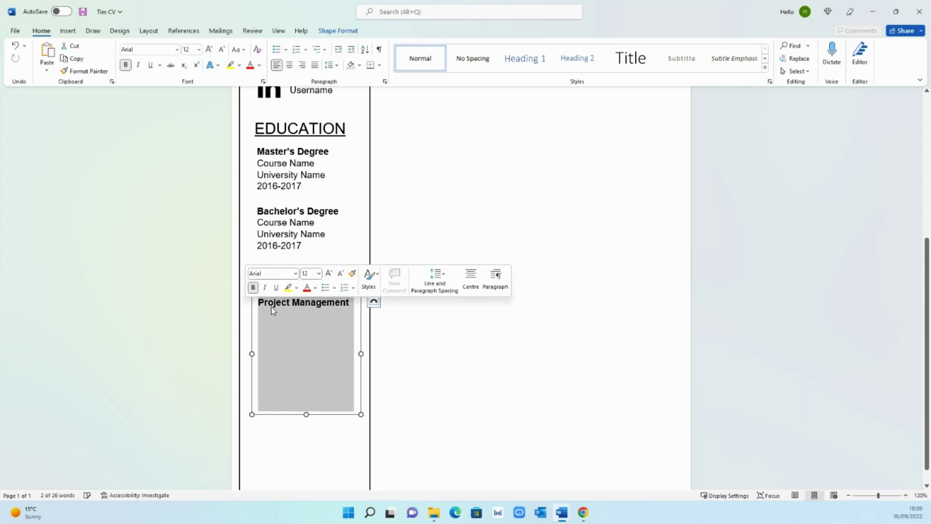
- Add Data & Analytics and Stakeholder Management as the next skills
click(346, 308)
key(Return)
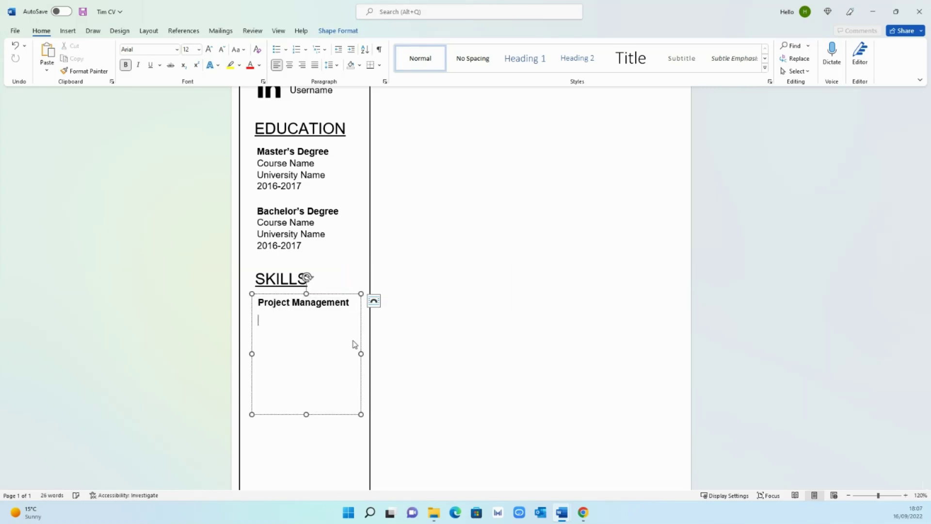
text(Data & Analytics S)
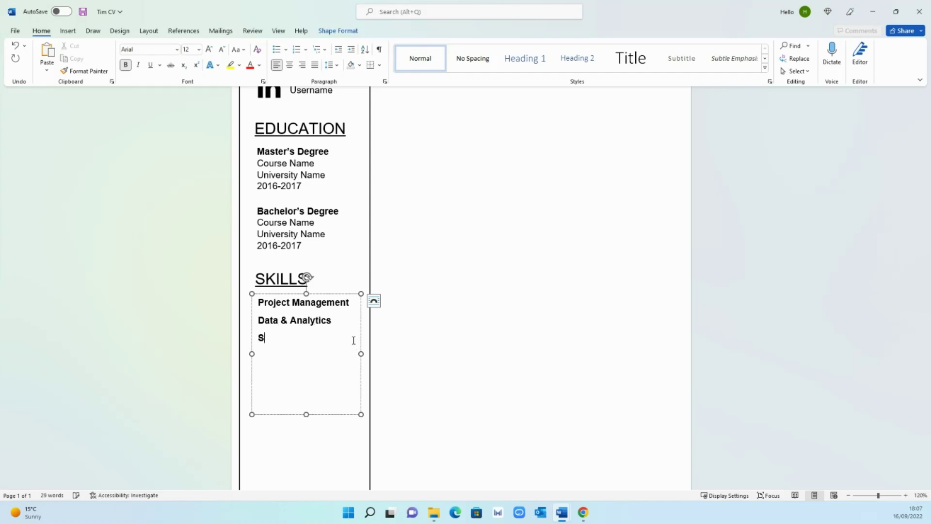
text(takeholder MA)
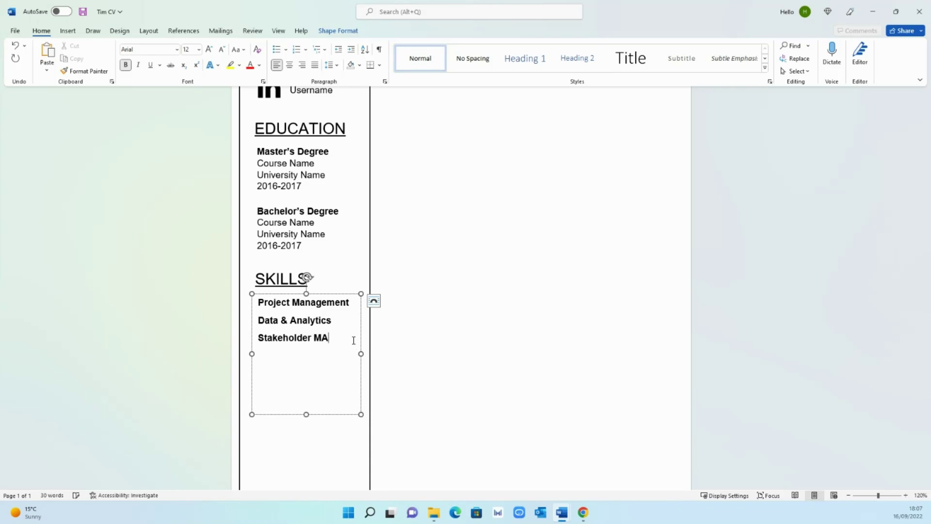
key(BackSpace)
text(anagement)
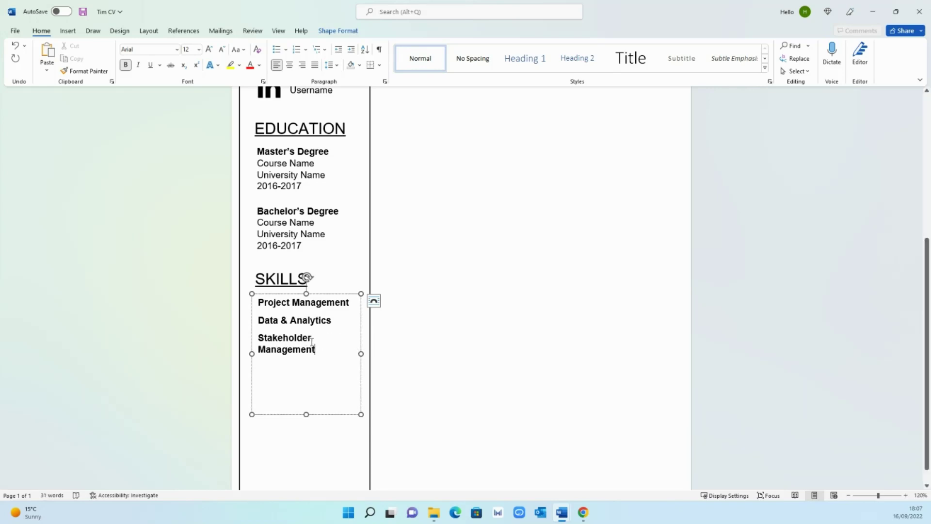
- Unbold the skills list, widen its box, and align it under the SKILLS heading
key(ctrl+a)
click(126, 65)
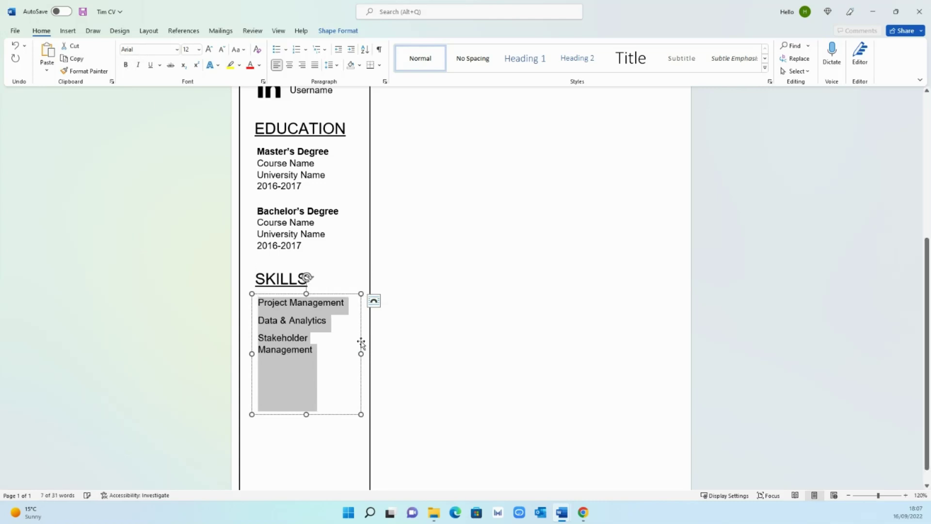
drag(361, 354, 377, 353)
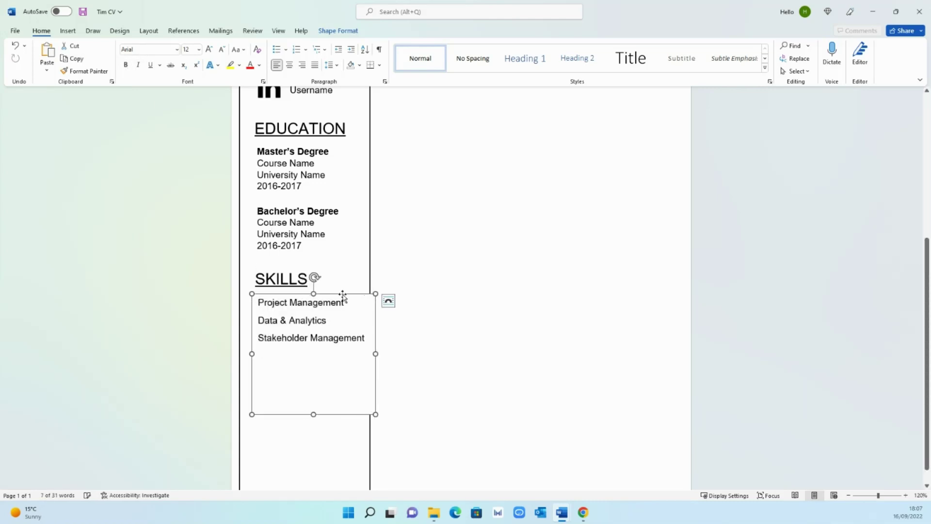
drag(343, 294, 335, 294)
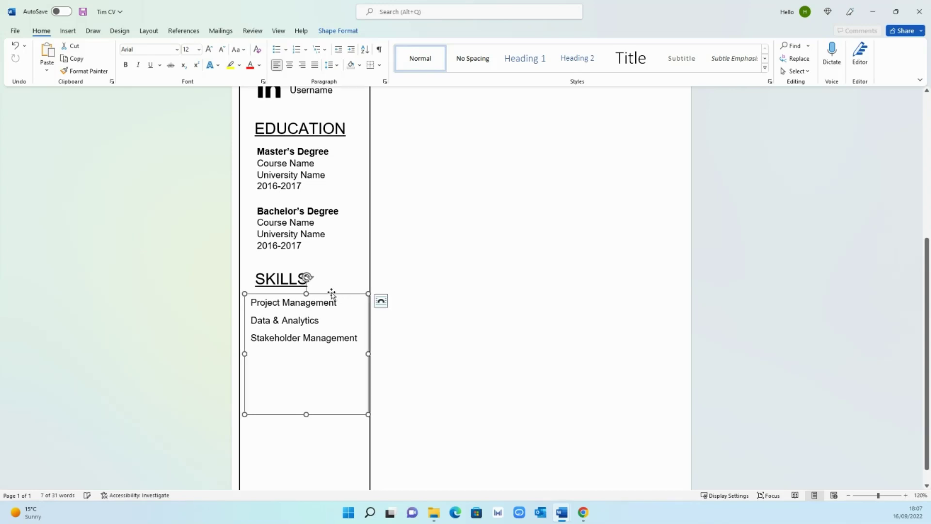
click(291, 272)
drag(291, 266, 289, 266)
click(305, 309)
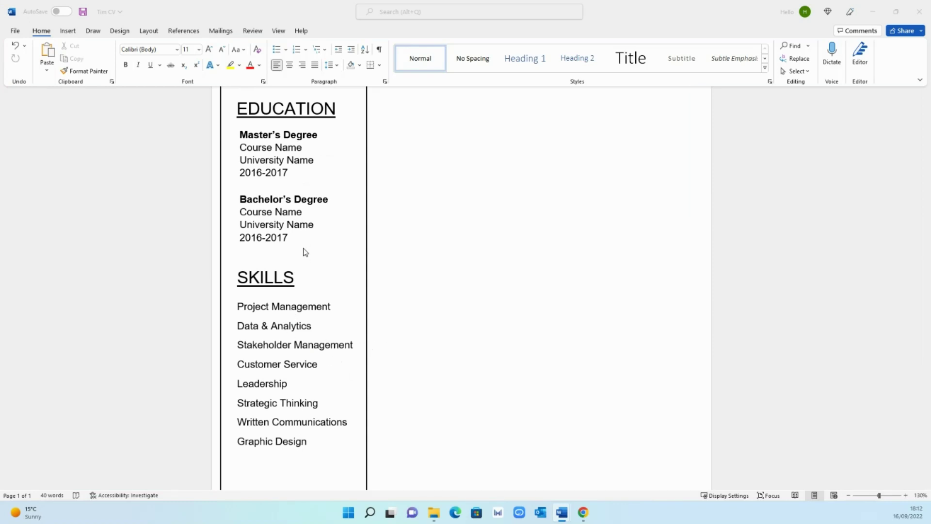
- Draw a text box at the top of the right column and type PROFILE in it
scroll(315, 313, up, 8)
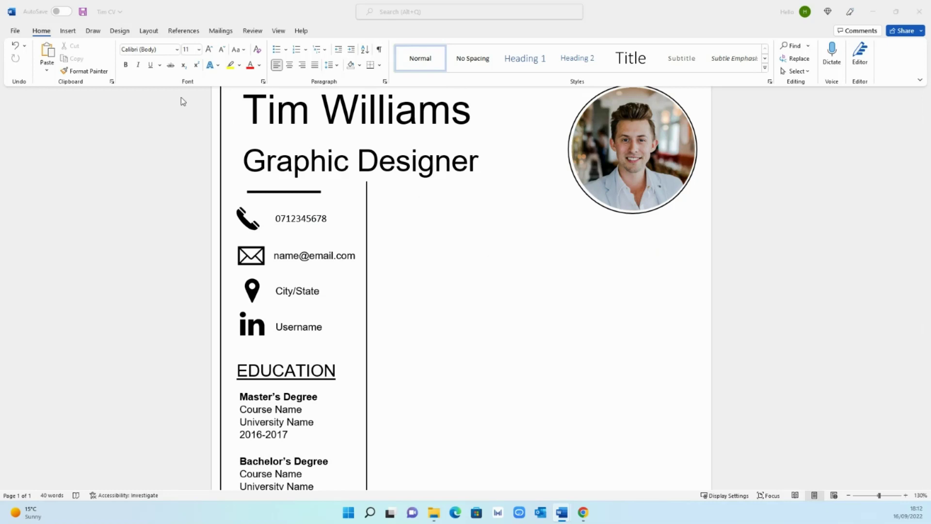
click(71, 33)
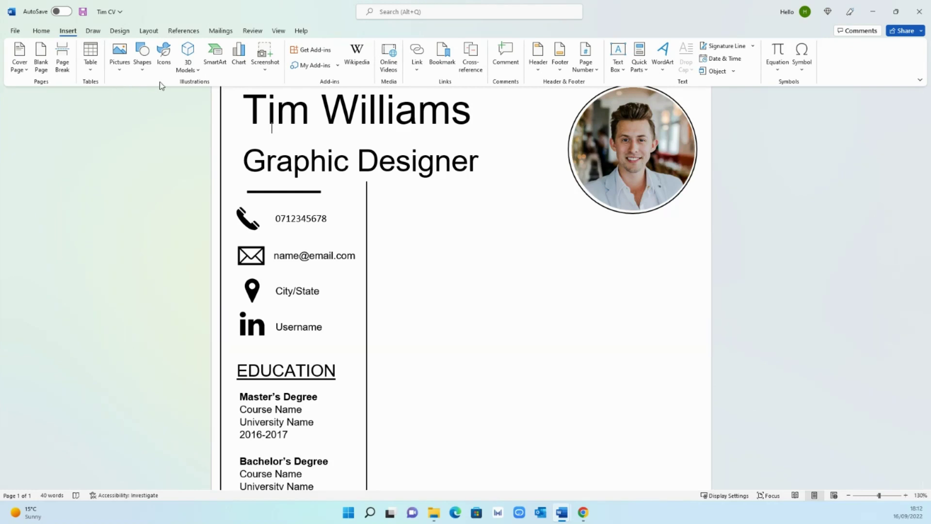
click(620, 67)
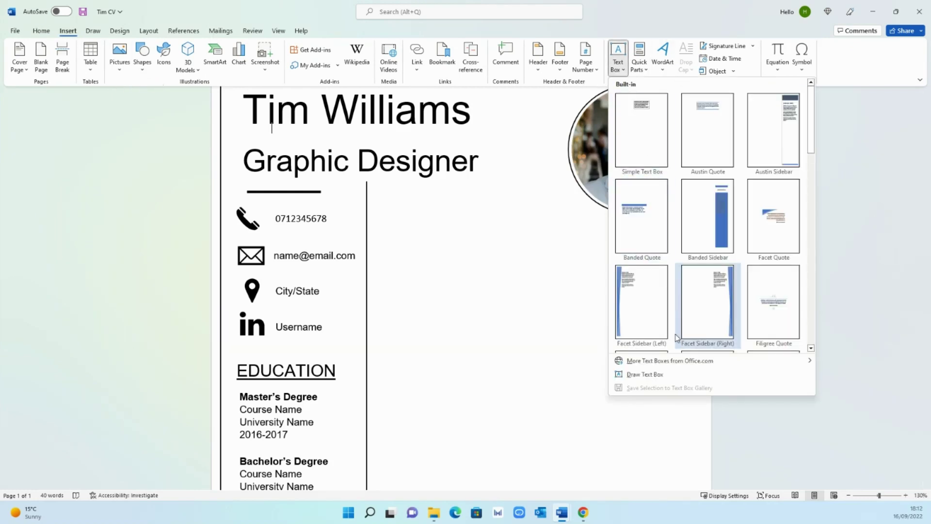
click(650, 372)
drag(386, 192, 500, 223)
text(PROFILE)
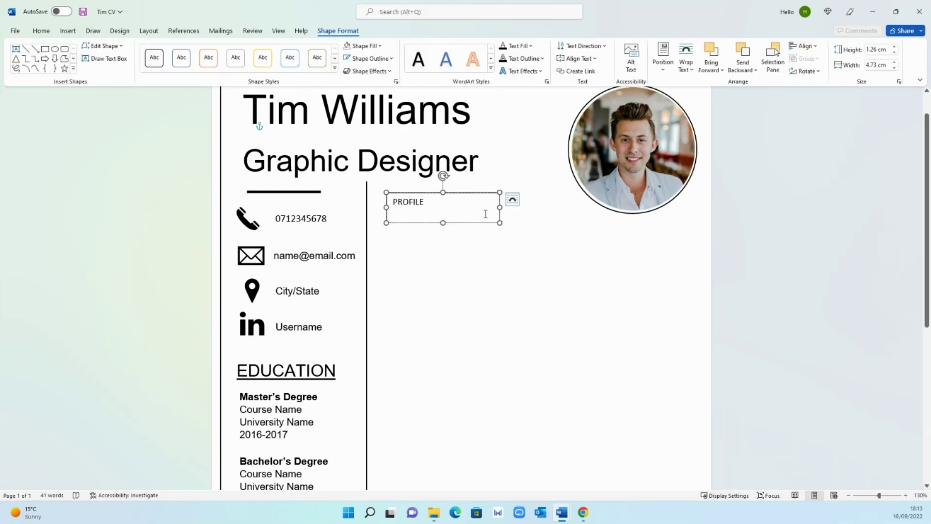
click(458, 257)
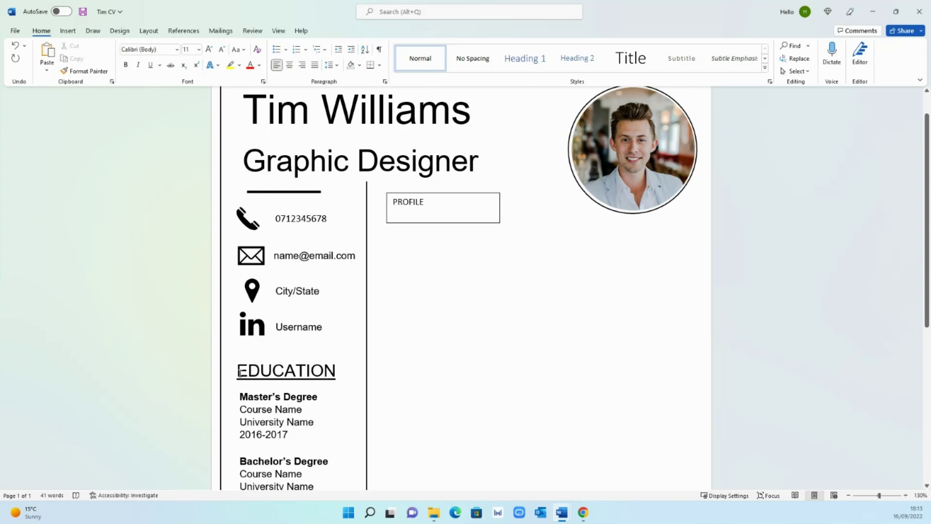
- Copy the EDUCATION heading's formatting onto PROFILE with Format Painter
drag(239, 373, 345, 374)
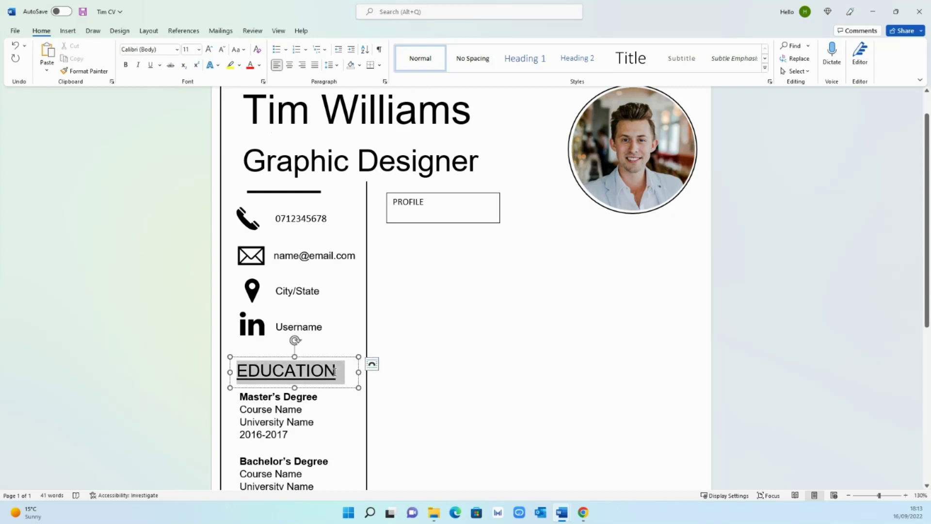
click(41, 31)
click(85, 71)
drag(426, 201, 387, 202)
click(470, 232)
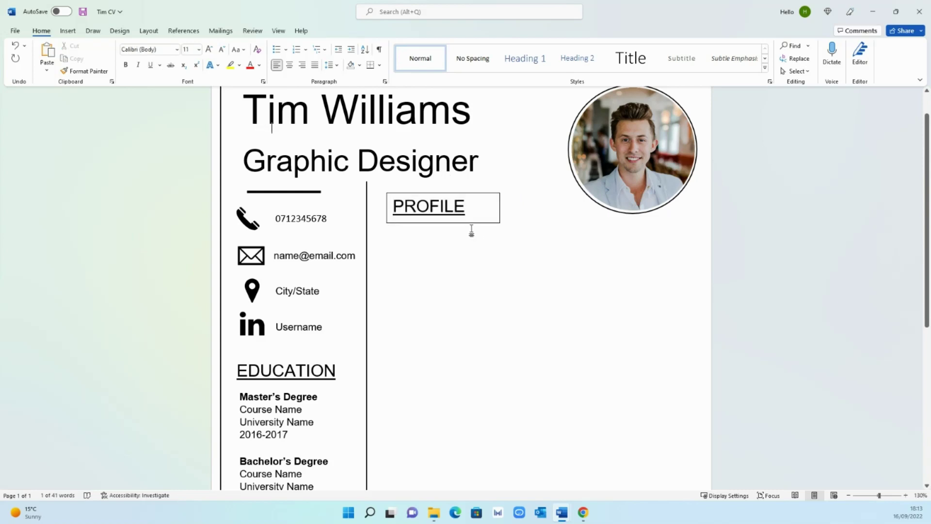
- Remove the outline from the PROFILE text box
right_click(482, 193)
click(535, 170)
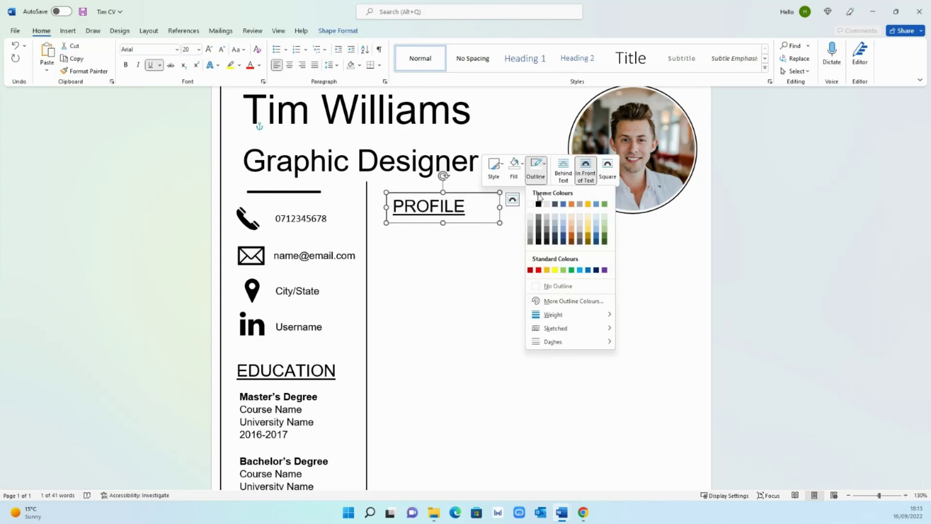
click(562, 286)
click(494, 230)
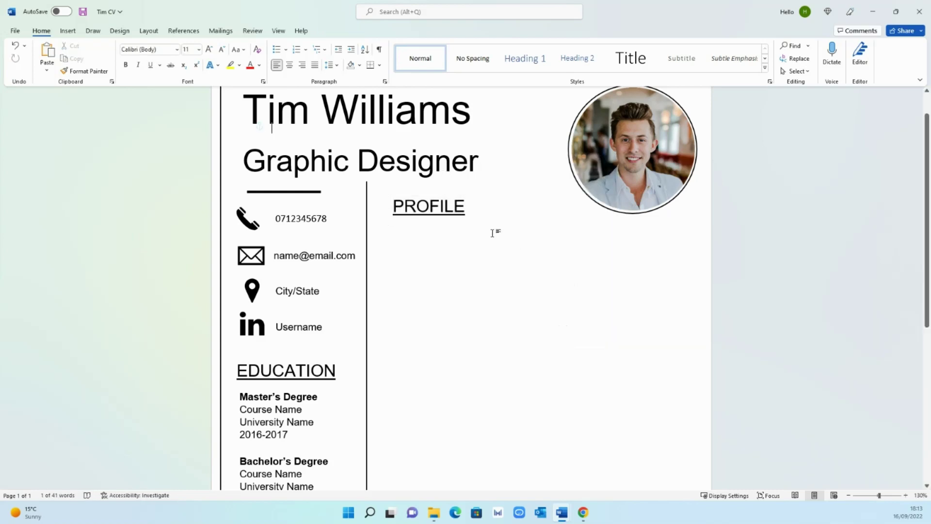
click(465, 199)
click(483, 257)
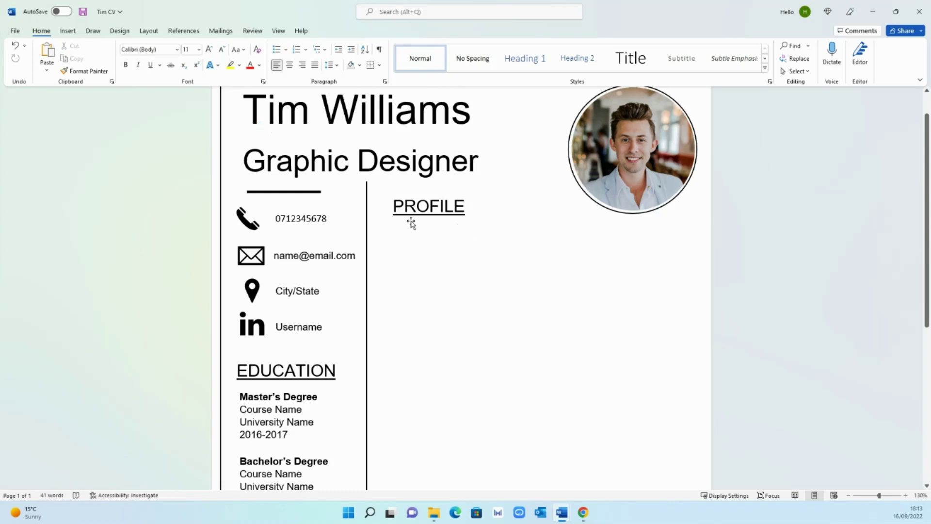
click(68, 30)
- Draw a wide text box below PROFILE and type 'In this section give a brief summary on your career till date'
click(624, 70)
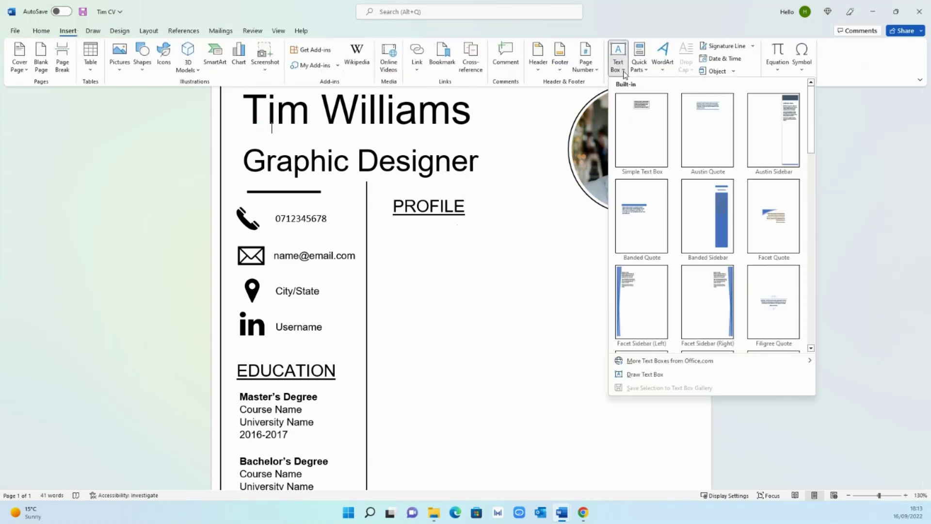
click(661, 373)
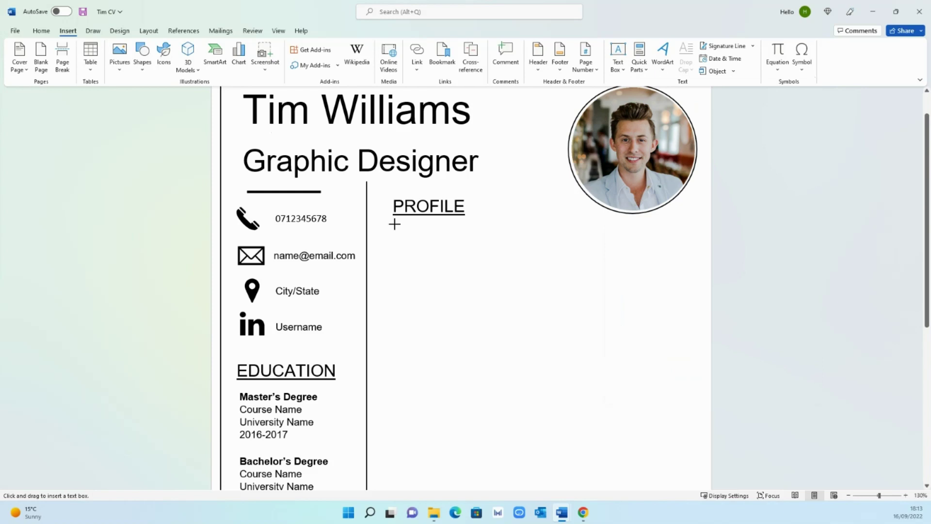
drag(394, 224, 684, 281)
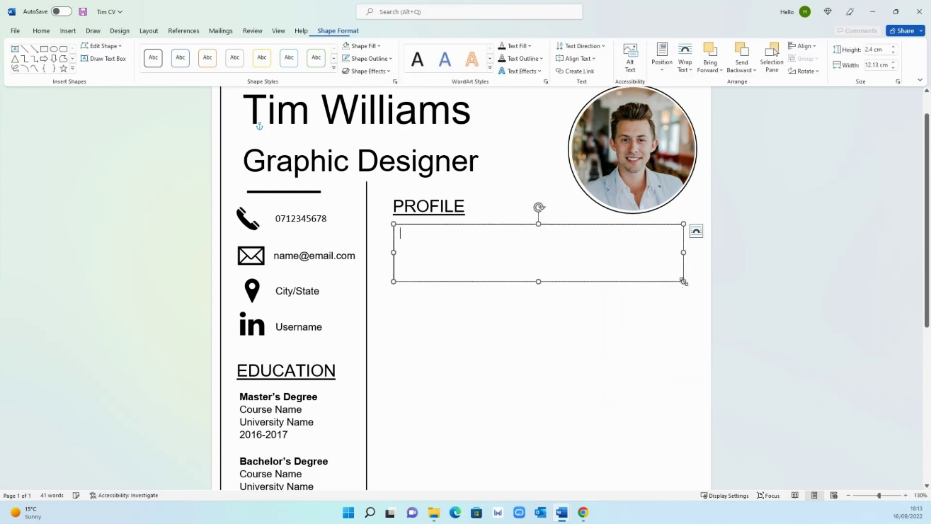
text(In this s)
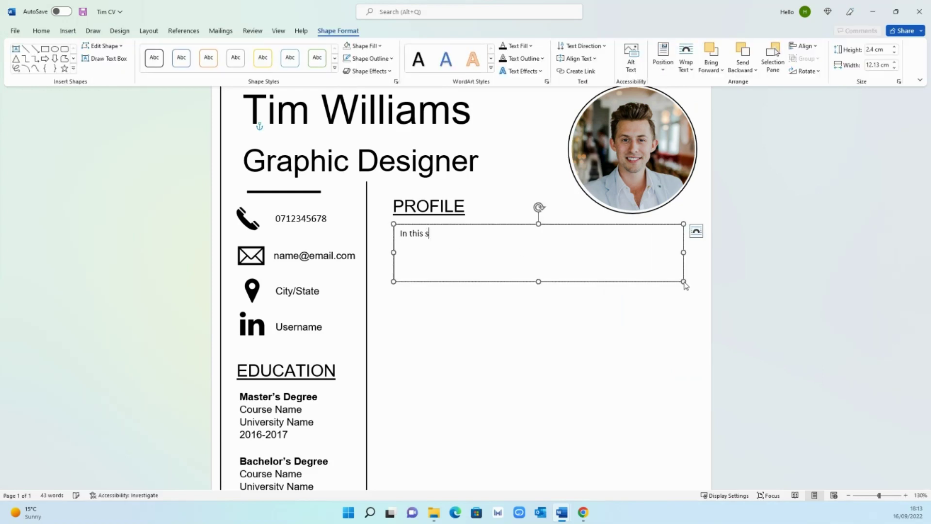
text(ectio)
text(n give a brief)
text( sum)
key(BackSpace)
text(umm)
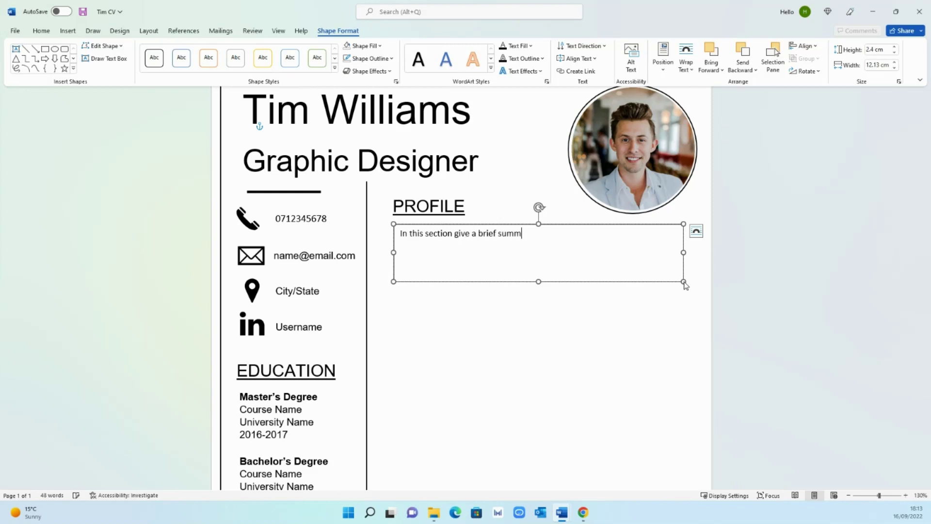
text(ary on your career till date,)
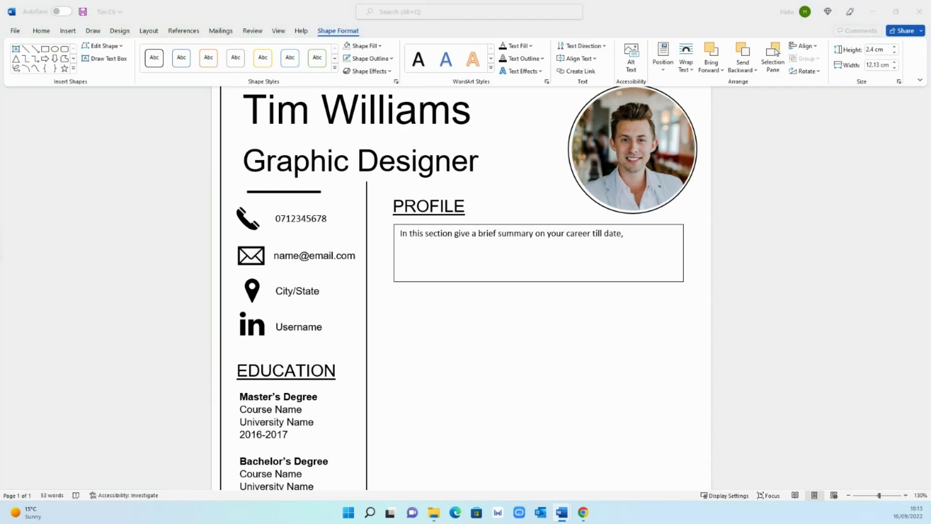
- Paste the rest of the summary after 'date' and give the opening sentence the pasted text's formatting
click(626, 235)
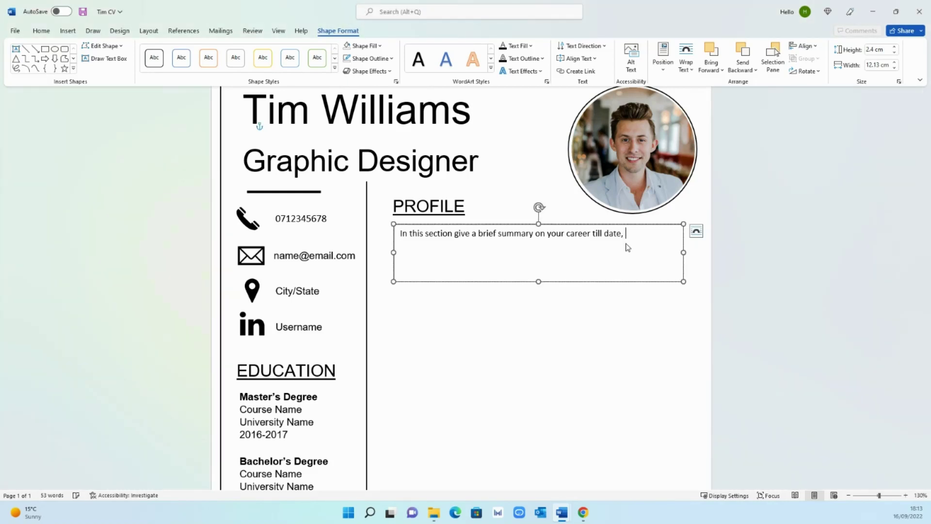
key(ctrl+v)
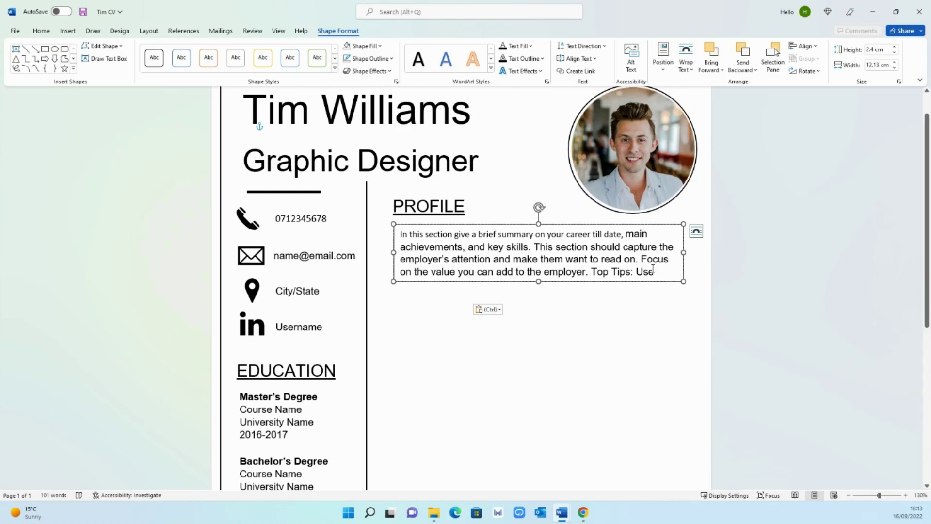
drag(654, 271, 626, 234)
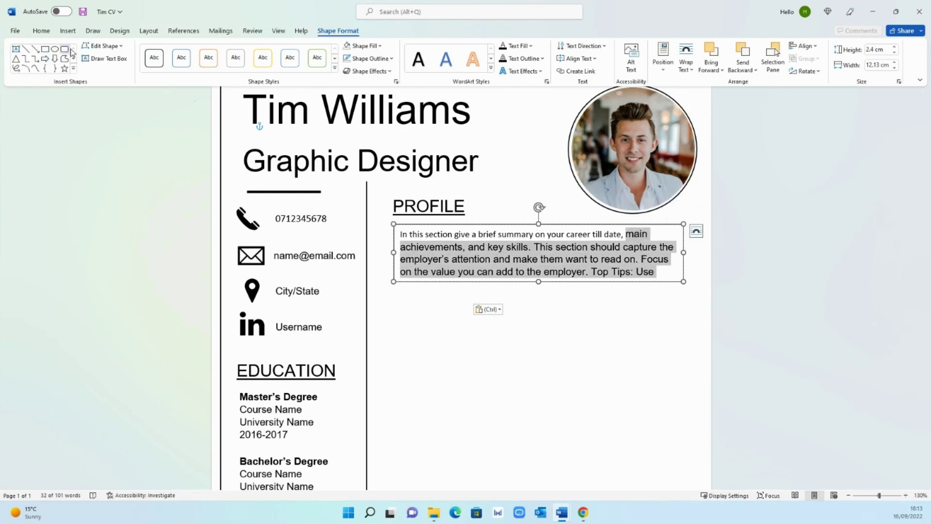
click(41, 30)
click(85, 71)
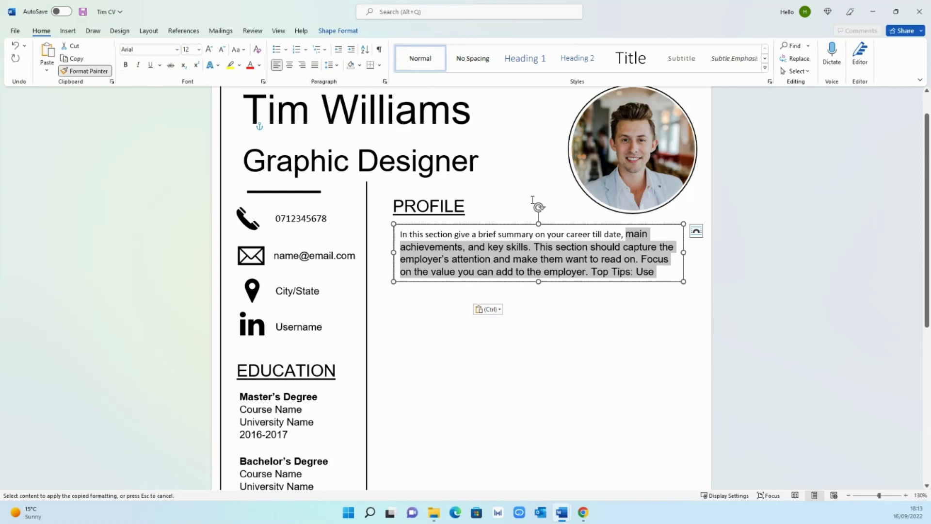
drag(615, 234, 393, 235)
click(656, 284)
- Lengthen the Profile box to show every line and remove its outline
click(540, 281)
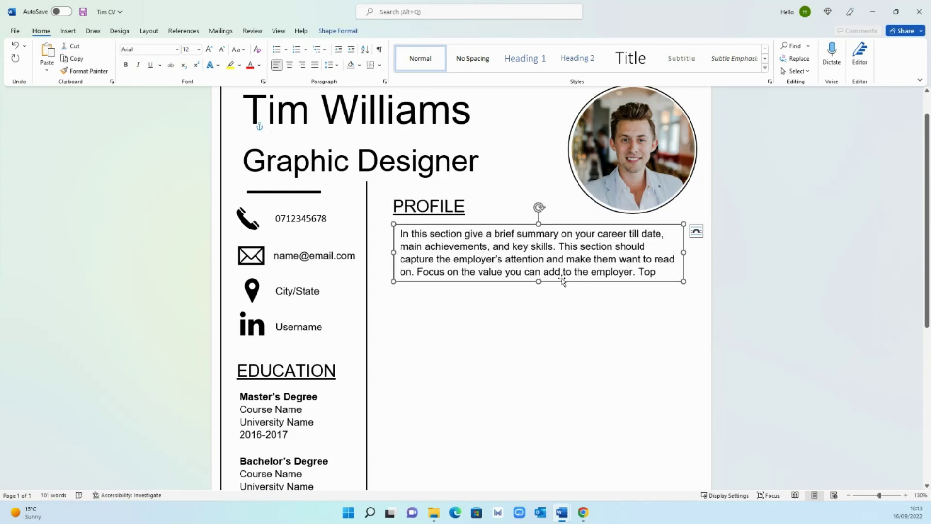
drag(539, 281, 538, 308)
key(Escape)
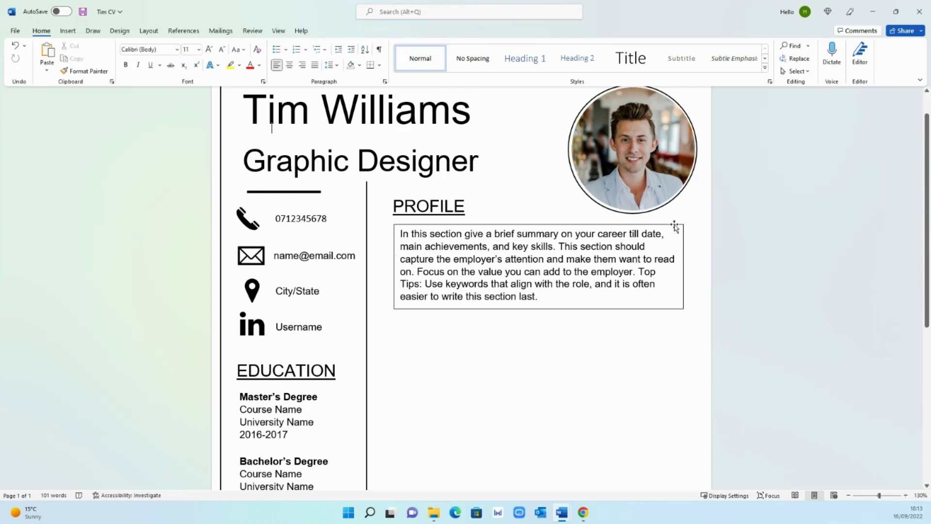
click(674, 227)
right_click(674, 226)
click(729, 198)
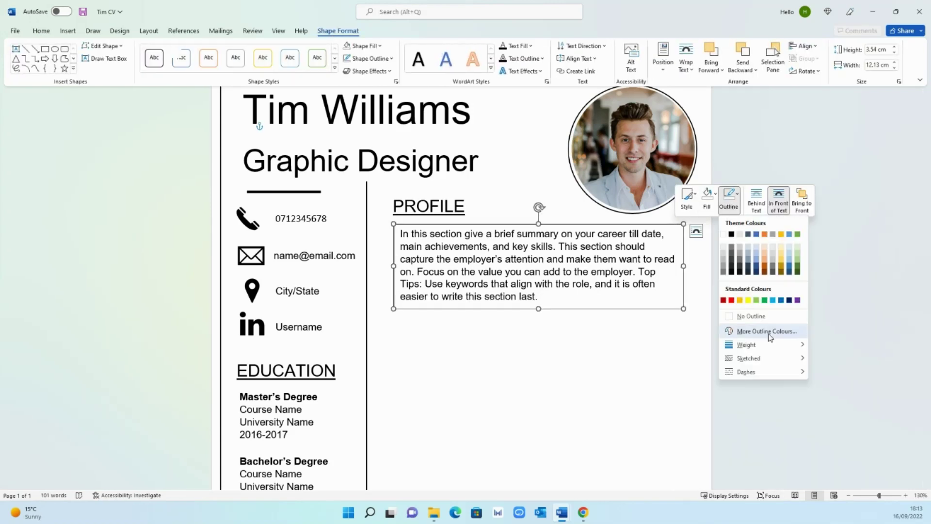
click(815, 275)
- Nudge the Profile box slightly left and up, and widen it so the text rewraps
click(601, 246)
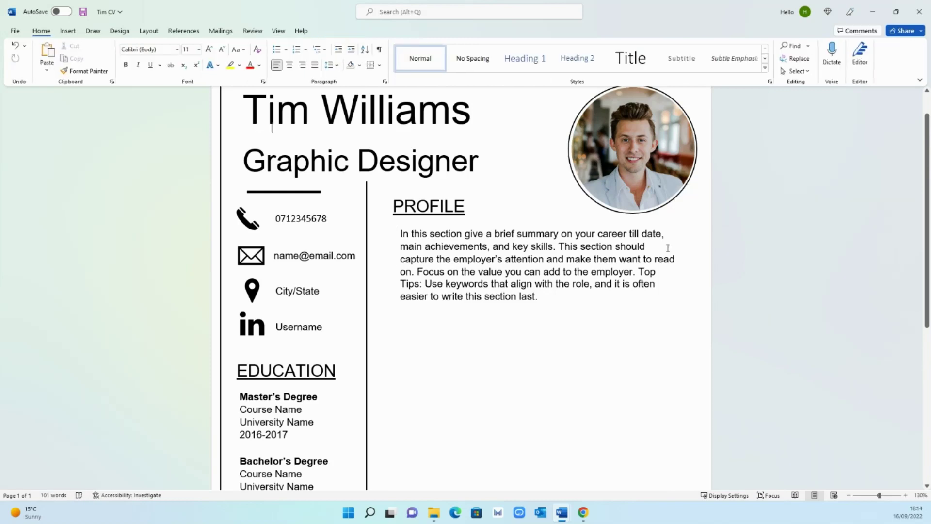
click(575, 225)
drag(575, 225, 567, 222)
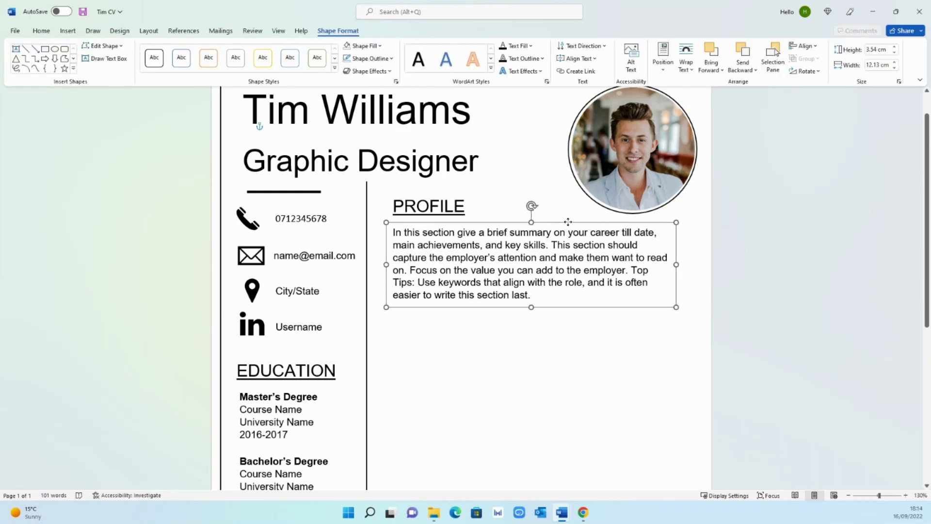
drag(676, 264, 698, 265)
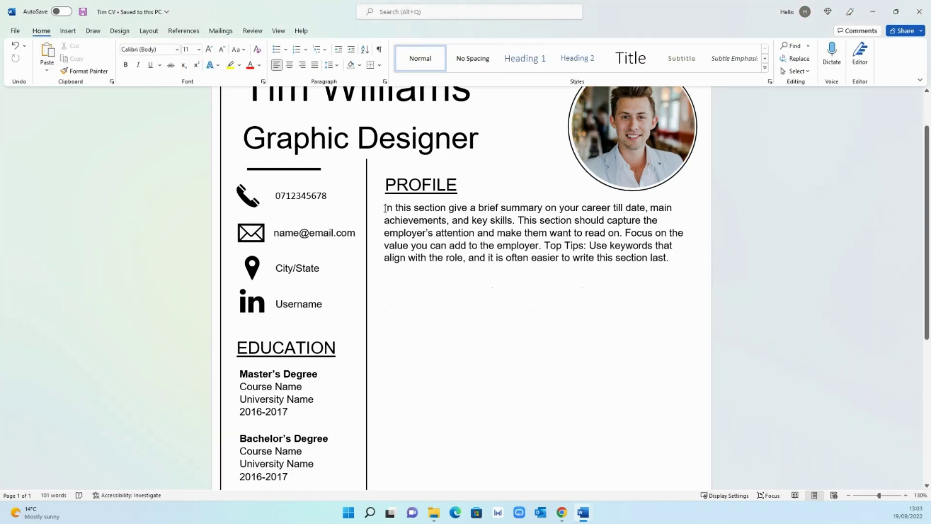
- Select the whole Profile summary paragraph and justify it
drag(385, 208, 672, 262)
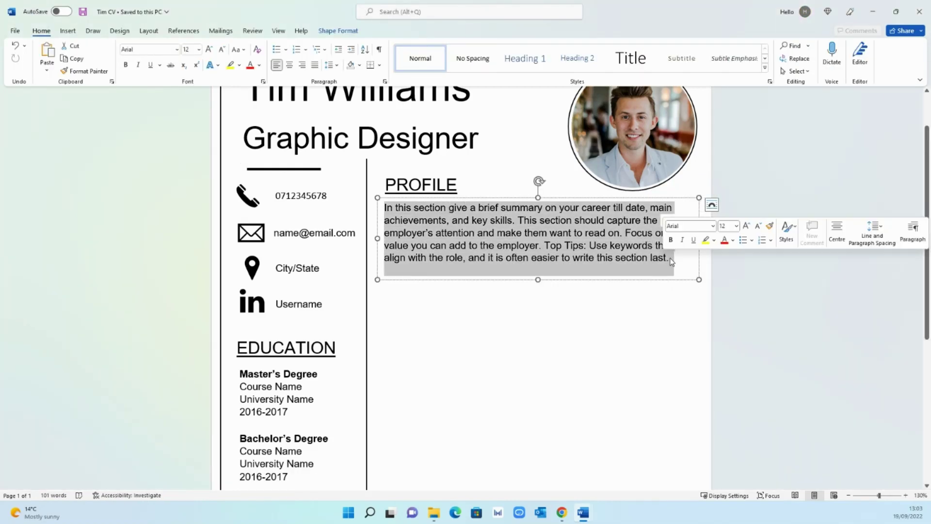
click(316, 68)
click(773, 276)
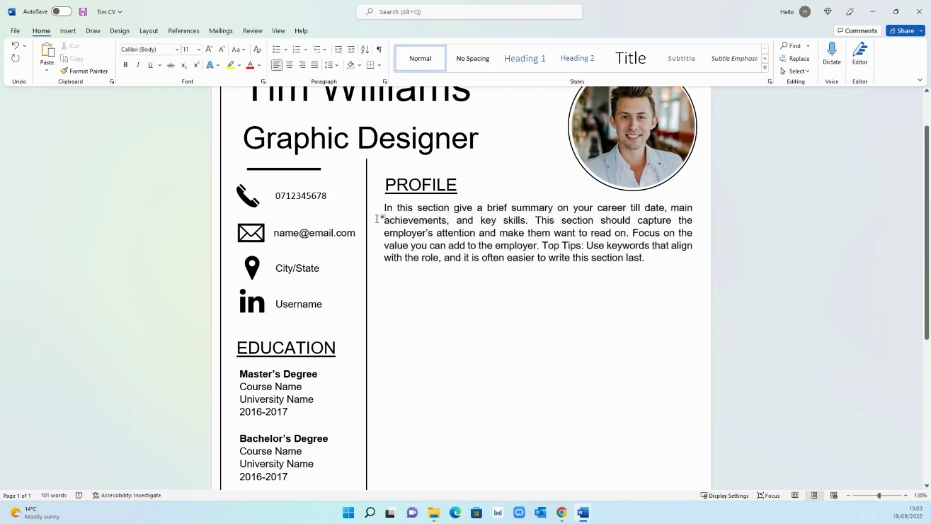
- Copy the PROFILE heading below the summary, retype it as EXPERIENCE and widen its box
click(448, 185)
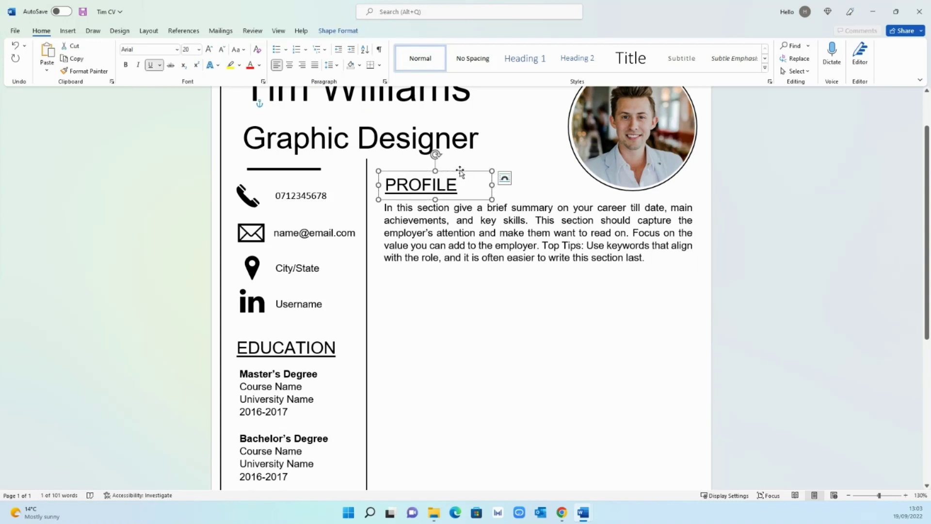
drag(460, 172, 464, 270)
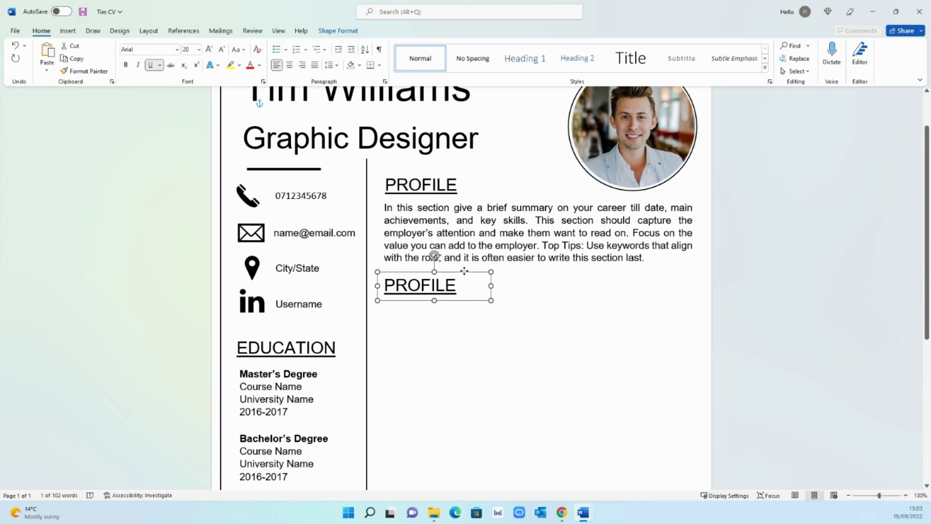
click(429, 285)
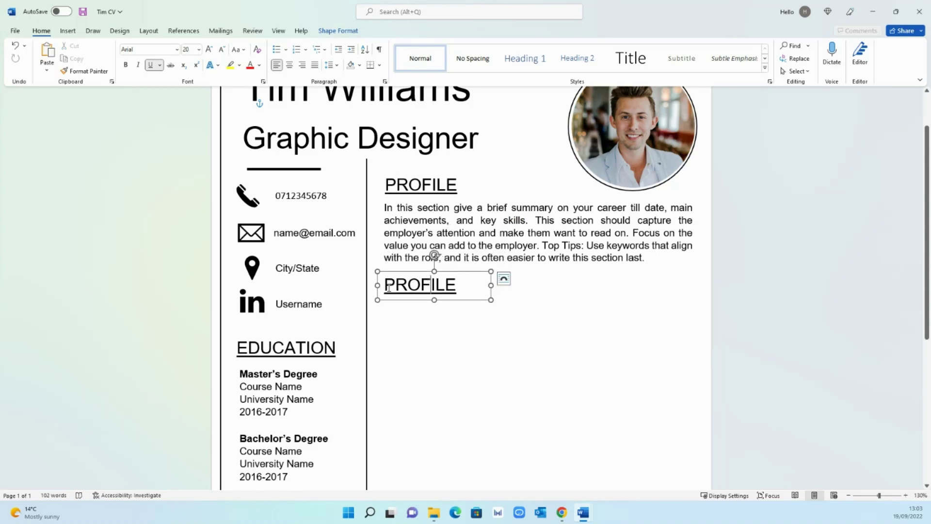
drag(383, 286, 467, 291)
text(EXPERIENCE)
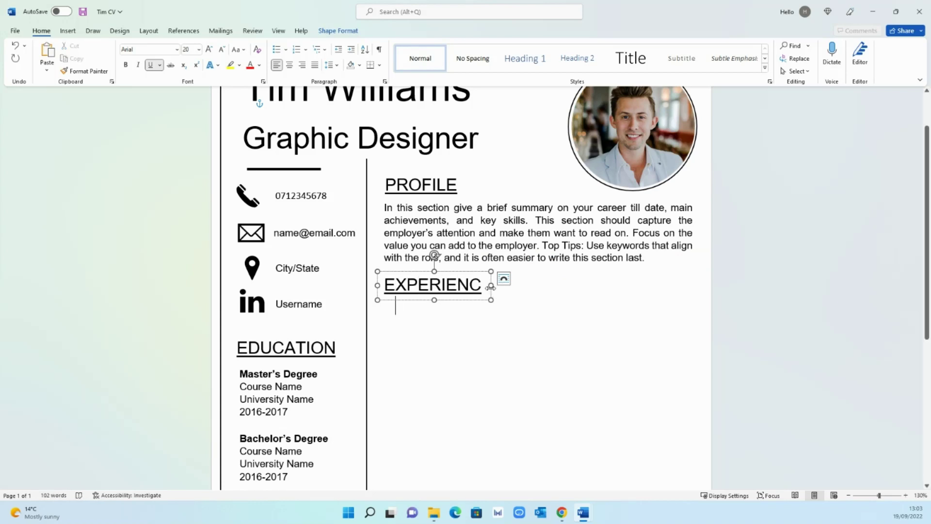
drag(491, 287, 507, 285)
click(584, 245)
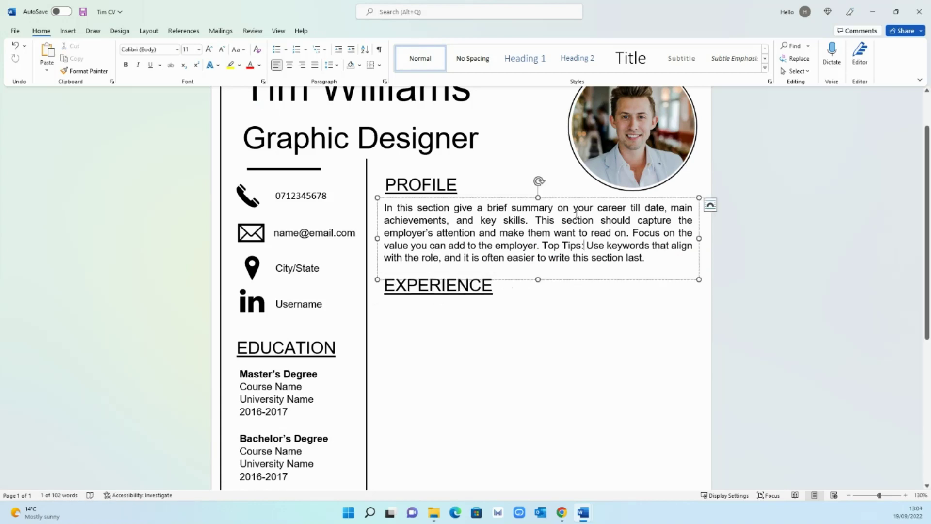
- Duplicate the Profile text box under EXPERIENCE and clear out its text
click(573, 197)
key(ctrl+c)
key(ctrl+v)
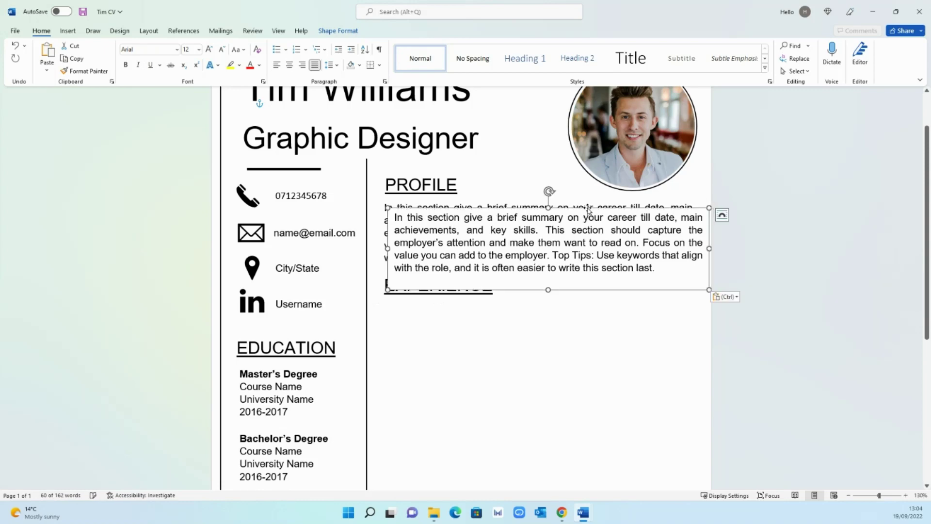
drag(587, 210, 579, 299)
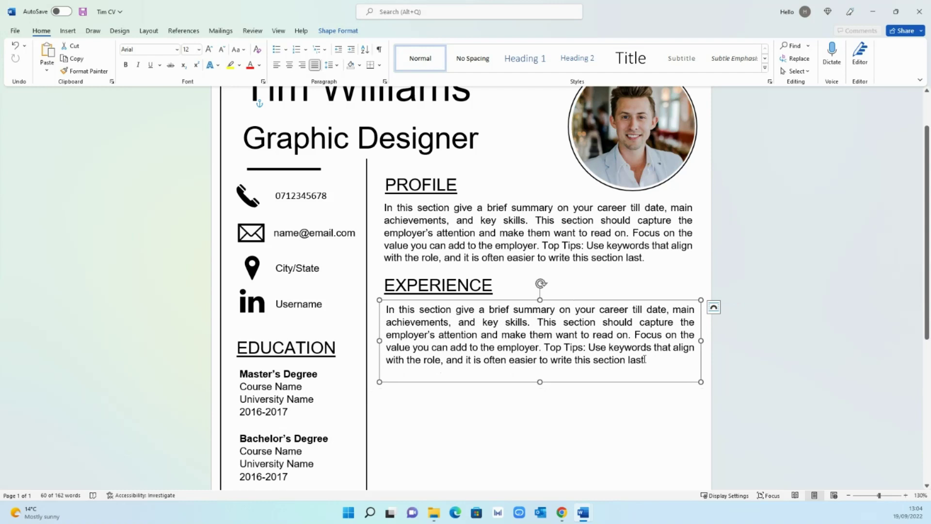
drag(645, 359, 394, 311)
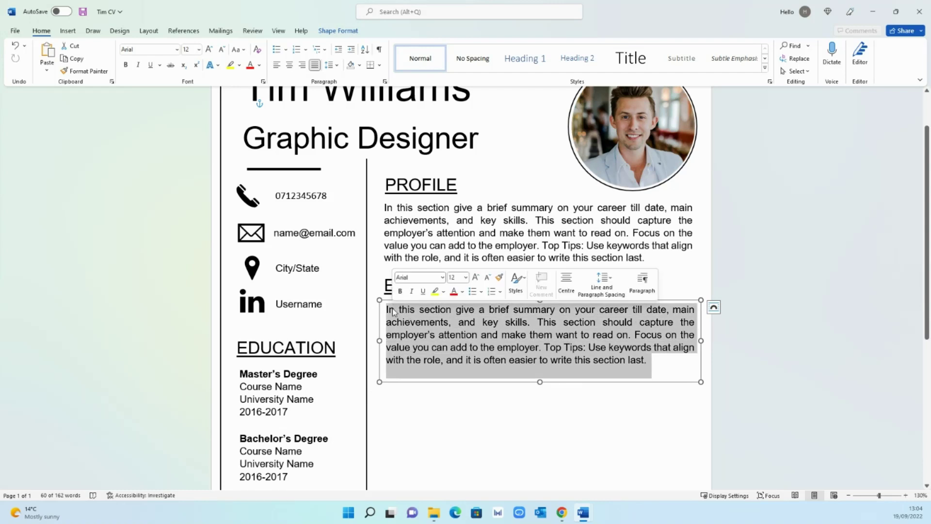
key(Delete)
- Type 'Position Title' as the first line and left-align it
text(Pos)
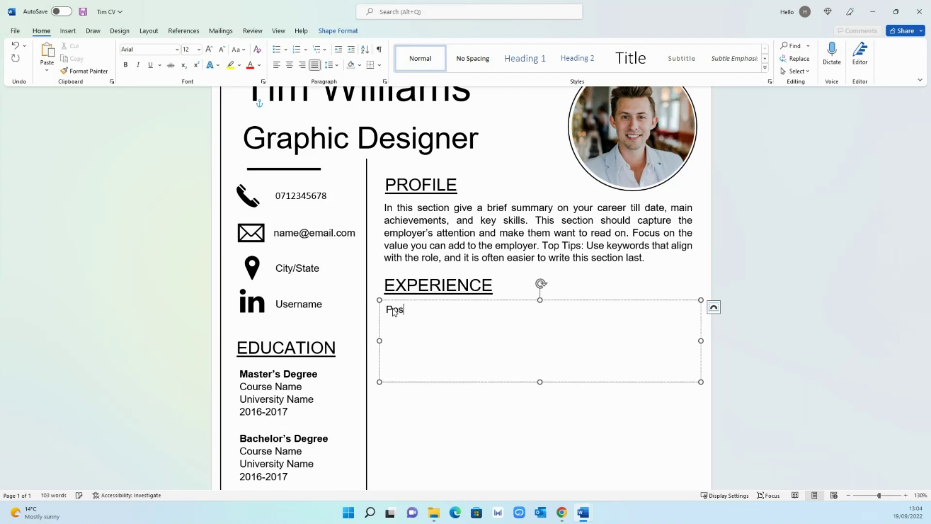
text(ition Title)
key(shift+Return)
drag(394, 309, 694, 310)
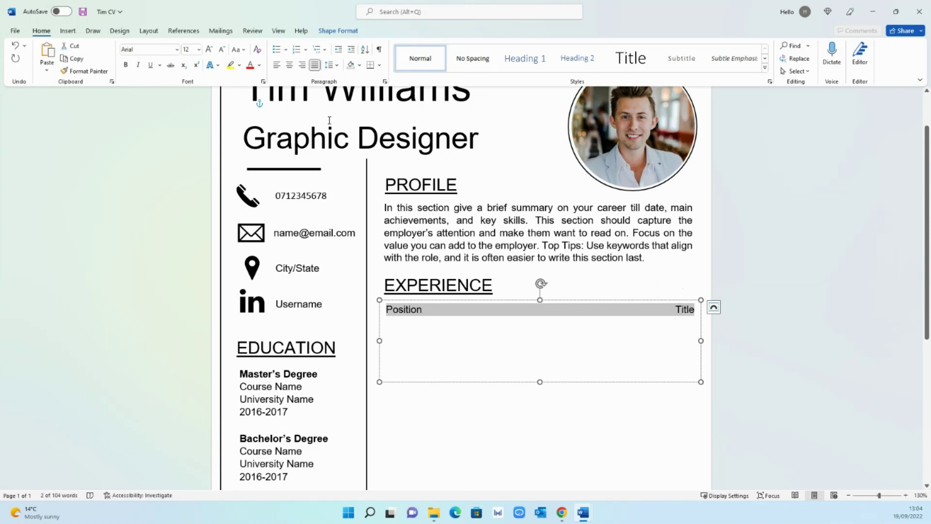
click(276, 64)
click(418, 323)
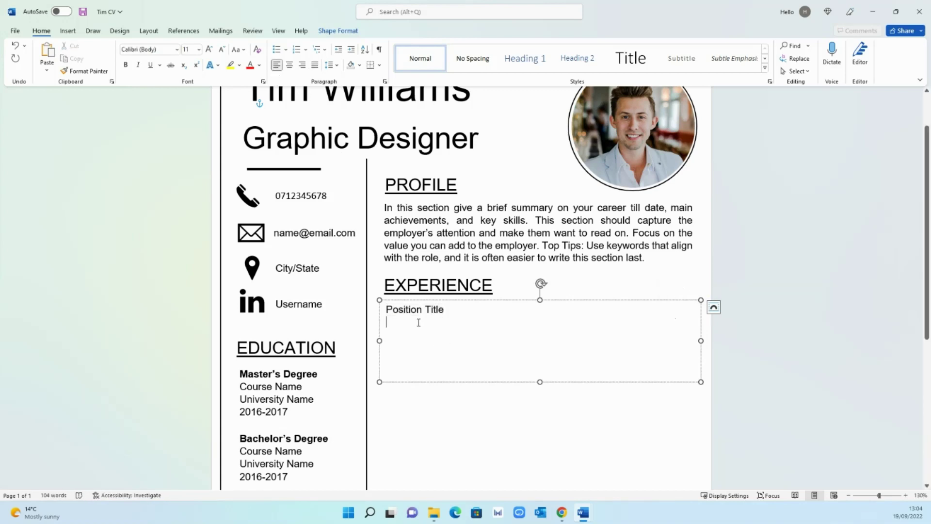
- Add the line 'Company | Location | Date - Present' and begin 'Summary of your role' below it
text(Comp)
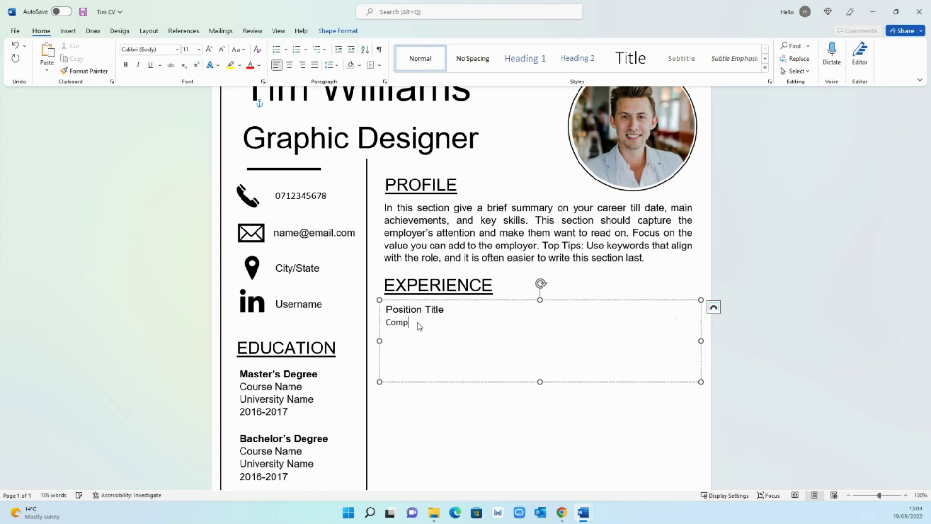
text(any | Location | Date - present)
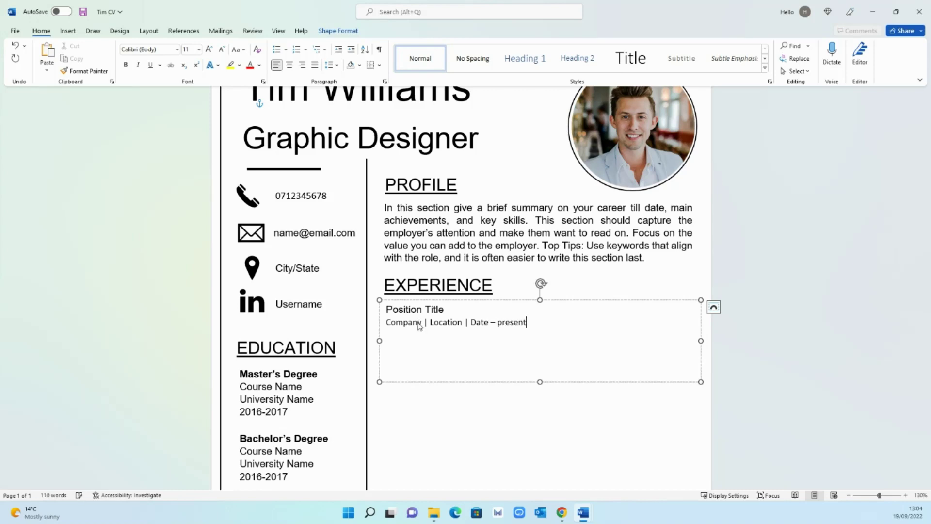
click(502, 323)
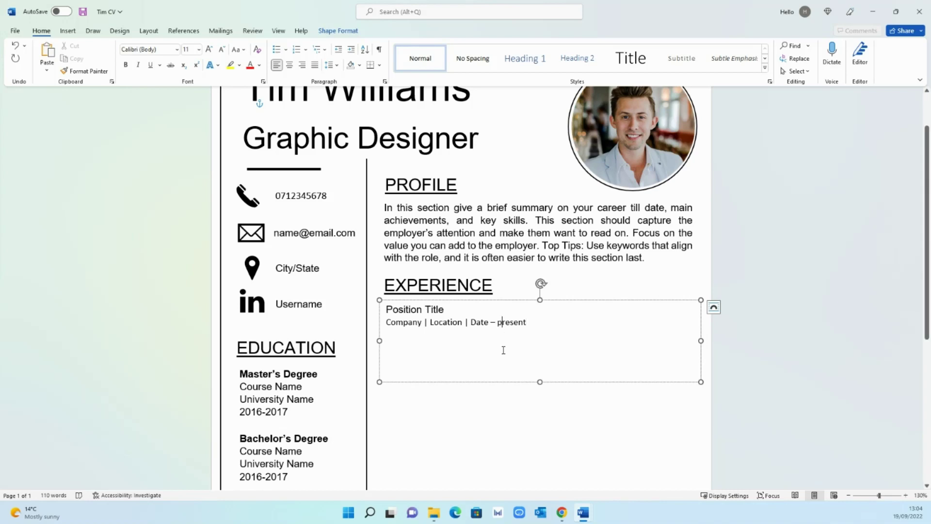
key(BackSpace)
text(P)
key(ctrl+z)
key(Return)
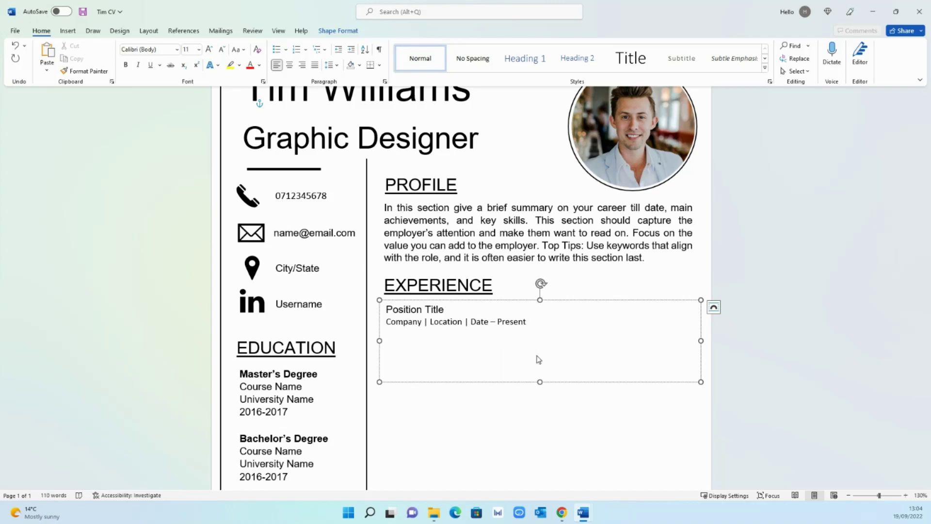
text(Summary of your role.)
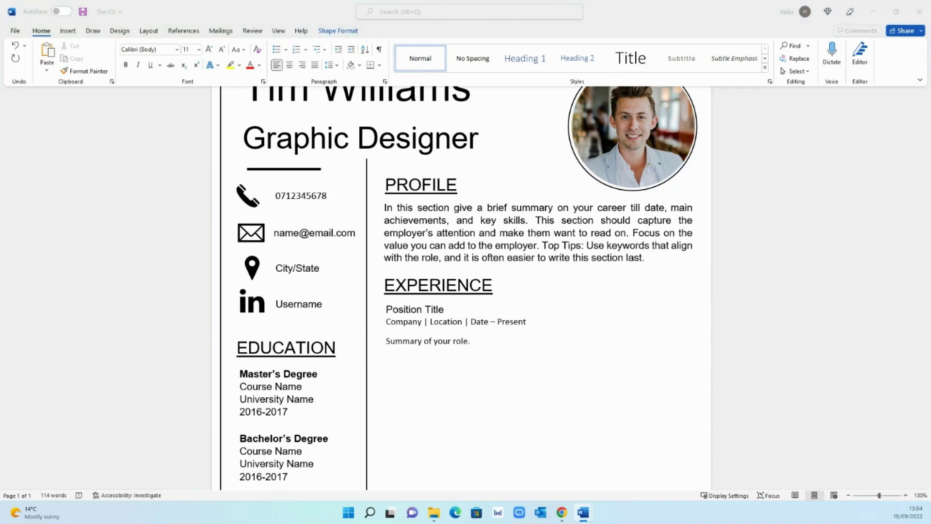
- Paste the role-summary sentence after 'Summary of your role.' and enlarge the box downward
click(474, 341)
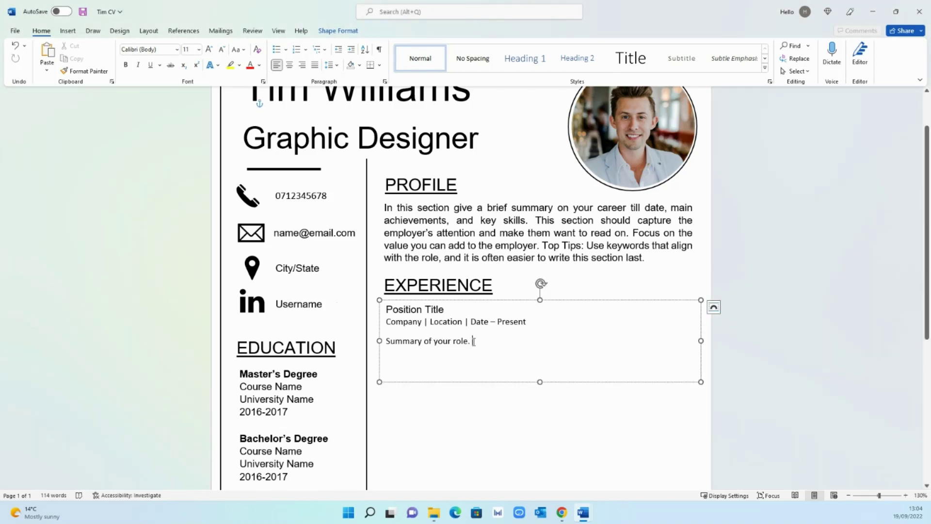
key(ctrl+v)
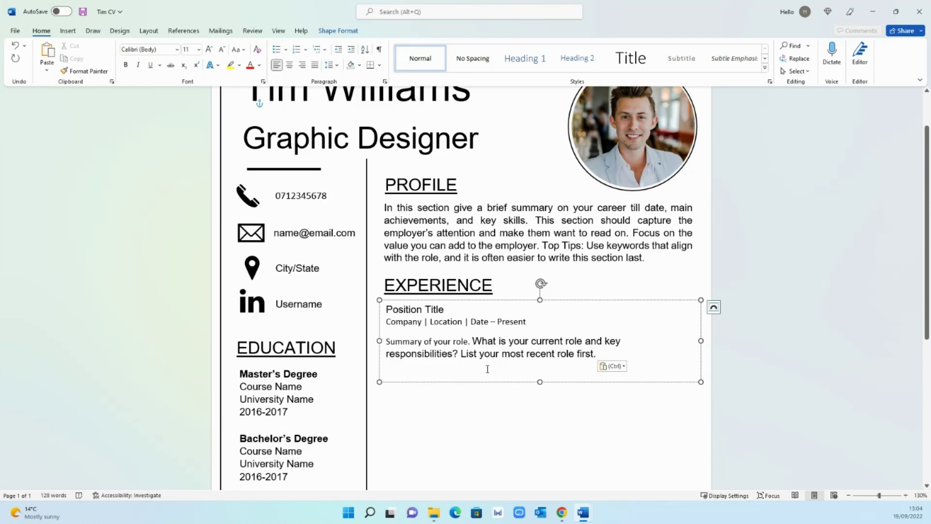
drag(540, 380, 541, 399)
click(418, 378)
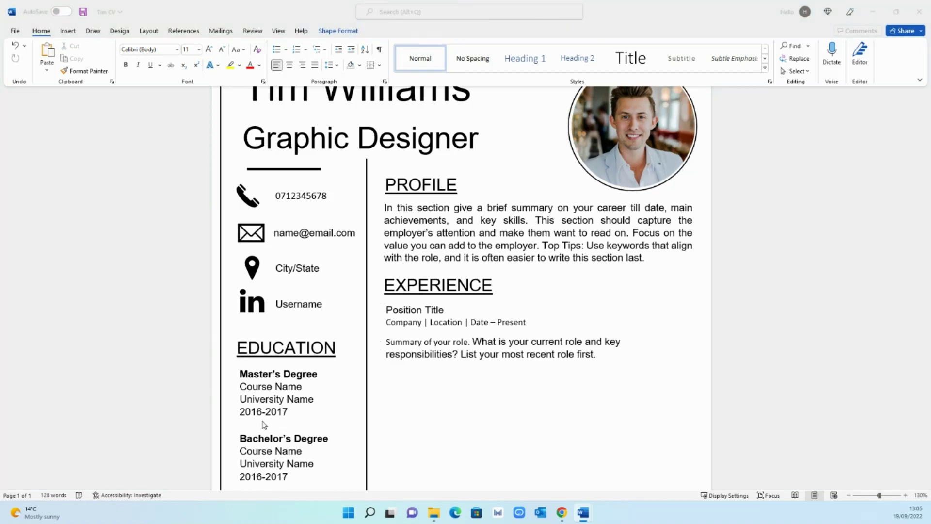
- Paste the three bullet-point tips on the last line and lengthen the box to show them
click(409, 371)
key(ctrl+v)
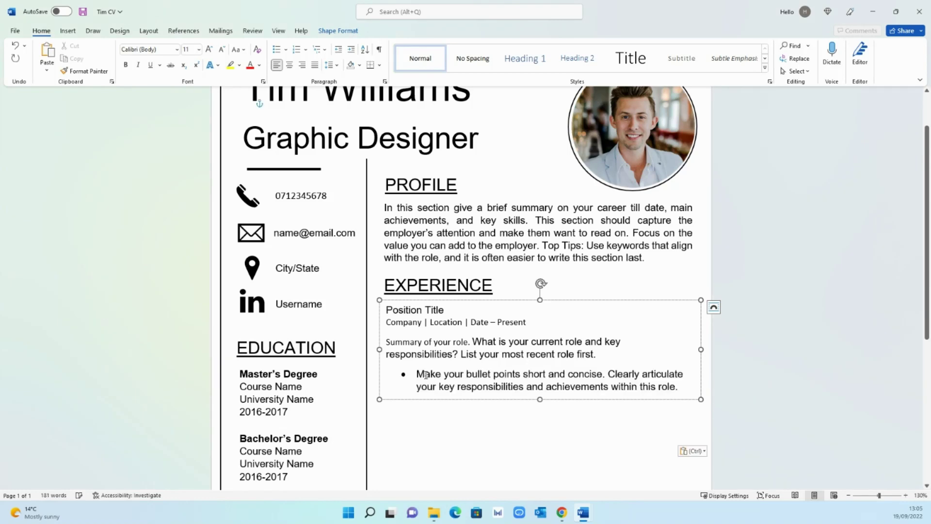
drag(540, 399, 537, 462)
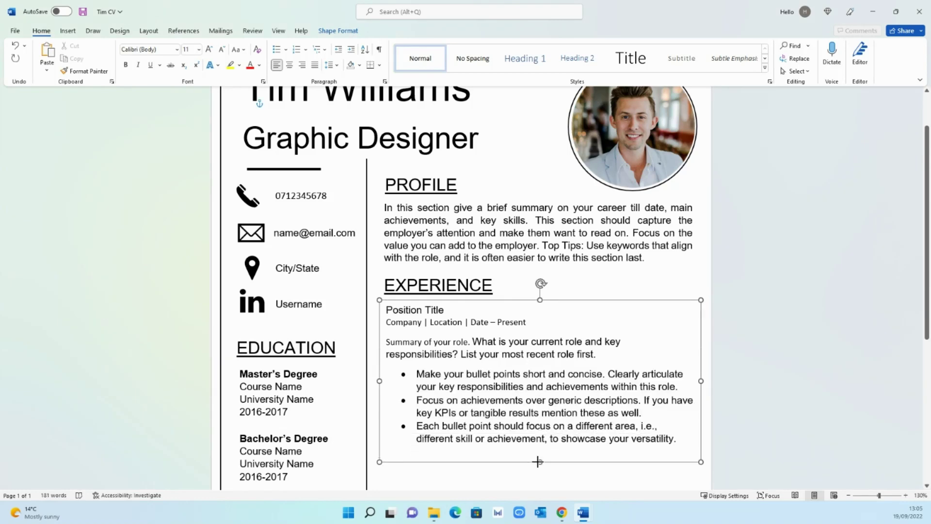
mouse_move(601, 356)
mouse_down()
mouse_move(478, 354)
mouse_move(473, 342)
mouse_up()
- Copy the sentence's Arial 12 formatting onto 'Summary of your role.' and the Company | Location | Date line
click(103, 71)
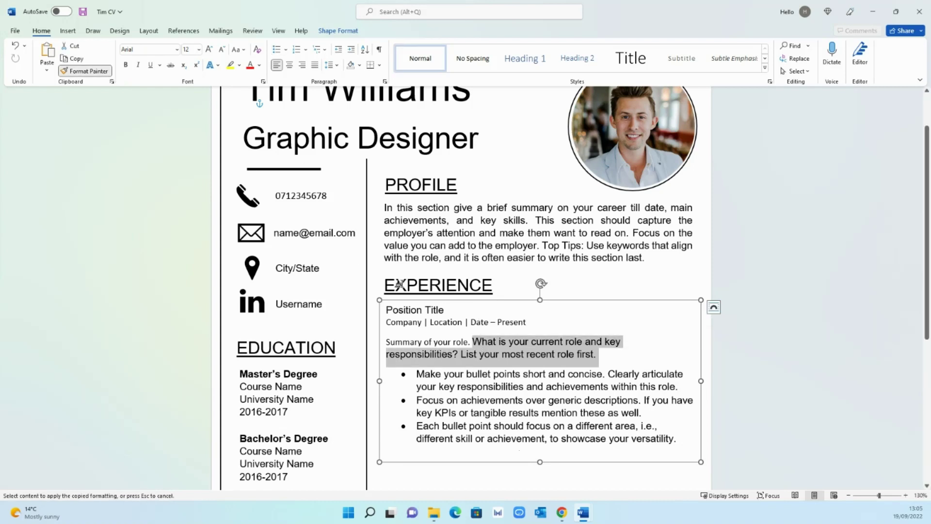
drag(471, 345, 387, 342)
click(521, 354)
drag(579, 355, 479, 355)
click(85, 70)
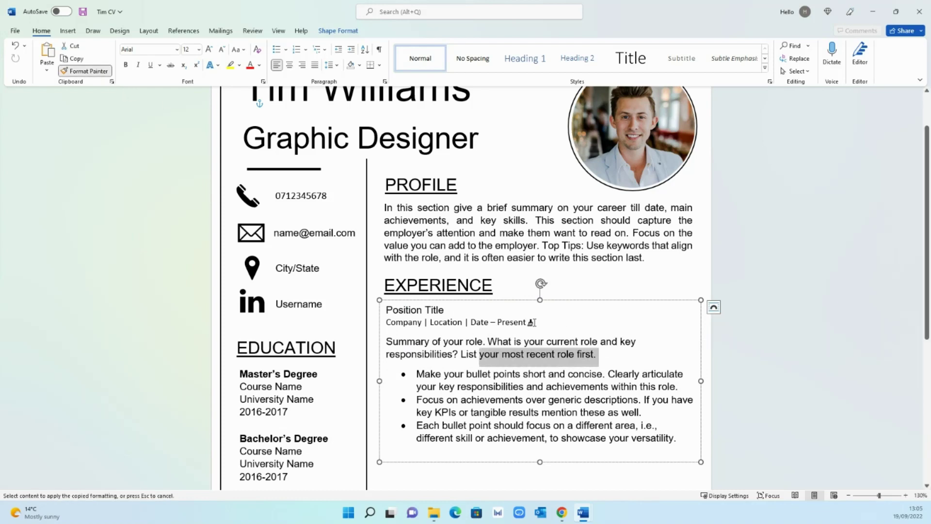
drag(531, 322, 386, 323)
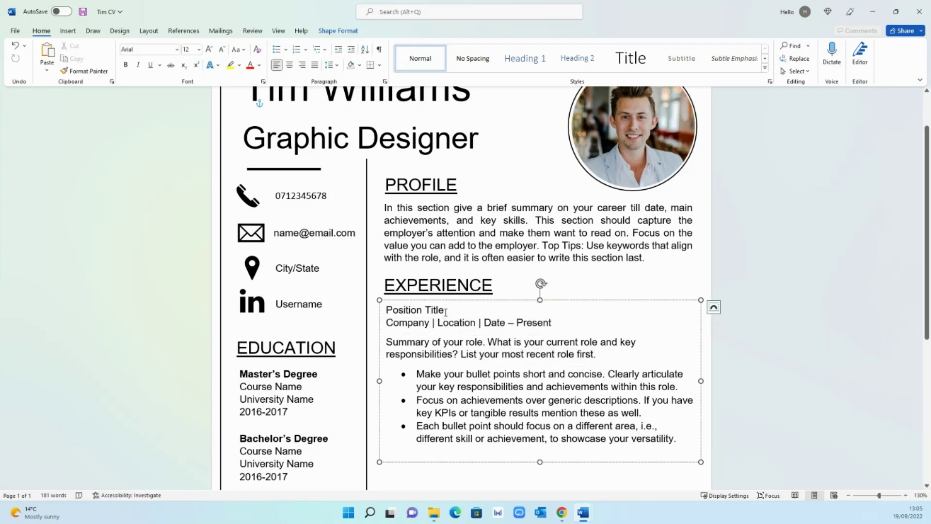
- Make the Position Title heading bold and retype it as POSITION TITLE
drag(444, 309, 386, 311)
click(125, 65)
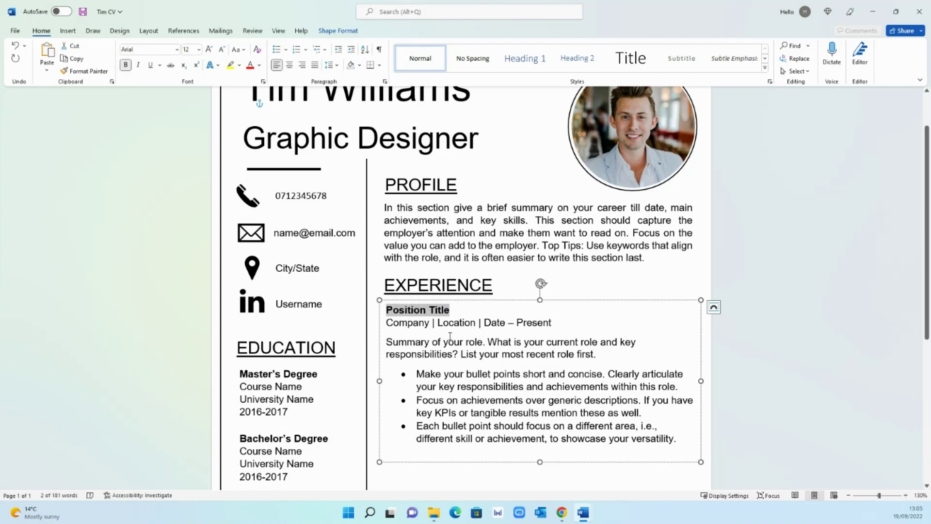
drag(450, 310, 387, 311)
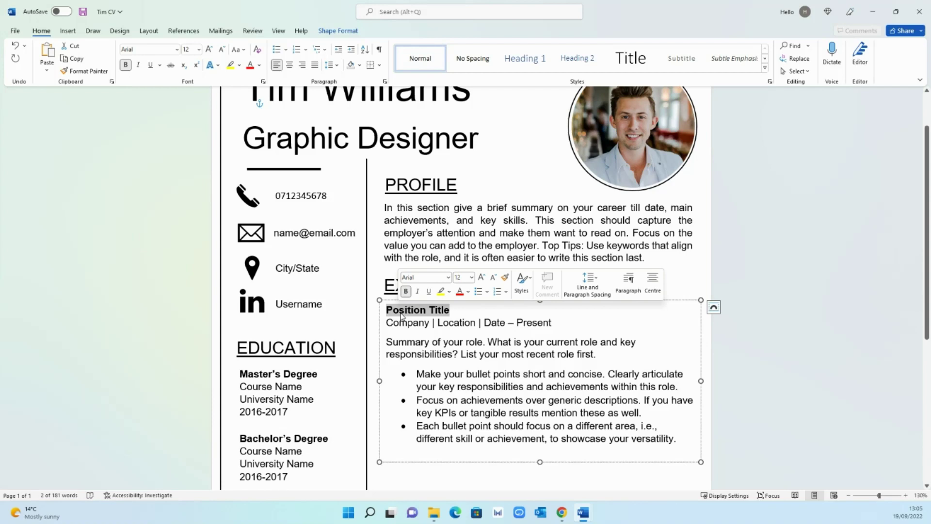
text(POSITION TI)
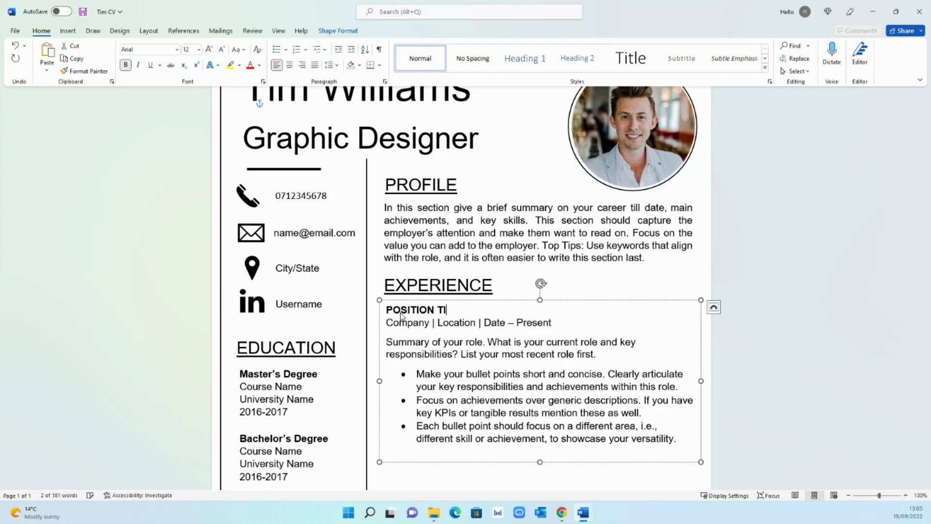
text(TLE)
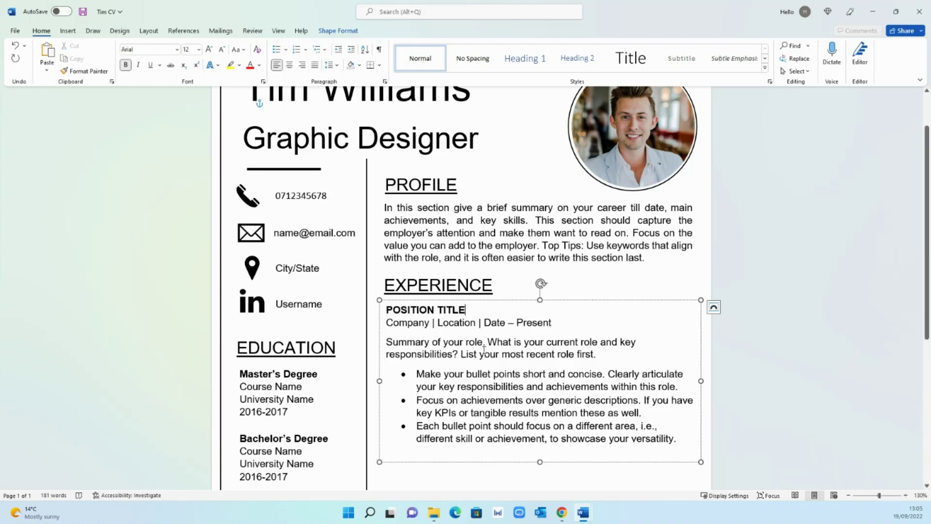
click(462, 324)
- Stretch the experience text box down toward the bottom of the page
scroll(765, 429, down, 3)
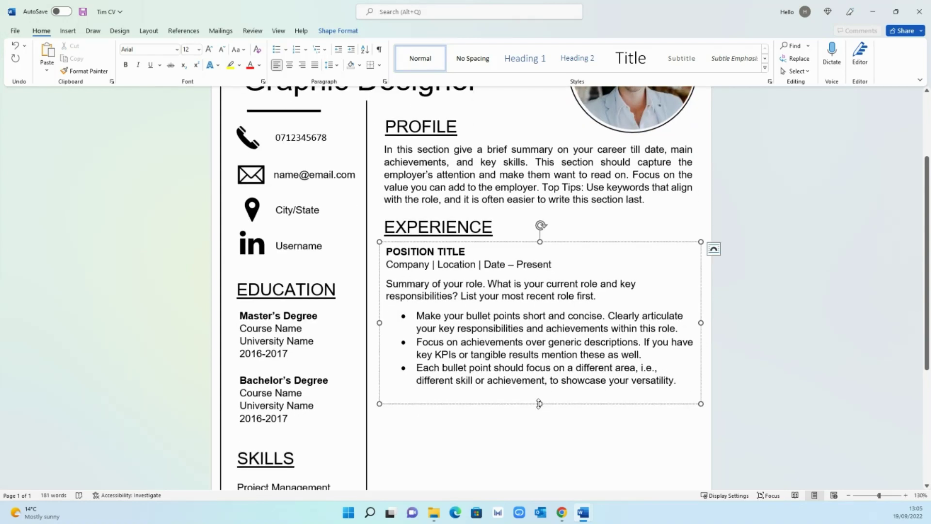
drag(539, 404, 539, 402)
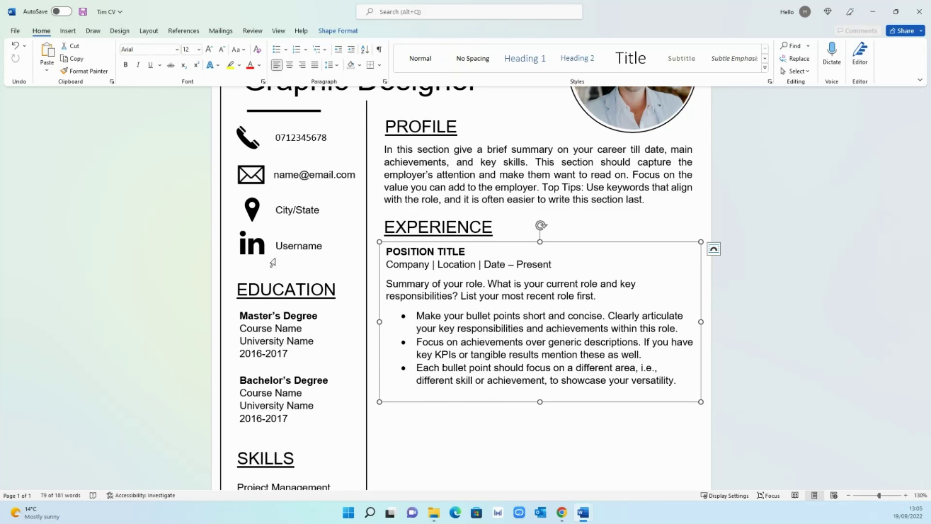
scroll(763, 305, down, 3)
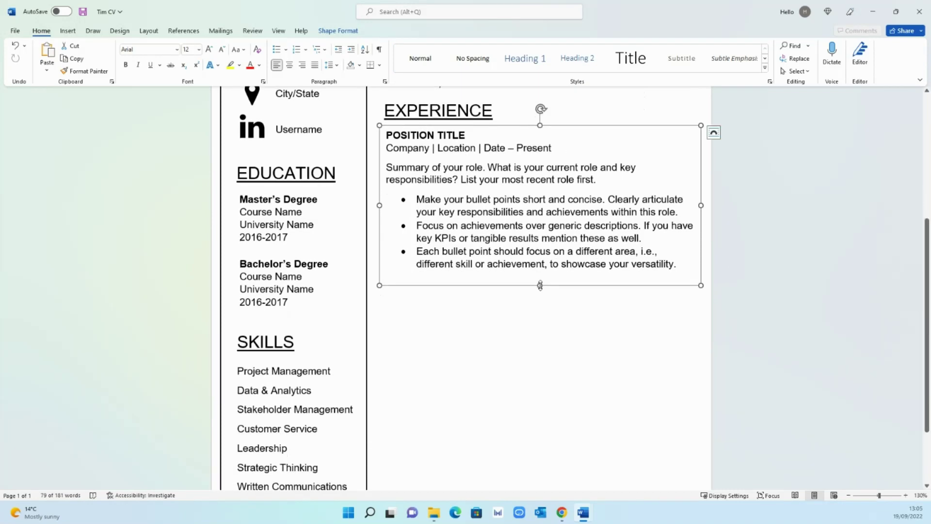
drag(540, 286, 516, 439)
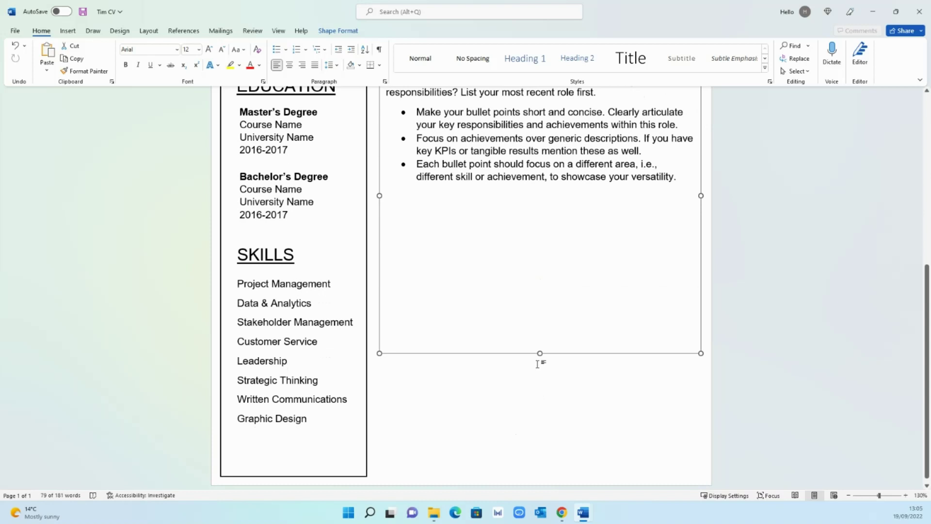
drag(540, 353, 537, 473)
scroll(567, 316, up, 3)
- Paste a second copy of the position entry below the first entry's bullets
drag(681, 293, 386, 162)
key(ctrl+c)
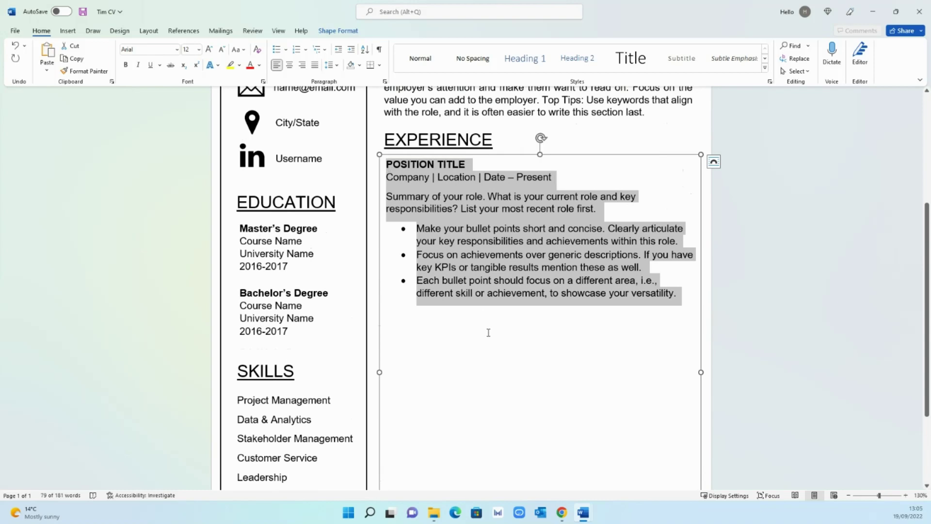
click(489, 332)
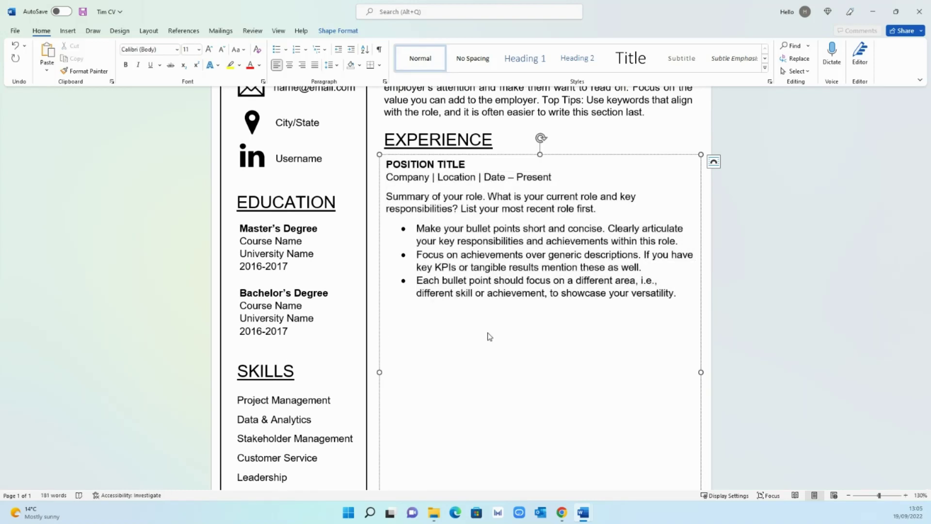
key(ctrl+v)
scroll(478, 369, down, 1)
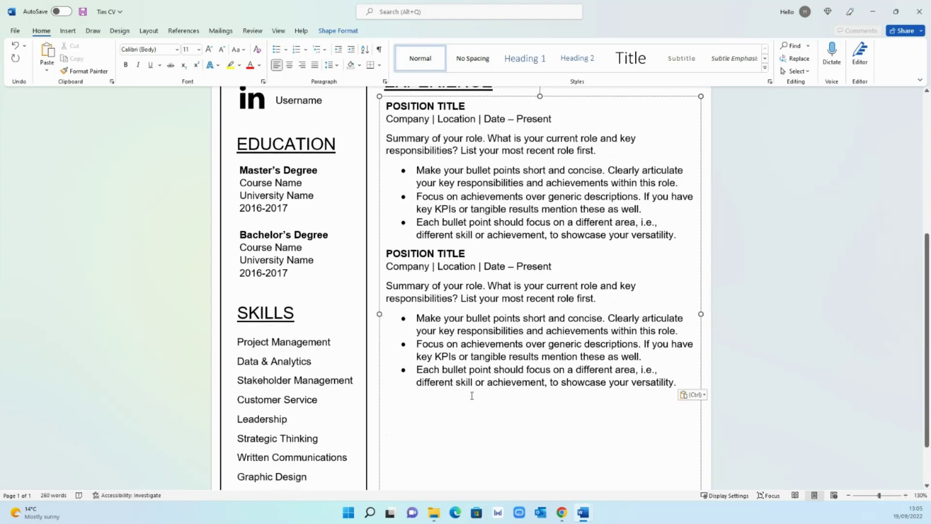
- Paste a third entry, remove the blank line above it and delete its first bullet
key(Return)
key(ctrl+v)
scroll(472, 396, down, 1)
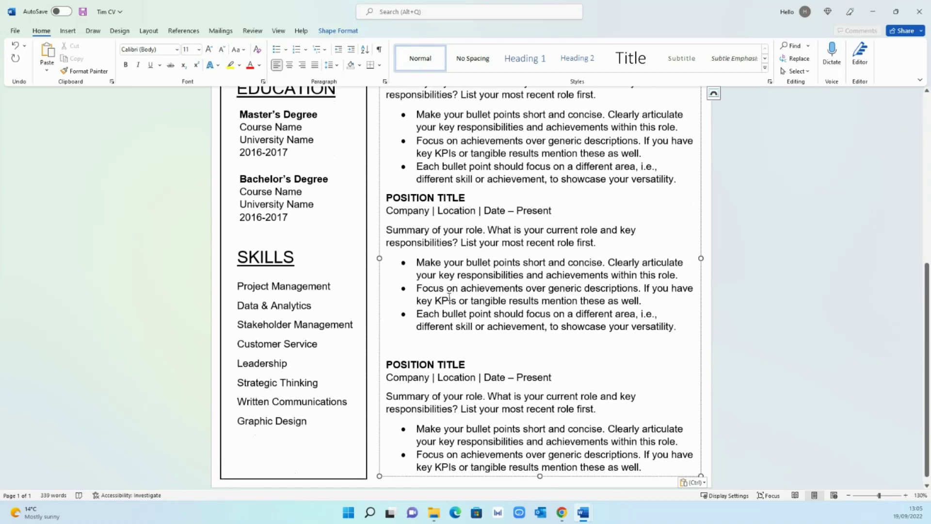
key(BackSpace)
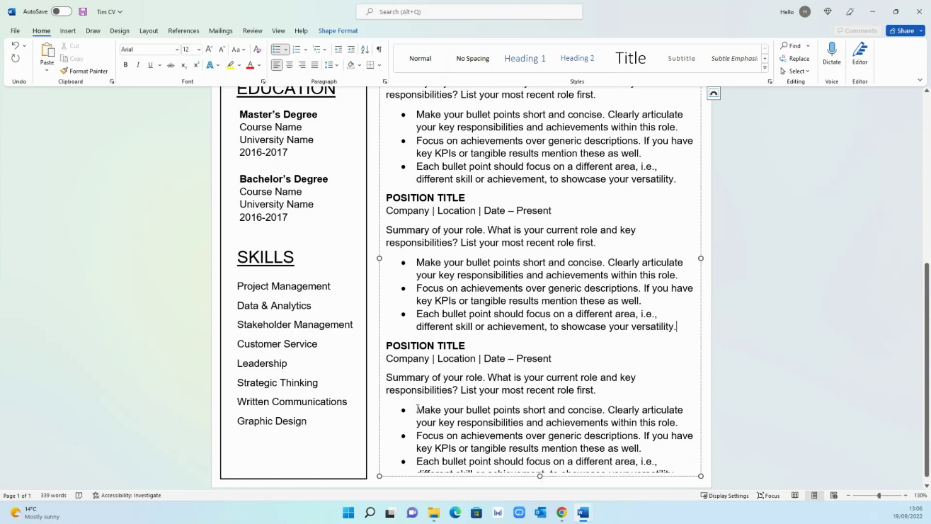
drag(417, 410, 684, 423)
key(BackSpace)
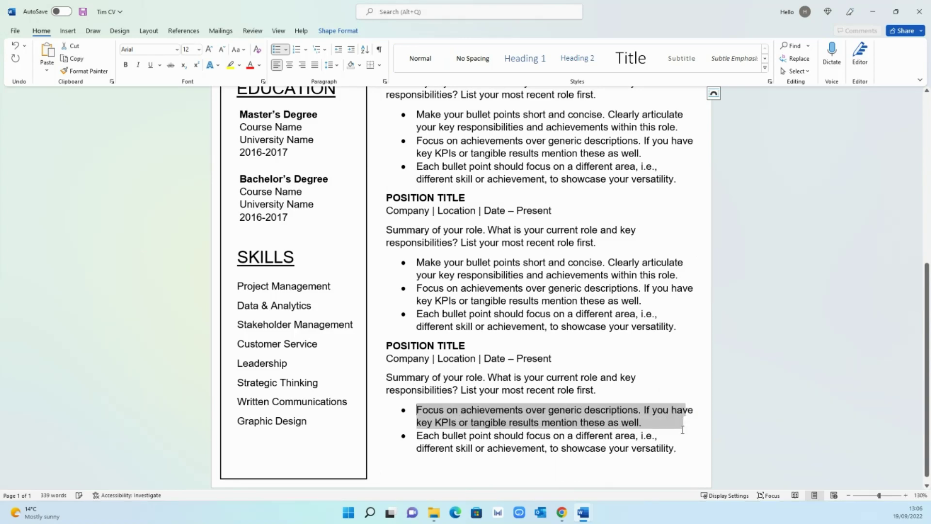
click(761, 377)
scroll(625, 357, down, 5)
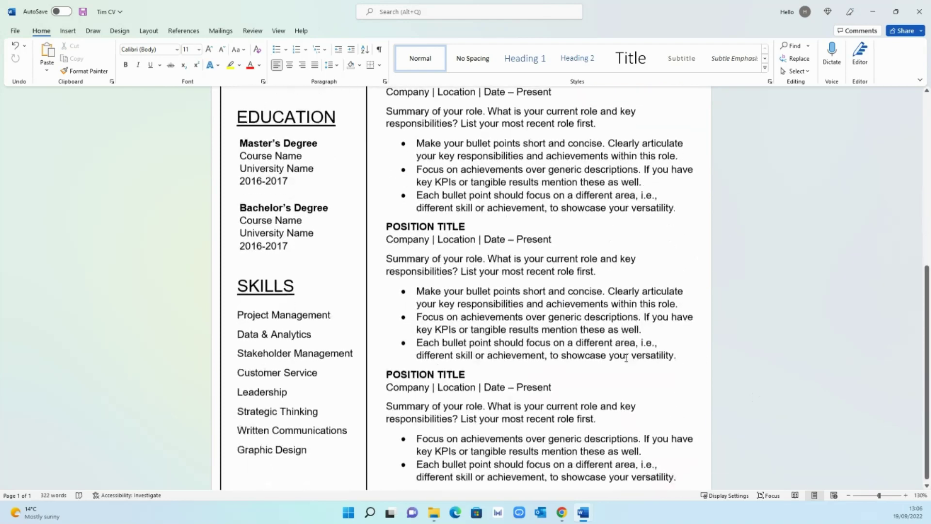
click(547, 444)
click(753, 385)
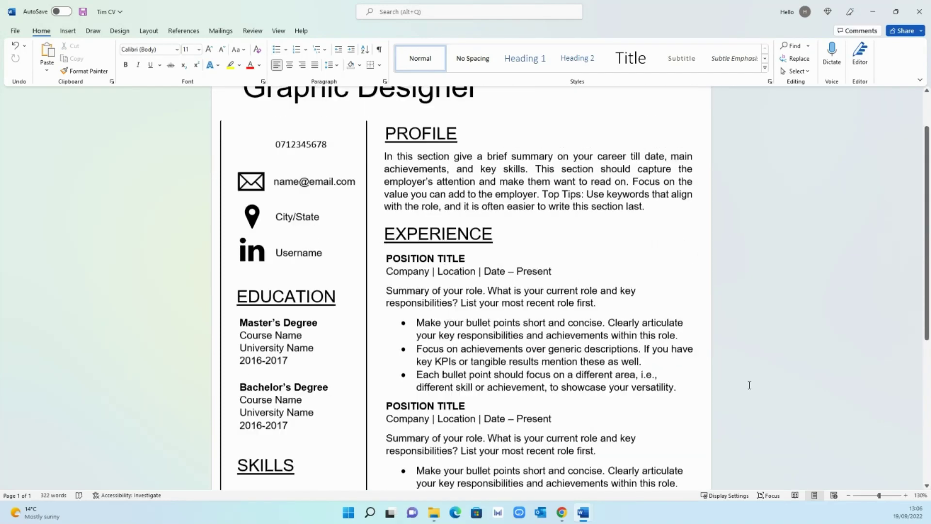
- Select the whole document to check the one-page CV layout, then deselect
scroll(752, 385, down, 2)
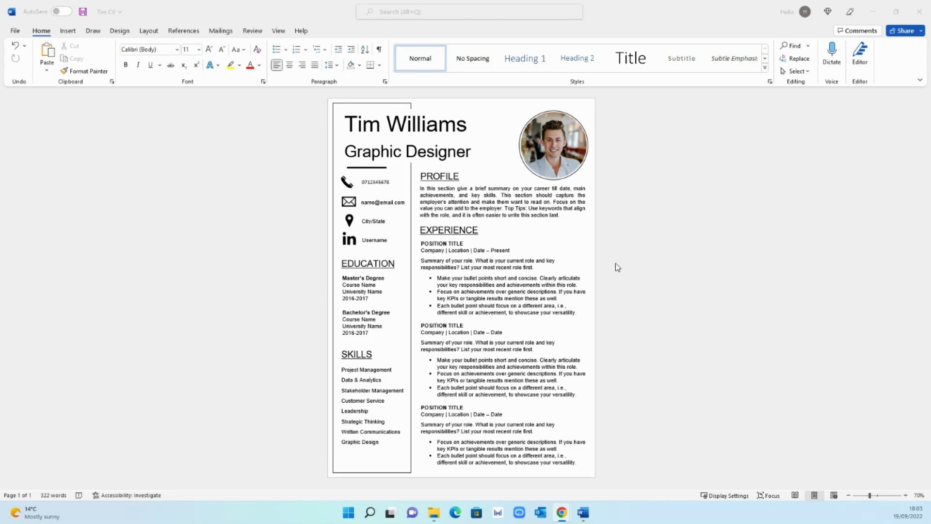
click(586, 248)
key(ctrl+a)
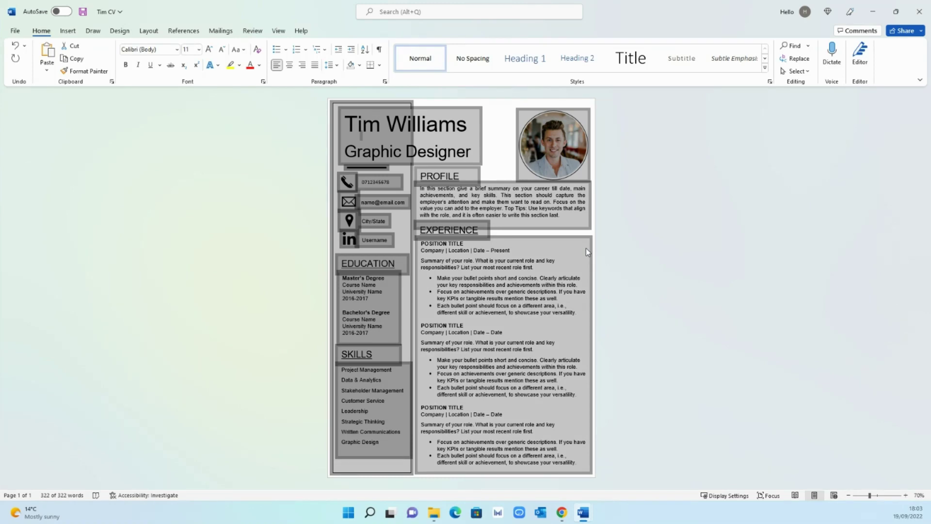
click(629, 249)
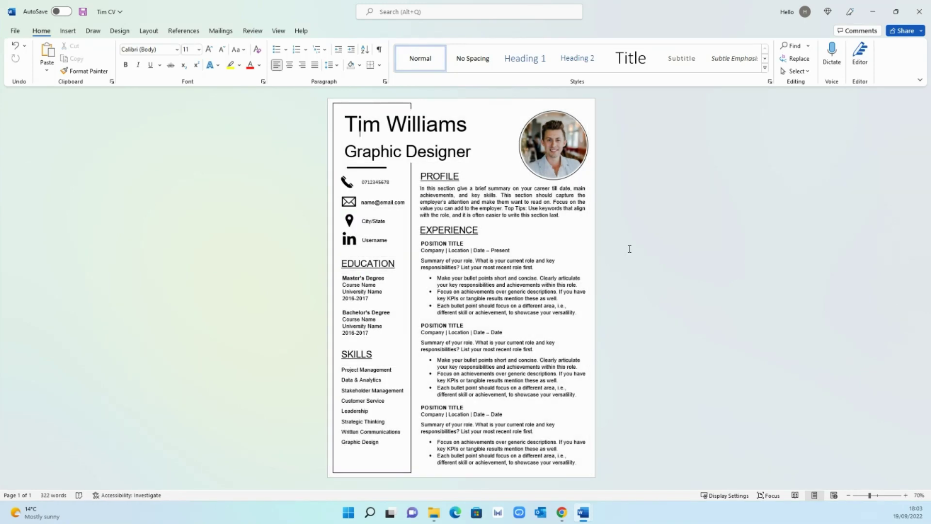